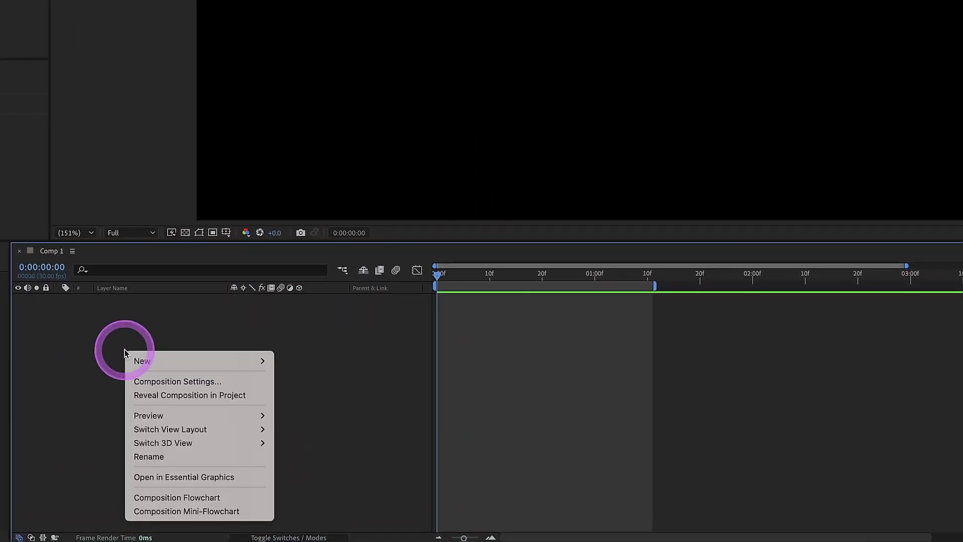
# Step: Right-click the empty Comp 1 Timeline to bring up the new-layer menu
pyautogui.click(144, 362)
# Step: Add a new shape layer to Comp 1 with an empty group named poly
pyautogui.click(331, 449)
pyautogui.click(62, 300)
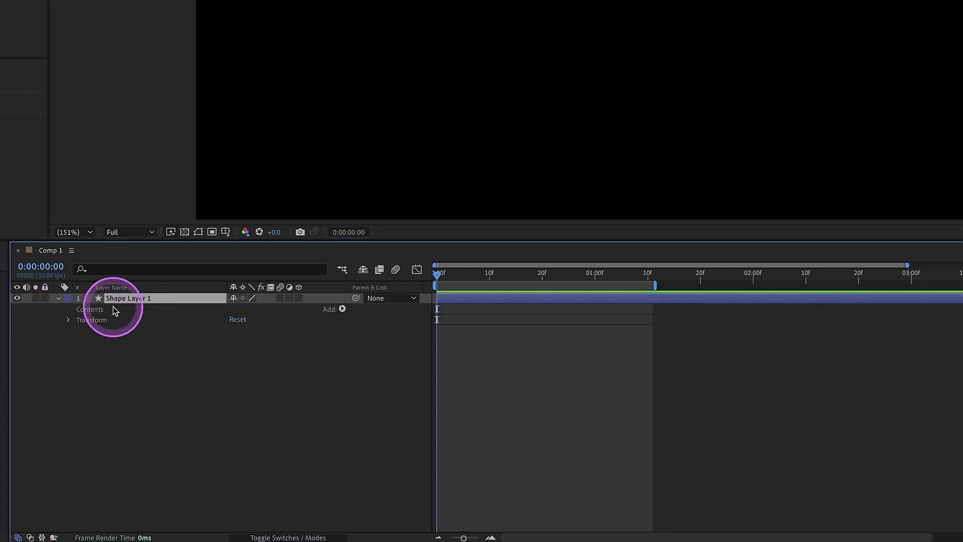
pyautogui.click(342, 309)
pyautogui.click(362, 266)
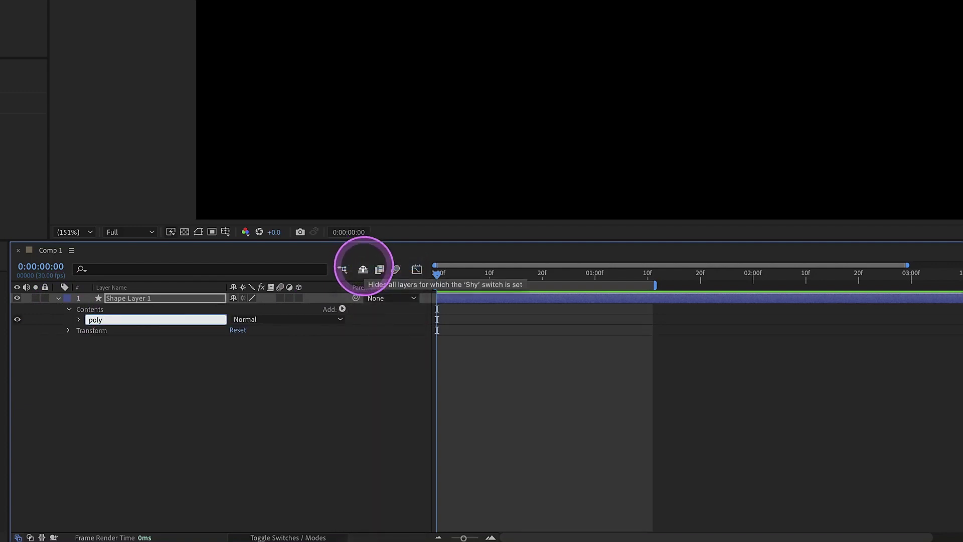
# Step: Inside poly, add a nested group holding a polystar with a stroke
pyautogui.click(342, 309)
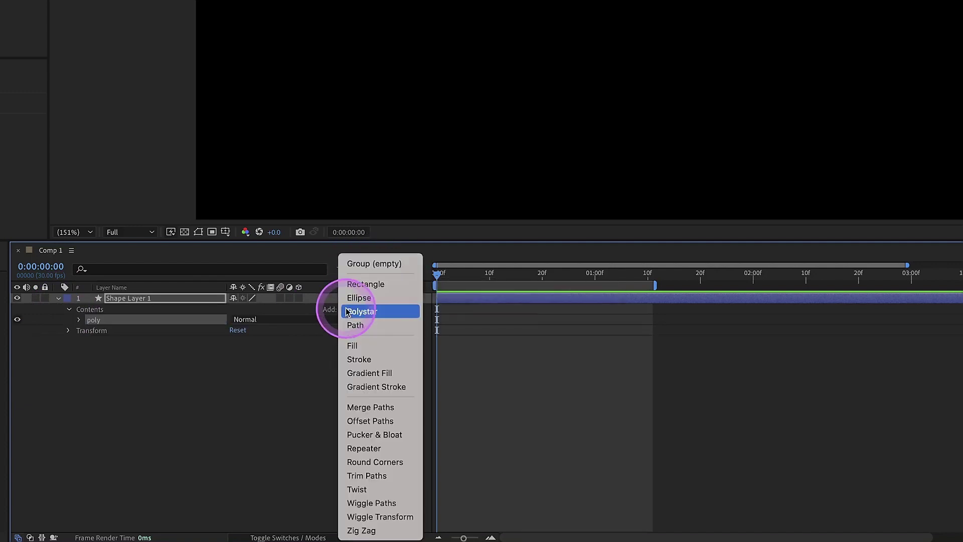
pyautogui.click(383, 264)
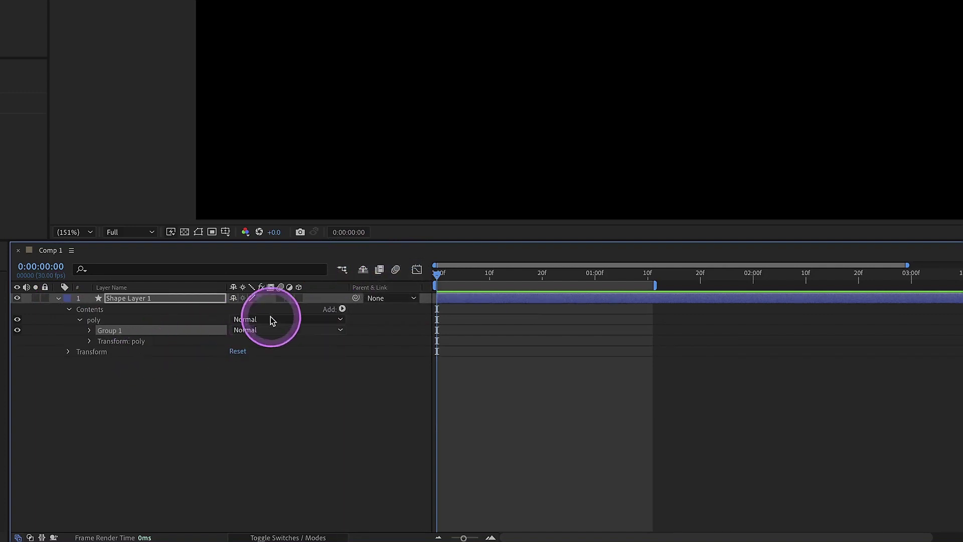
pyautogui.click(340, 309)
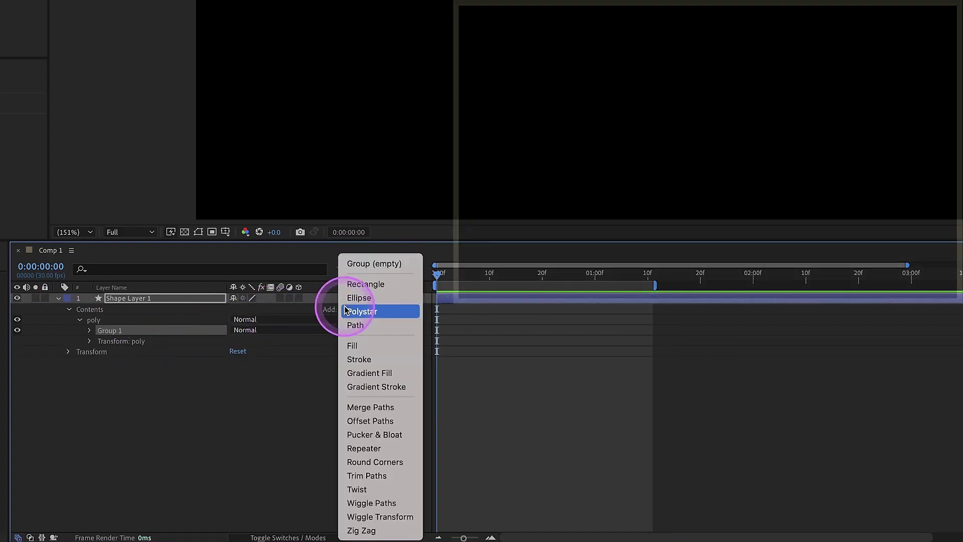
pyautogui.click(361, 312)
pyautogui.click(340, 309)
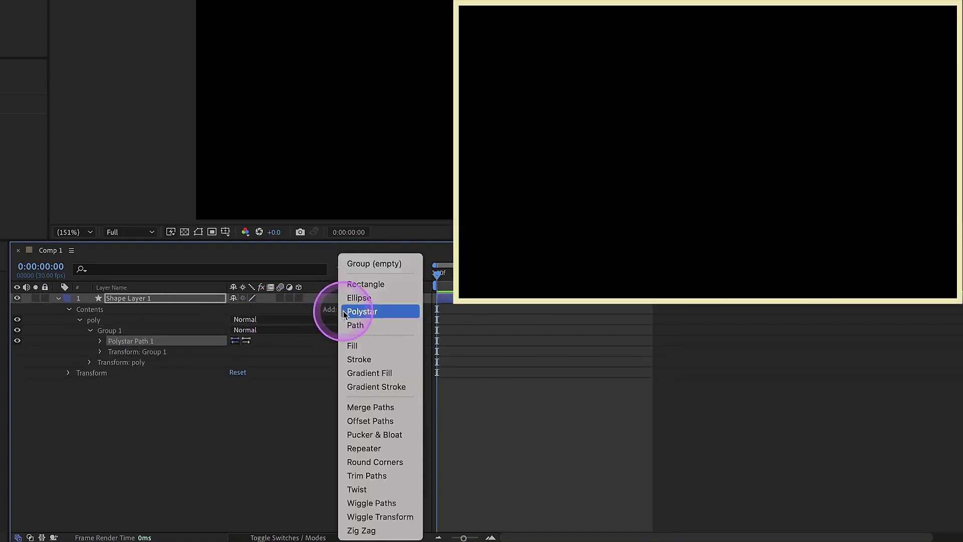
pyautogui.click(351, 359)
# Step: Make the polystar a polygon with Outer Radius 400 and stroke width 0
pyautogui.click(271, 366)
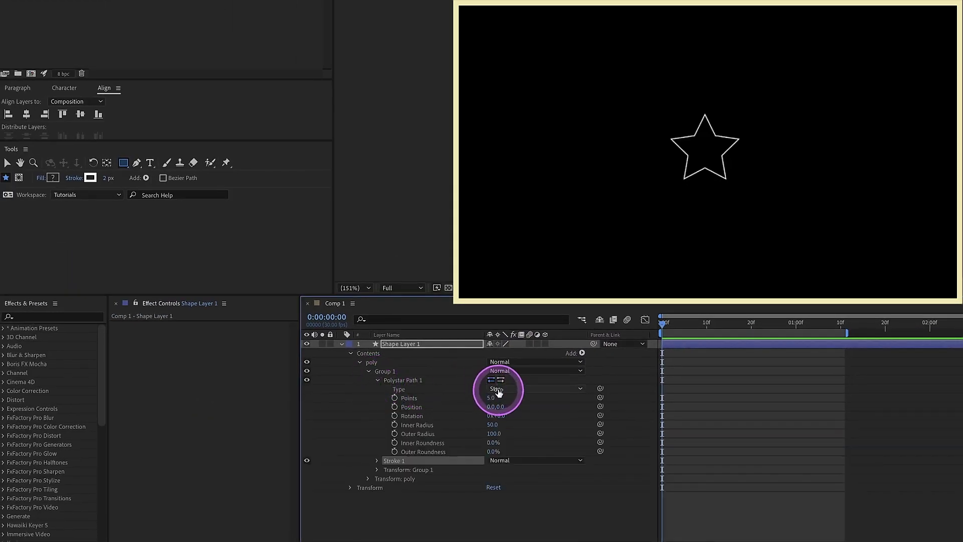
pyautogui.click(498, 392)
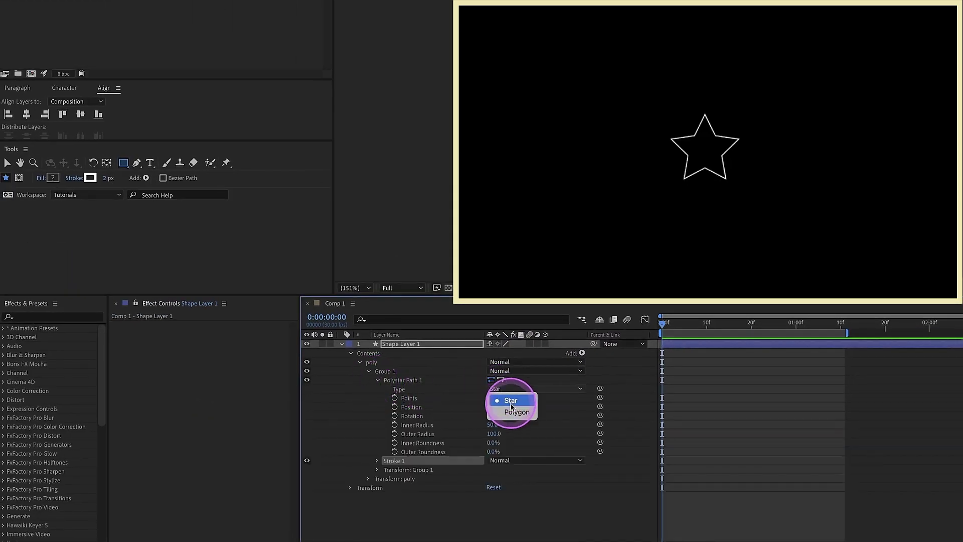
pyautogui.click(509, 413)
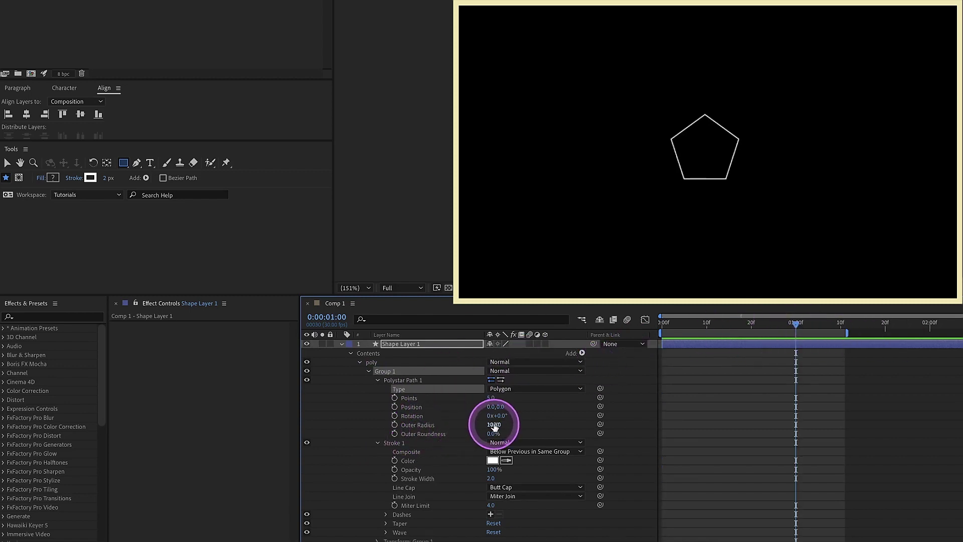
pyautogui.press('Return')
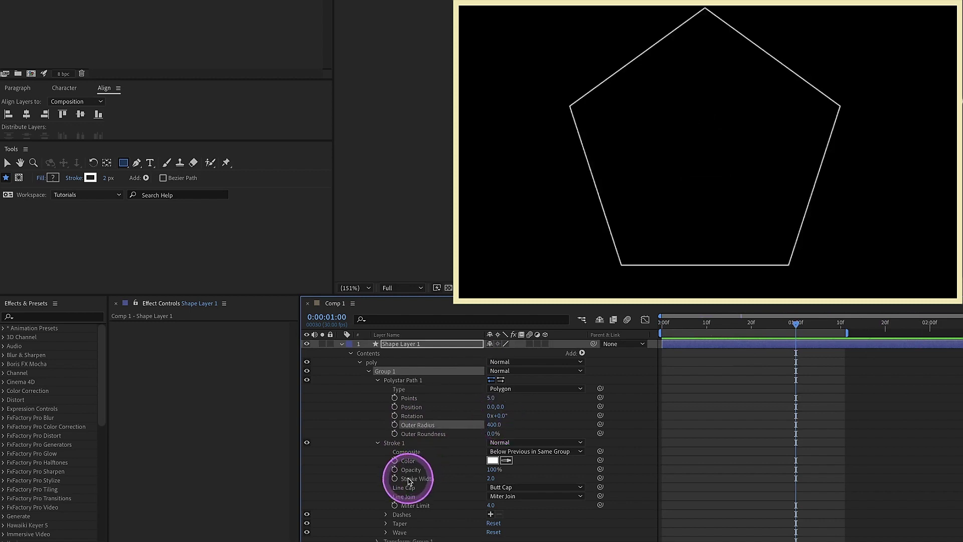
pyautogui.write('0')
pyautogui.press('Return')
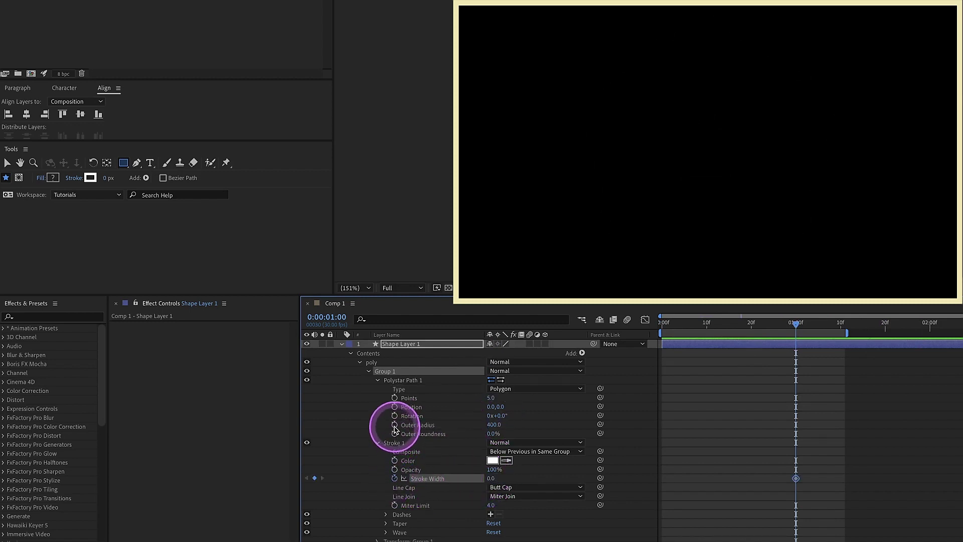
# Step: Keyframe Outer Radius and stroke width, starting at radius 0 and stroke 50 at frame 0
pyautogui.click(395, 426)
pyautogui.click(667, 327)
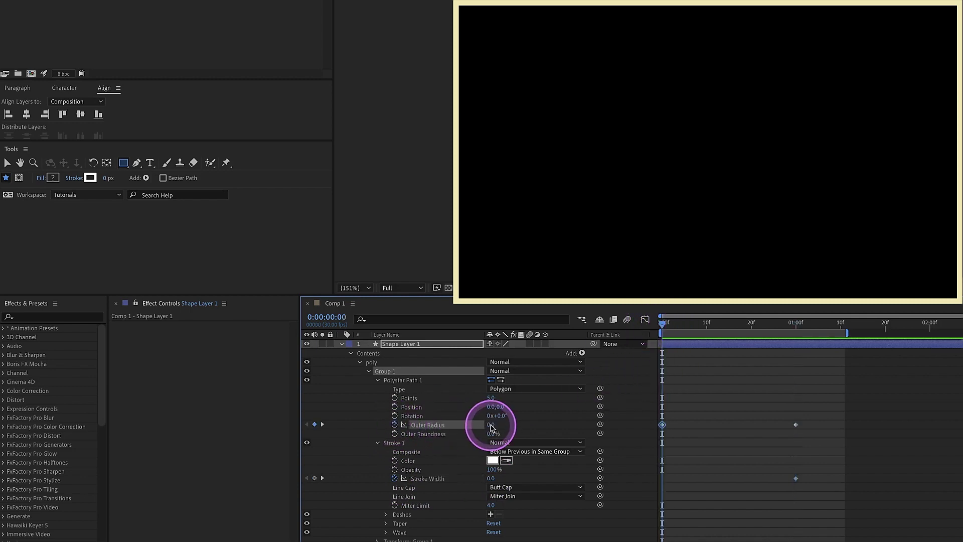
pyautogui.moveTo(491, 427); pyautogui.dragTo(490, 454)
pyautogui.click(493, 477)
pyautogui.write('50')
pyautogui.press('Return')
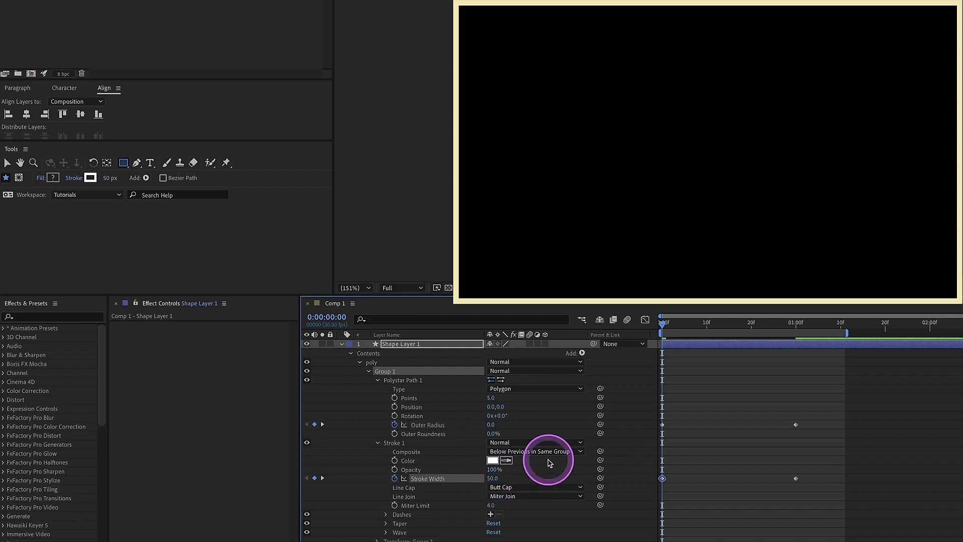
# Step: Easy Ease all four keyframes, sharpen the one-second easing in the Graph Editor, and preview
pyautogui.moveTo(828, 404); pyautogui.dragTo(653, 501)
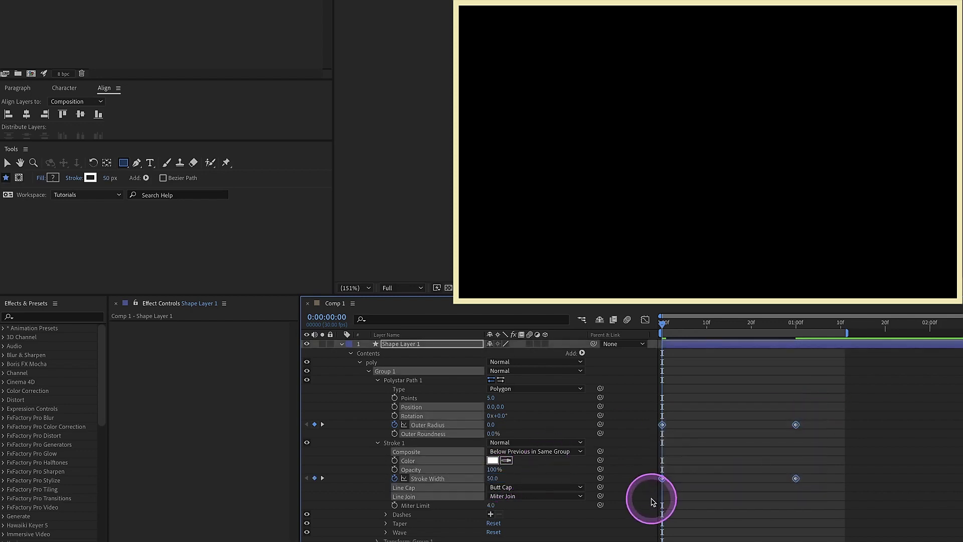
pyautogui.press('F9')
pyautogui.moveTo(825, 414); pyautogui.dragTo(728, 494)
pyautogui.click(644, 325)
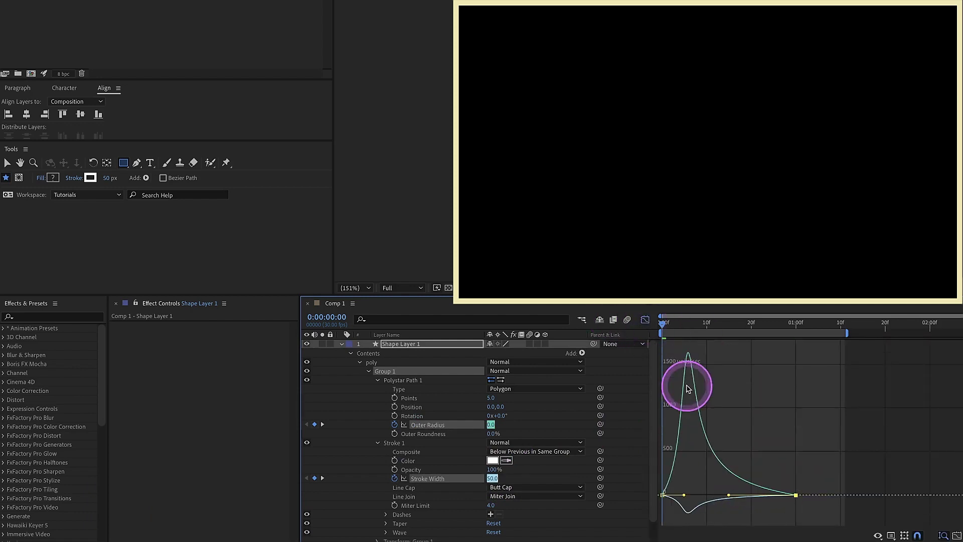
pyautogui.click(644, 319)
pyautogui.press('space')
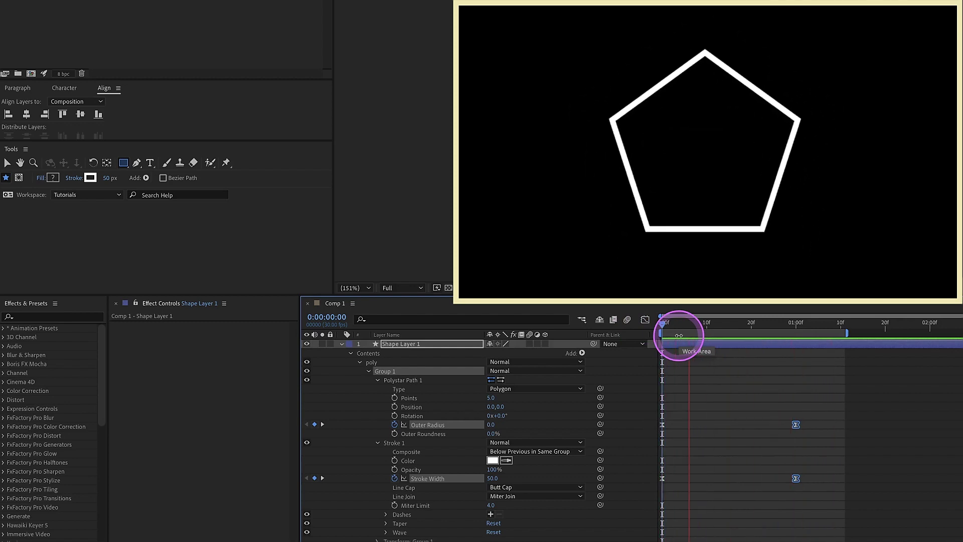
# Step: Duplicate Group 1, delay the copy's keyframes 3 frames, and set its end Outer Radius to 375
pyautogui.press('space')
pyautogui.hotkey('ctrl', 'd')
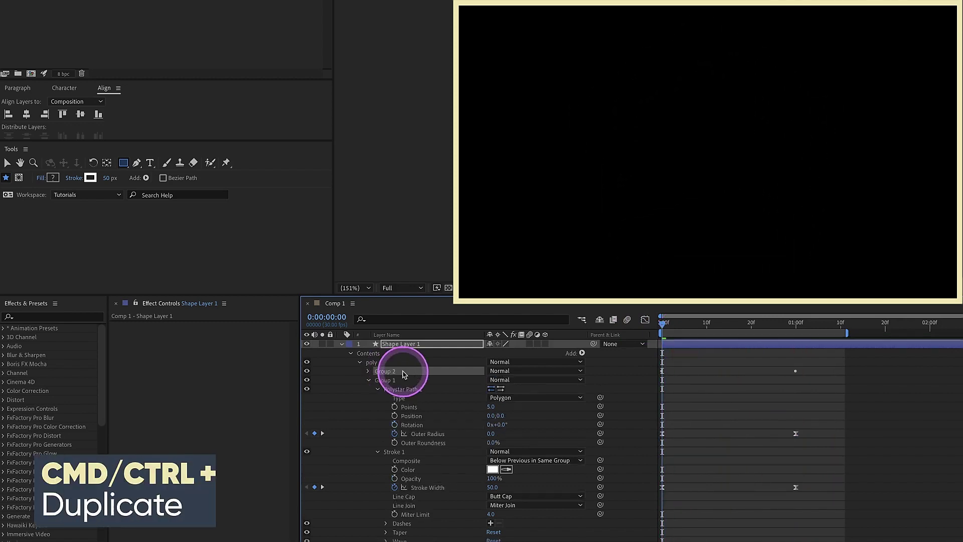
pyautogui.moveTo(842, 426); pyautogui.dragTo(652, 501)
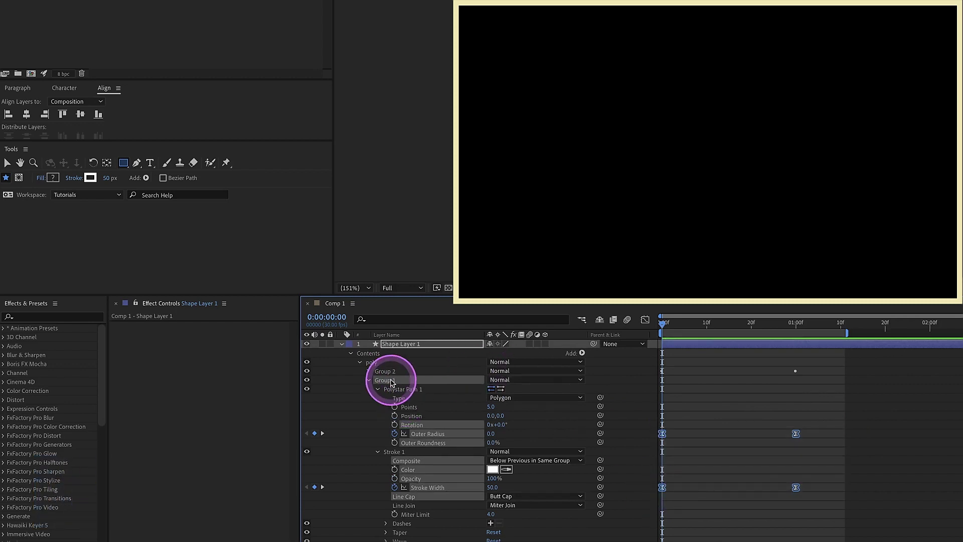
pyautogui.press('pagedown')
pyautogui.press('pagedown')
pyautogui.press('pagedown')
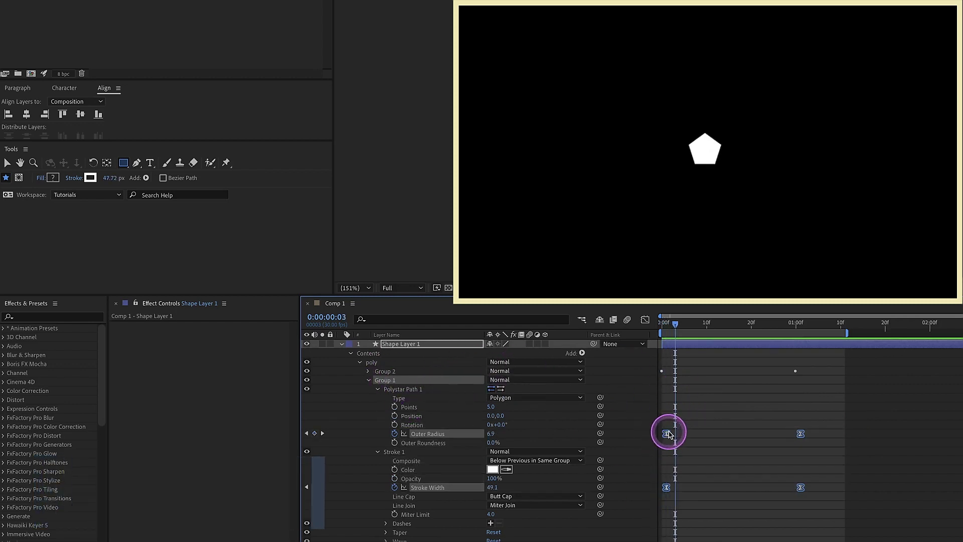
pyautogui.moveTo(663, 433); pyautogui.dragTo(675, 434)
pyautogui.click(809, 325)
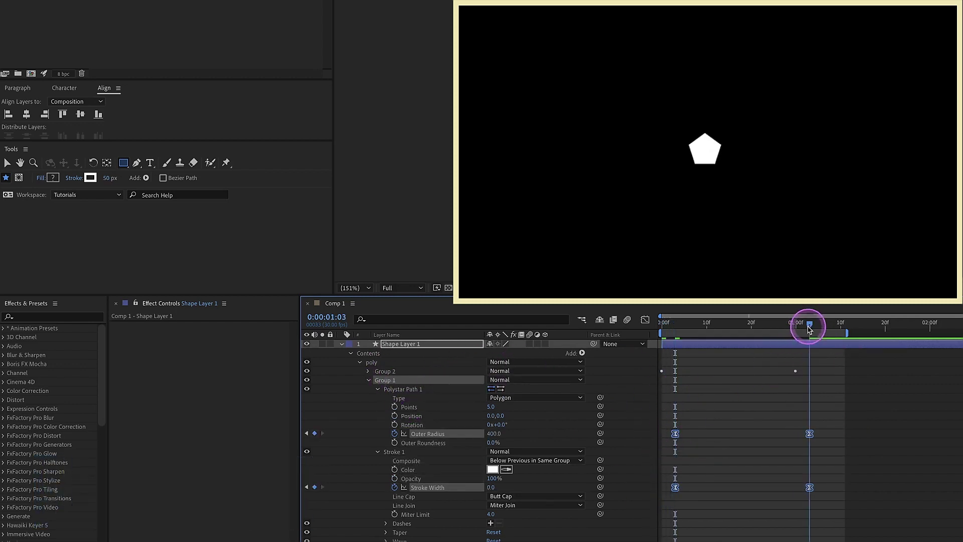
pyautogui.click(679, 402)
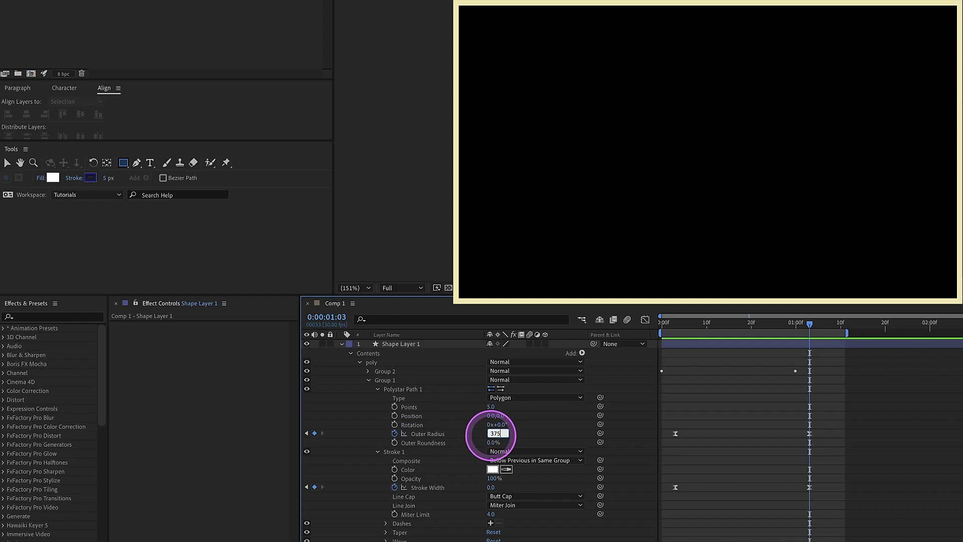
pyautogui.press('Return')
pyautogui.press('j')
# Step: Duplicate Group 1 again, delay it to frame 6, and set its end Outer Radius to 350
pyautogui.click(385, 380)
pyautogui.hotkey('ctrl', 'd')
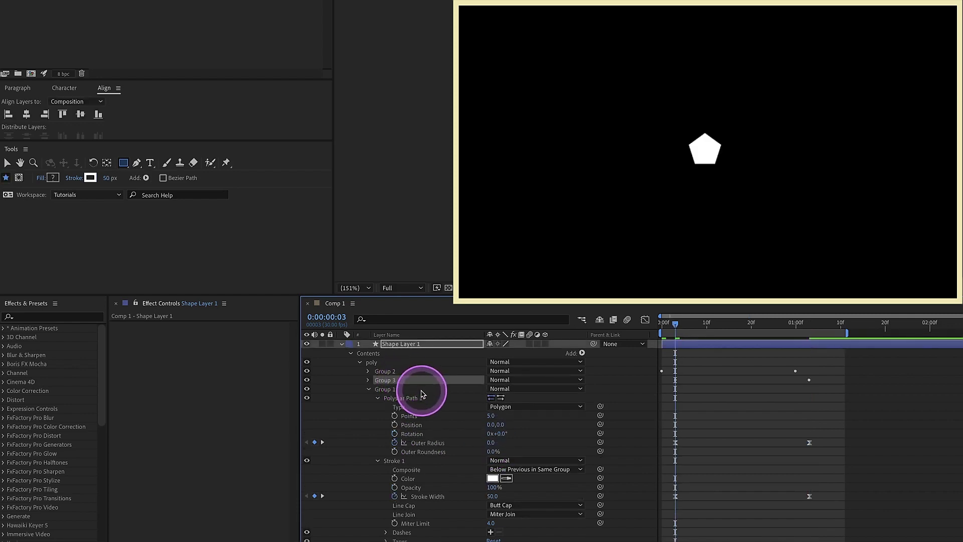
pyautogui.moveTo(822, 430)
pyautogui.mouseDown()
pyautogui.moveTo(659, 509)
pyautogui.moveTo(671, 512)
pyautogui.mouseUp()
pyautogui.press('pagedown')
pyautogui.press('pagedown')
pyautogui.press('pagedown')
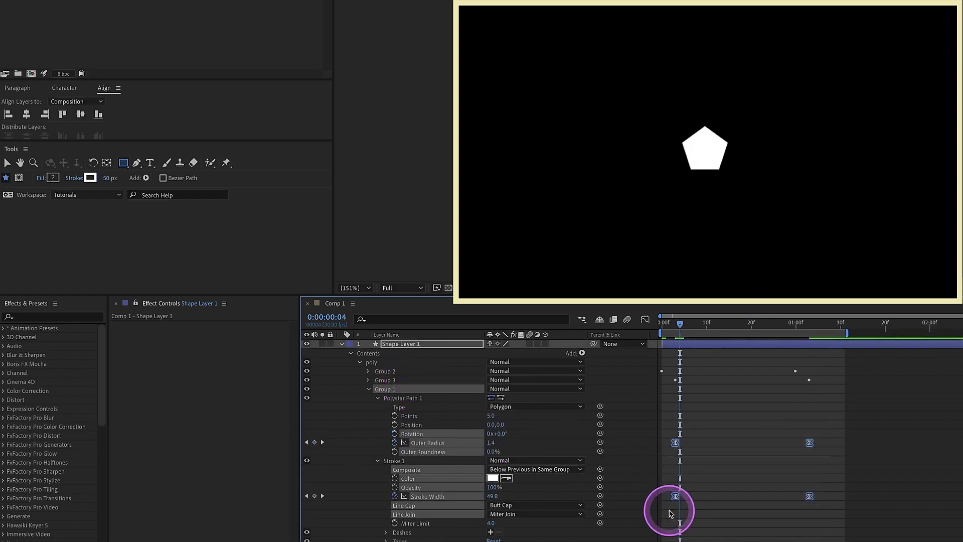
pyautogui.click(675, 443)
pyautogui.moveTo(675, 443); pyautogui.dragTo(689, 443)
pyautogui.click(823, 324)
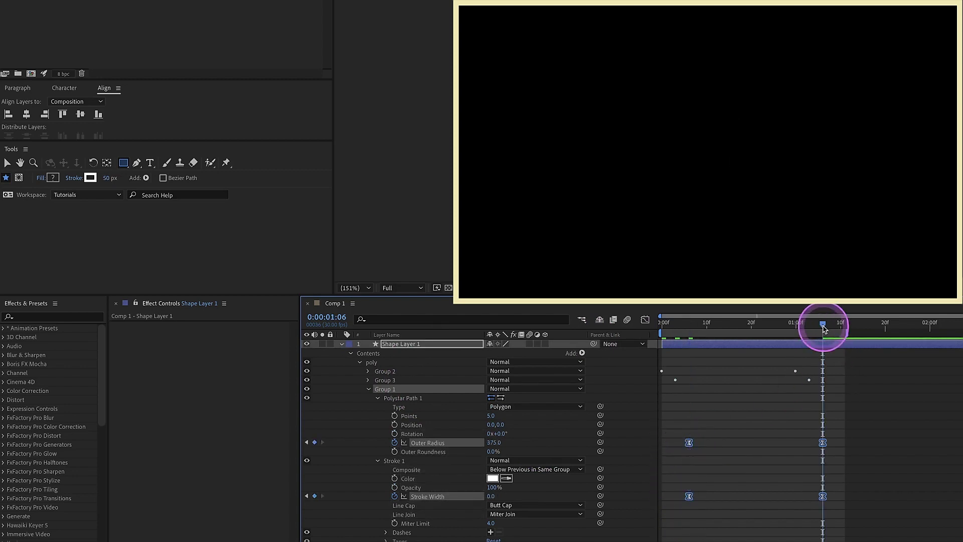
pyautogui.click(849, 436)
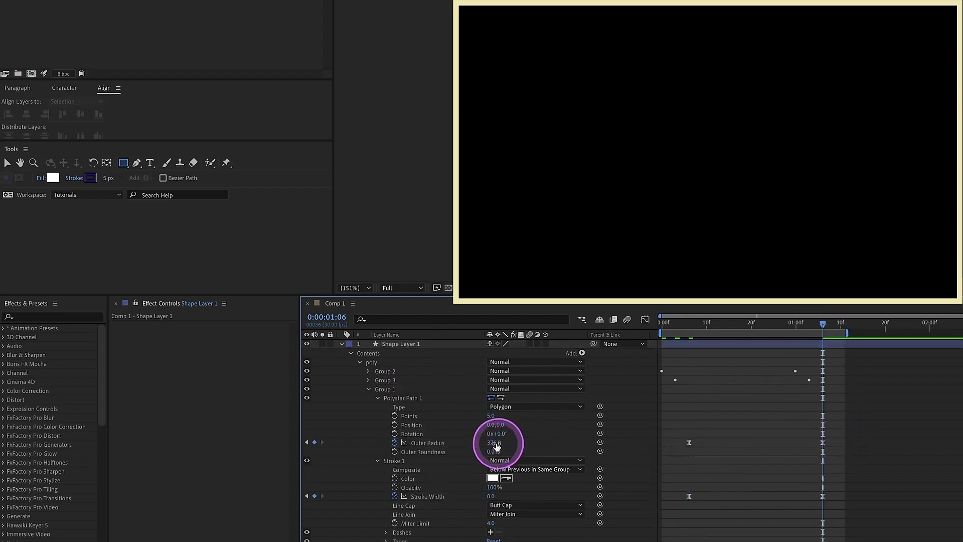
pyautogui.click(489, 442)
pyautogui.write('350')
pyautogui.press('Return')
pyautogui.press('space')
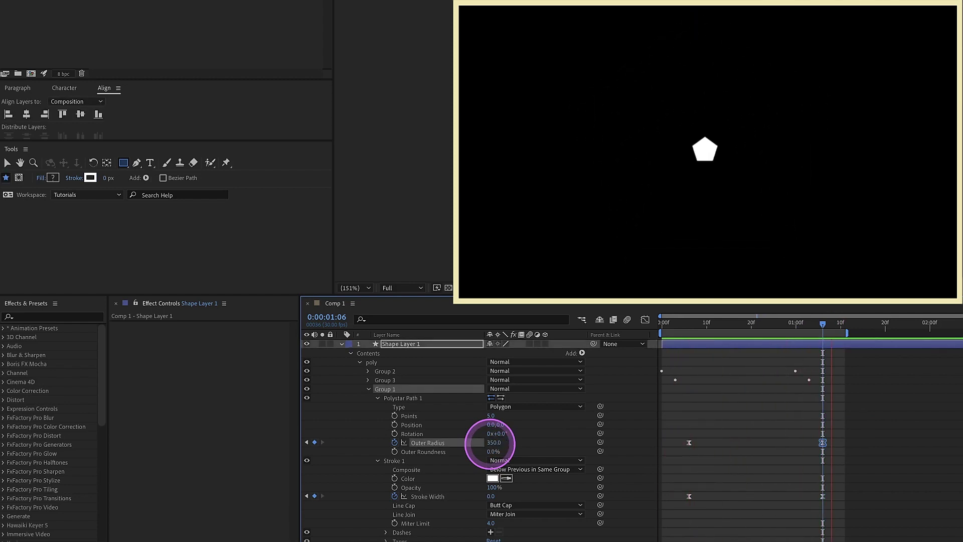
# Step: Rename the three pentagon groups 01, 02 and 03
pyautogui.click(393, 372)
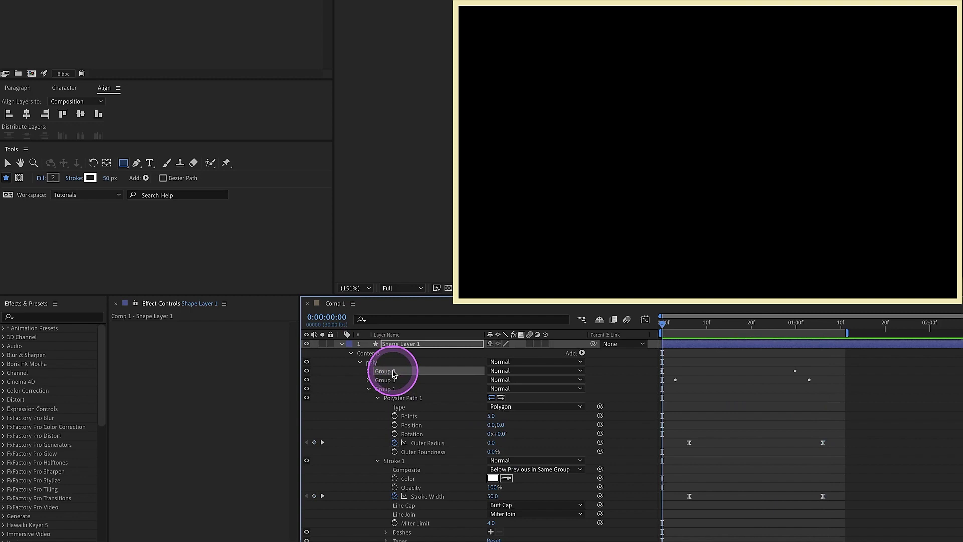
pyautogui.write('01')
pyautogui.click(394, 381)
pyautogui.press('Return')
pyautogui.write('02')
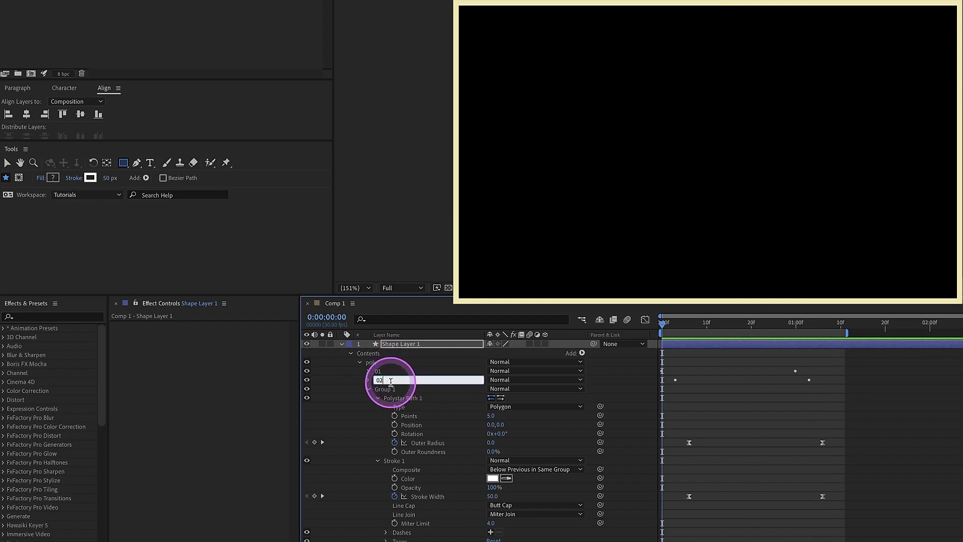
pyautogui.click(394, 390)
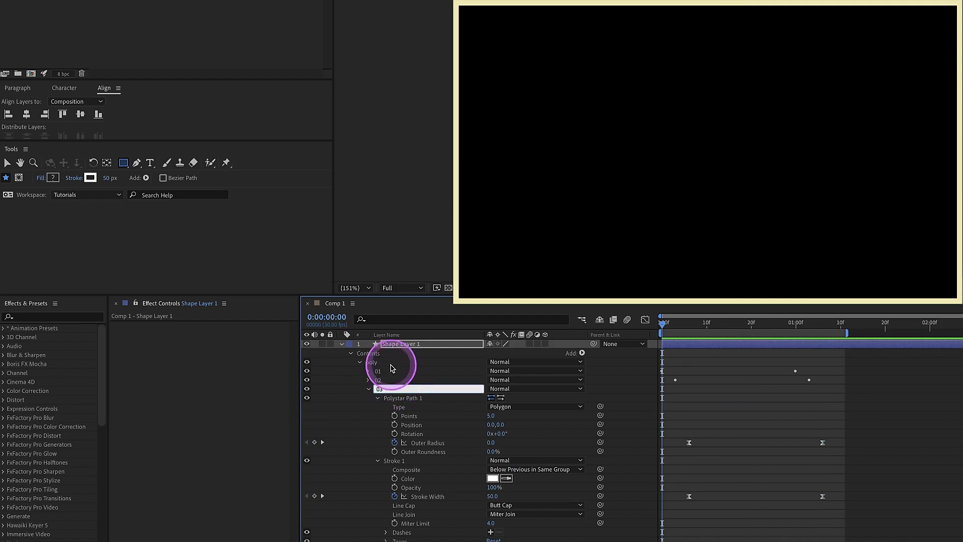
pyautogui.click(408, 345)
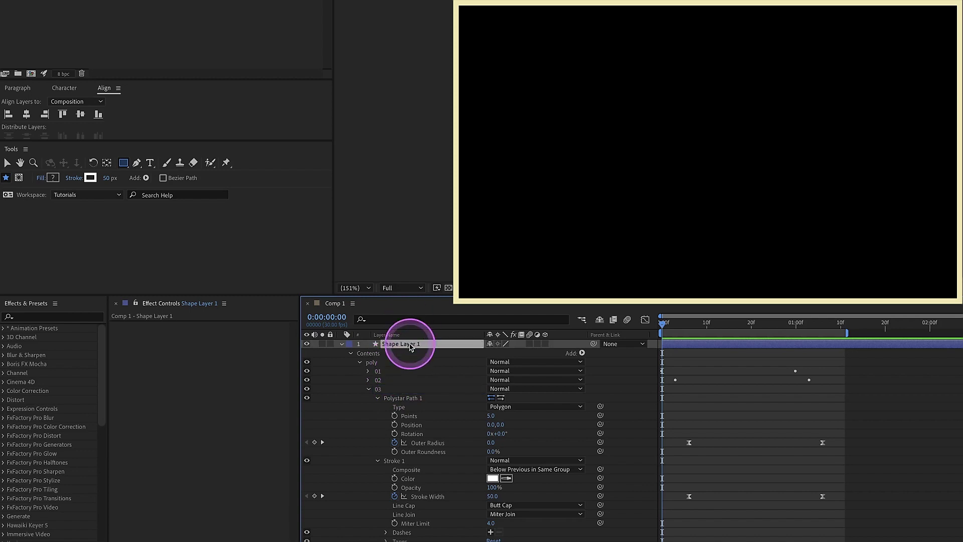
pyautogui.click(368, 389)
# Step: Add a group named circle containing a nested group with a stroked ellipse
pyautogui.click(359, 362)
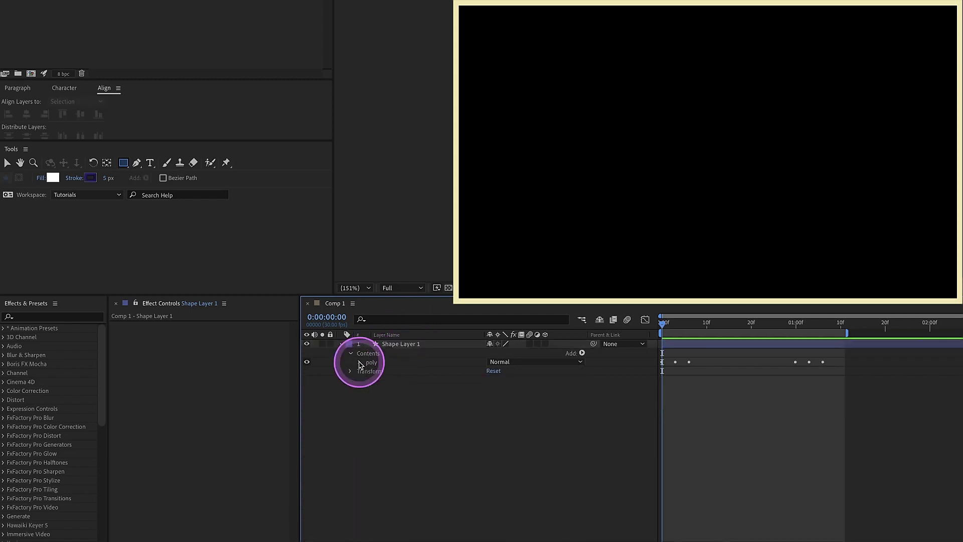
pyautogui.click(582, 354)
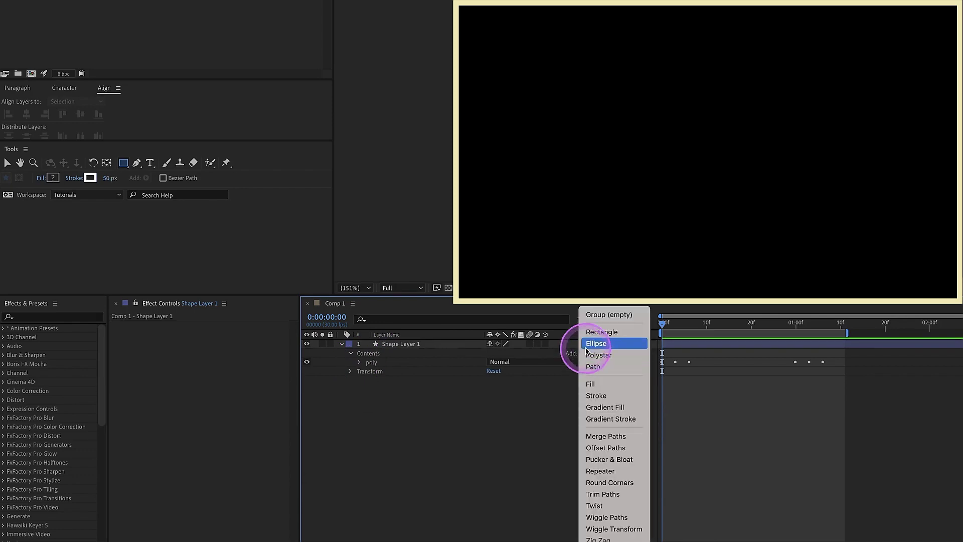
pyautogui.click(601, 315)
pyautogui.press('Return')
pyautogui.write('circle')
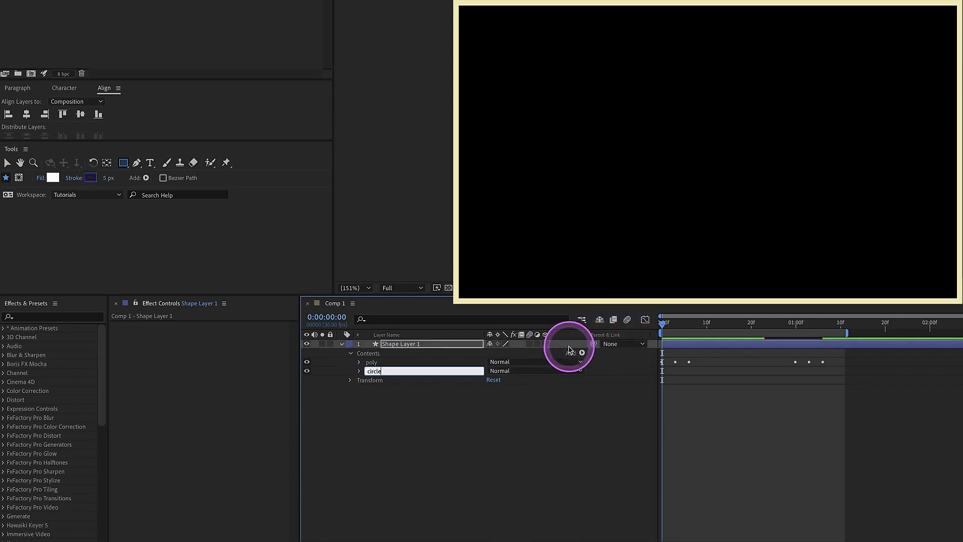
pyautogui.click(582, 353)
pyautogui.click(597, 314)
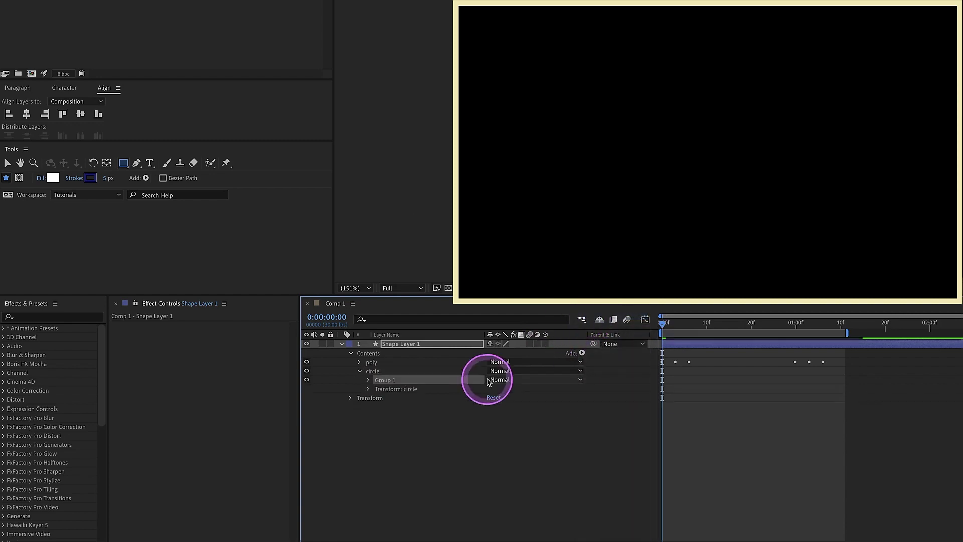
pyautogui.click(582, 353)
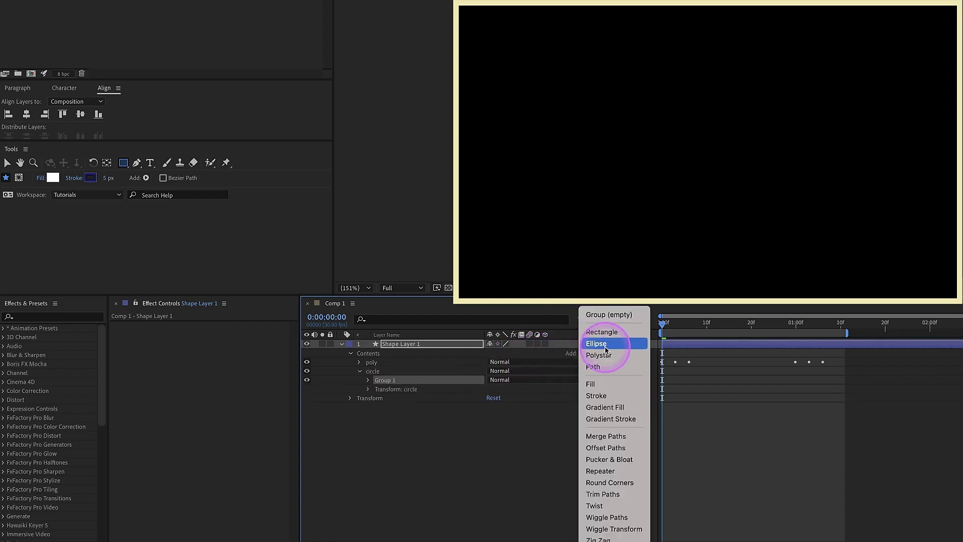
pyautogui.click(606, 349)
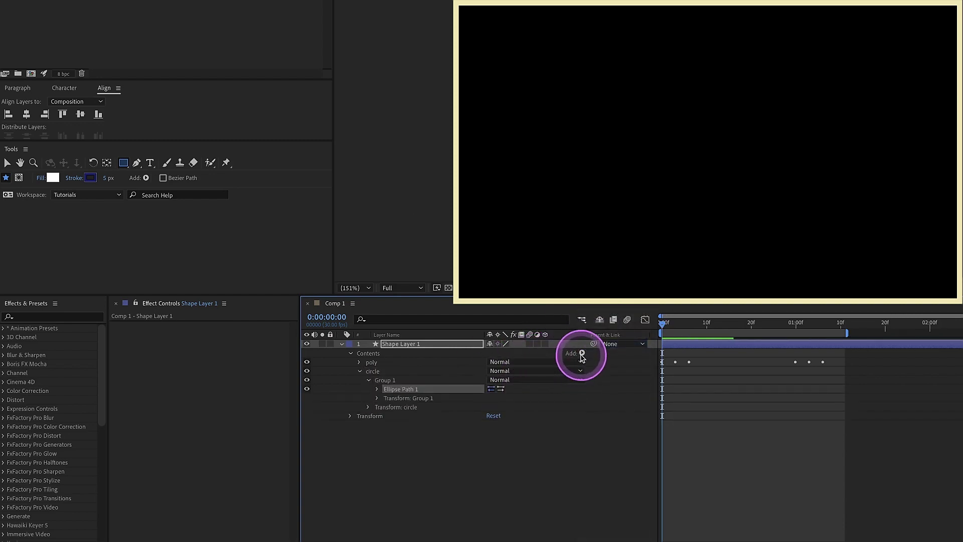
pyautogui.click(577, 354)
pyautogui.click(596, 396)
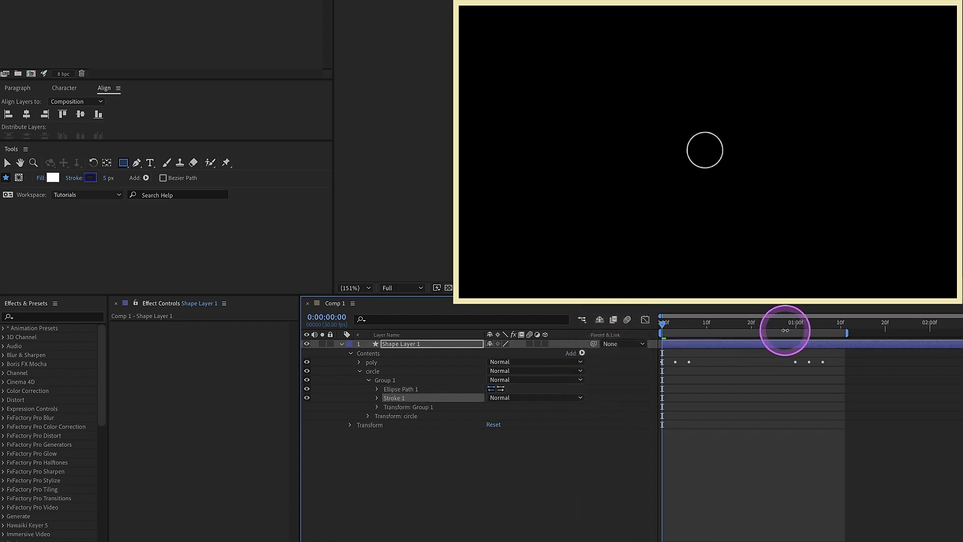
# Step: At one second, set the ellipse size to 600, hide poly, and keyframe the size
pyautogui.click(797, 326)
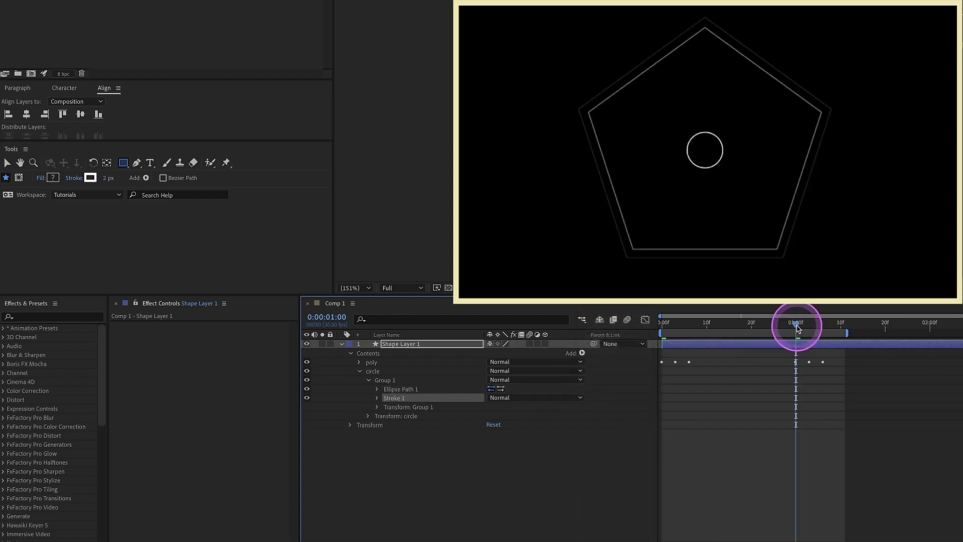
pyautogui.click(377, 397)
pyautogui.click(377, 389)
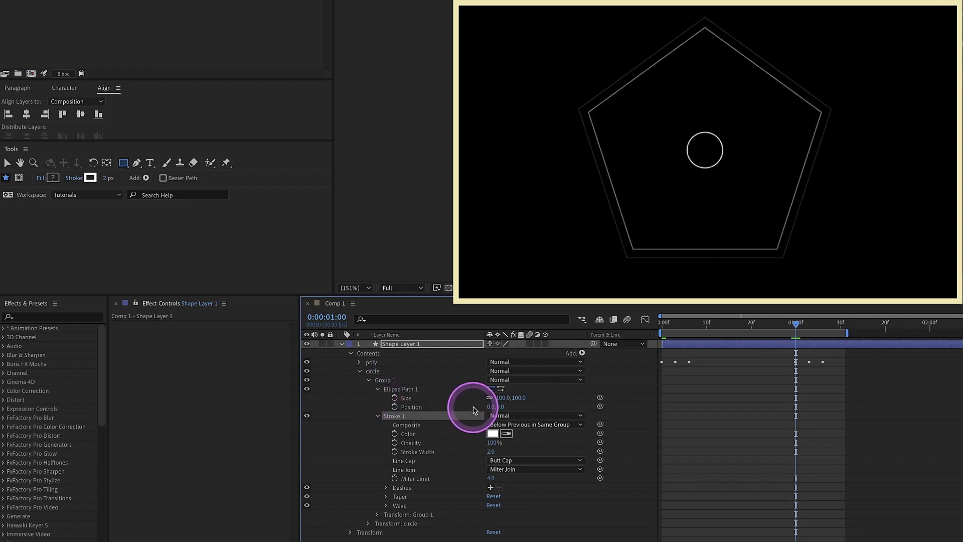
pyautogui.click(504, 397)
pyautogui.write('400')
pyautogui.press('Return')
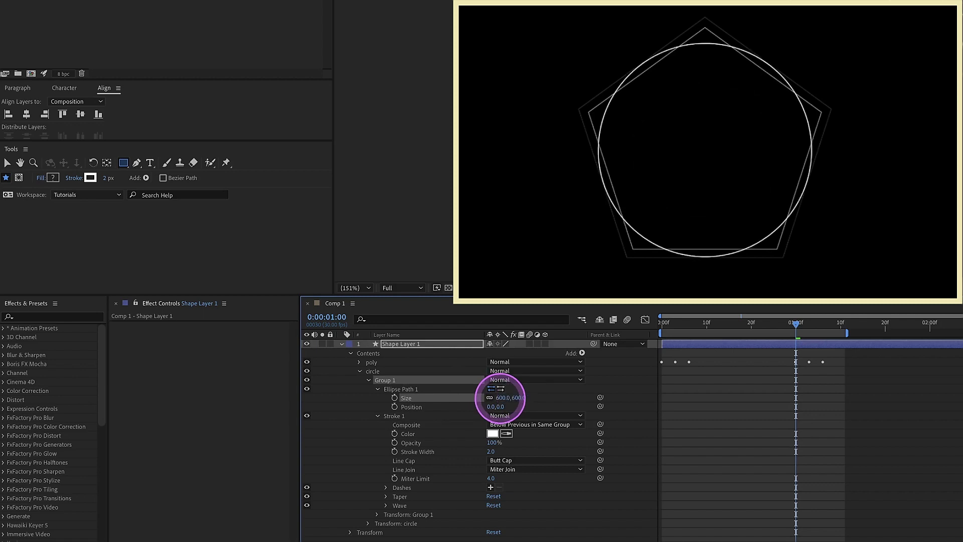
pyautogui.click(588, 370)
pyautogui.click(309, 362)
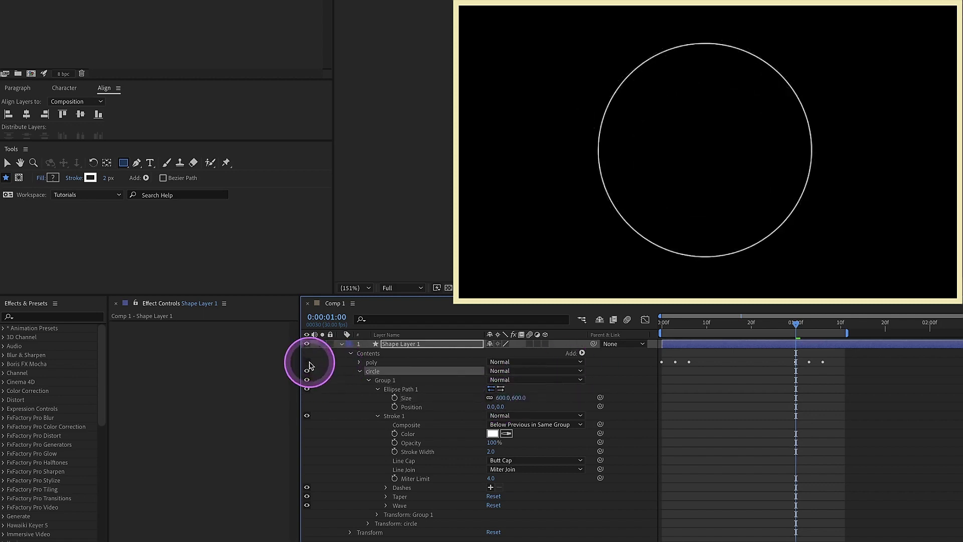
pyautogui.click(394, 398)
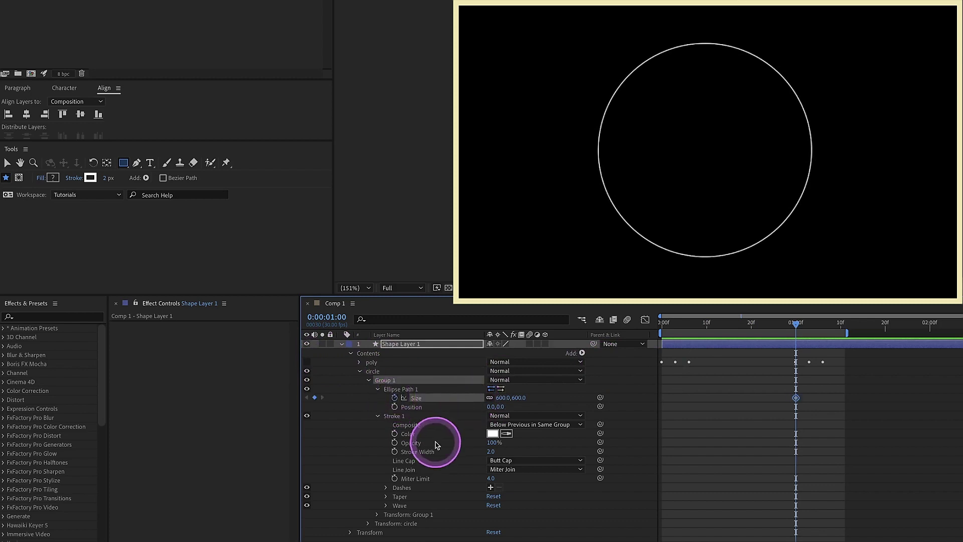
# Step: Keyframe stroke width 0 at one second, and set ellipse size 0 at frame 0
pyautogui.click(395, 452)
pyautogui.click(491, 451)
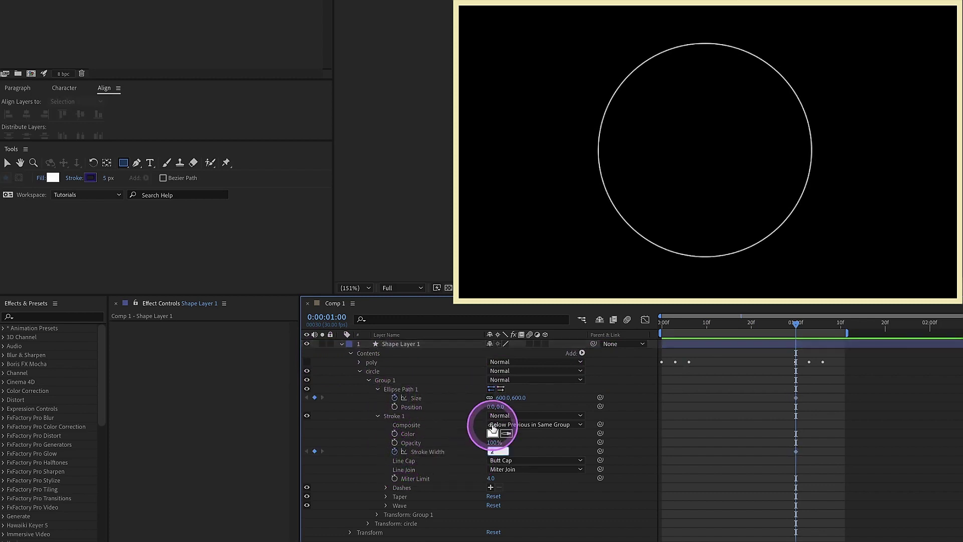
pyautogui.write('0')
pyautogui.press('Return')
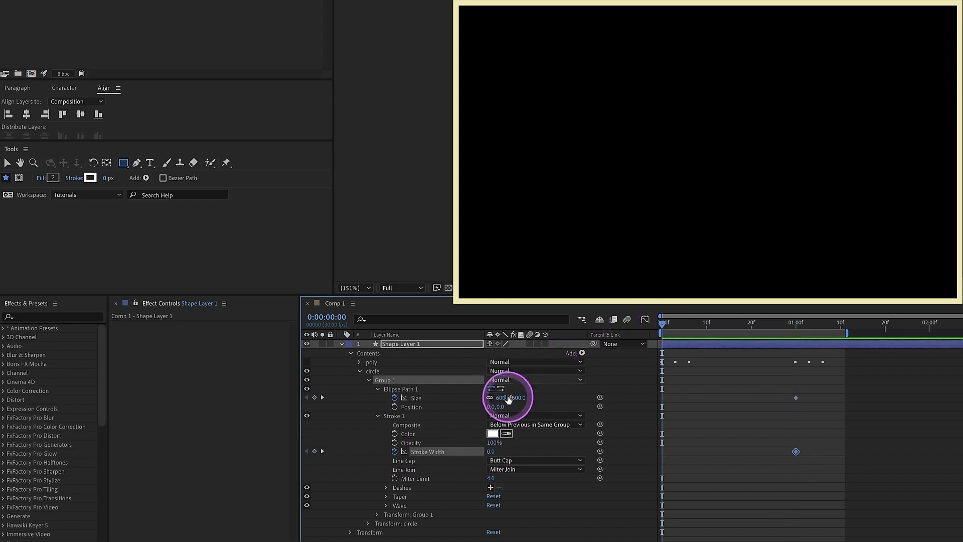
pyautogui.moveTo(509, 399); pyautogui.dragTo(495, 397)
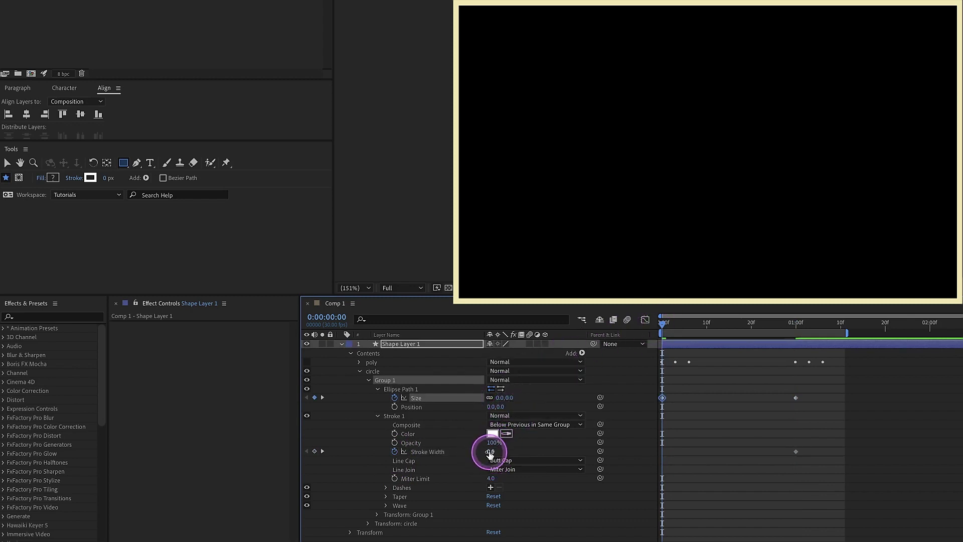
# Step: Fully ease into the one-second size and stroke keyframes in the Graph Editor
pyautogui.moveTo(825, 389); pyautogui.dragTo(658, 464)
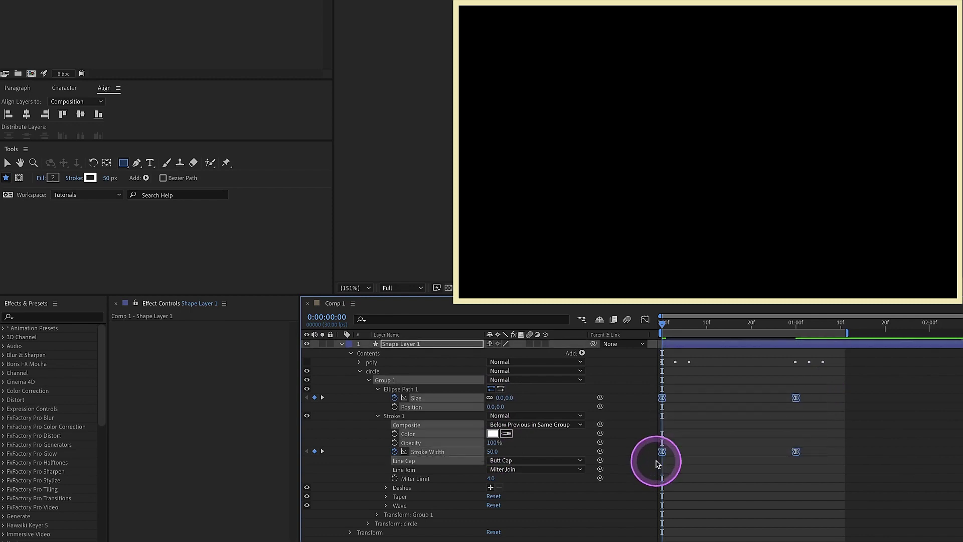
pyautogui.moveTo(823, 397)
pyautogui.mouseDown()
pyautogui.moveTo(778, 466)
pyautogui.moveTo(786, 430)
pyautogui.mouseUp()
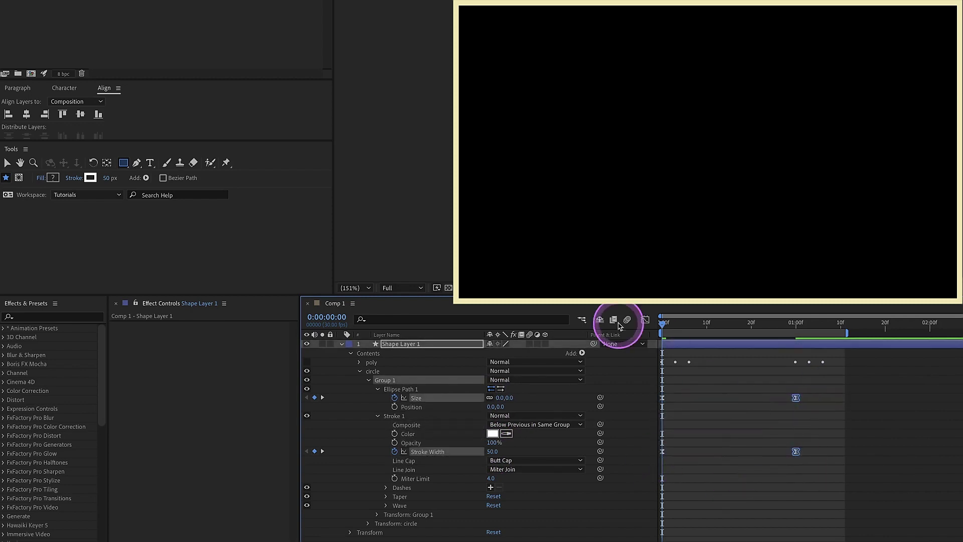
pyautogui.click(646, 319)
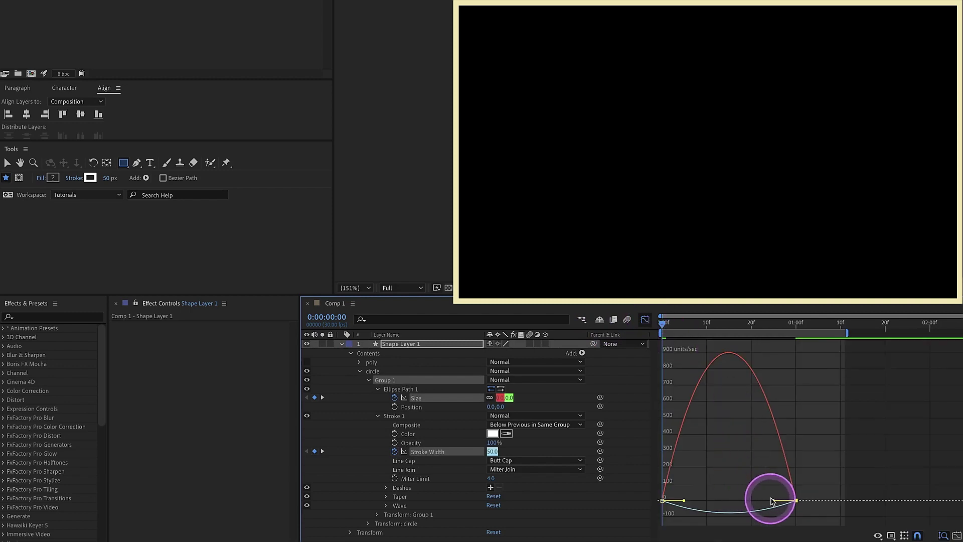
pyautogui.moveTo(772, 502); pyautogui.dragTo(709, 505)
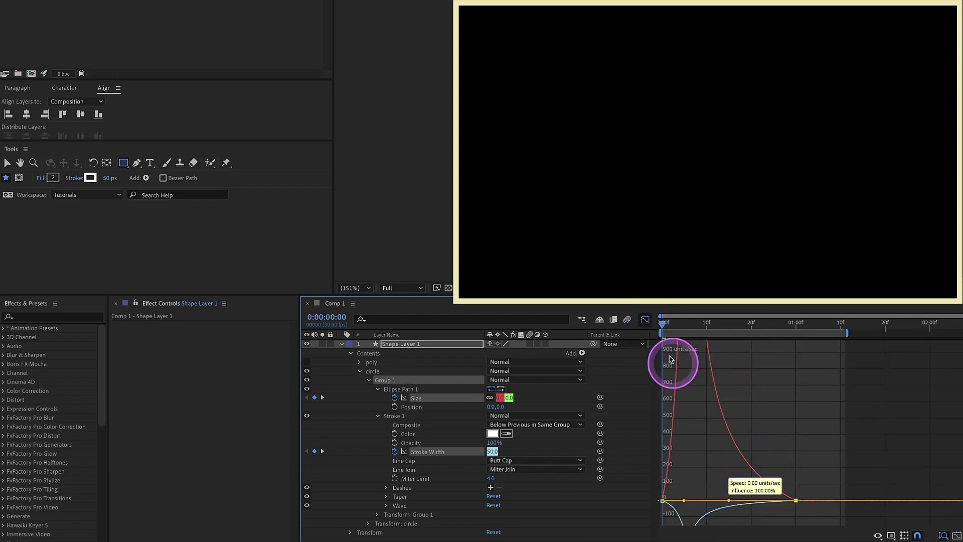
pyautogui.click(645, 320)
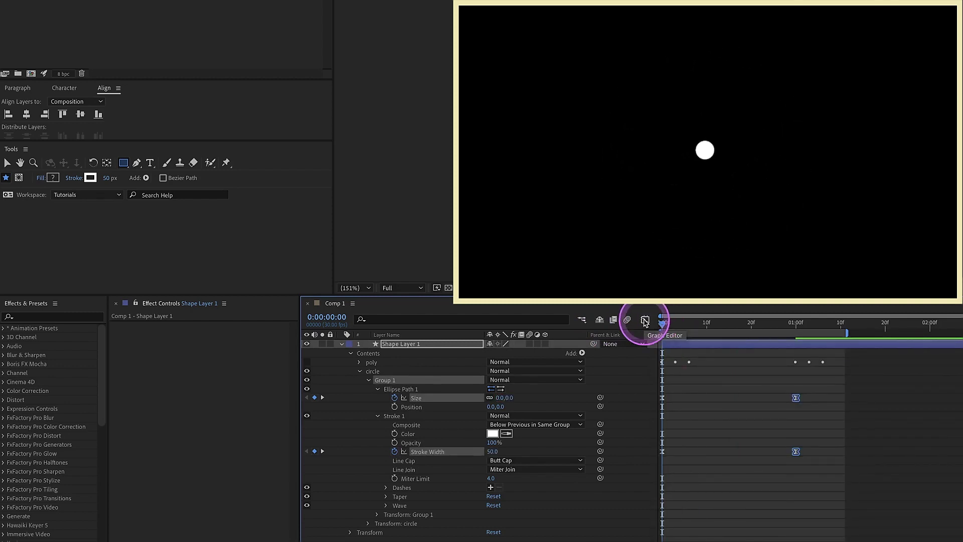
pyautogui.click(399, 385)
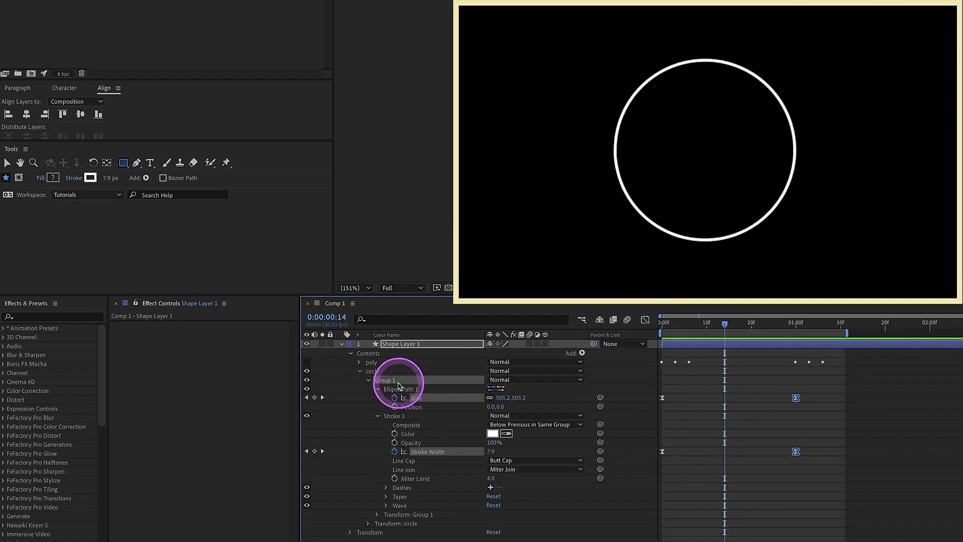
# Step: Duplicate the ring group, delay its keyframes 3 frames, and set its end size to 550
pyautogui.hotkey('ctrl', 'd')
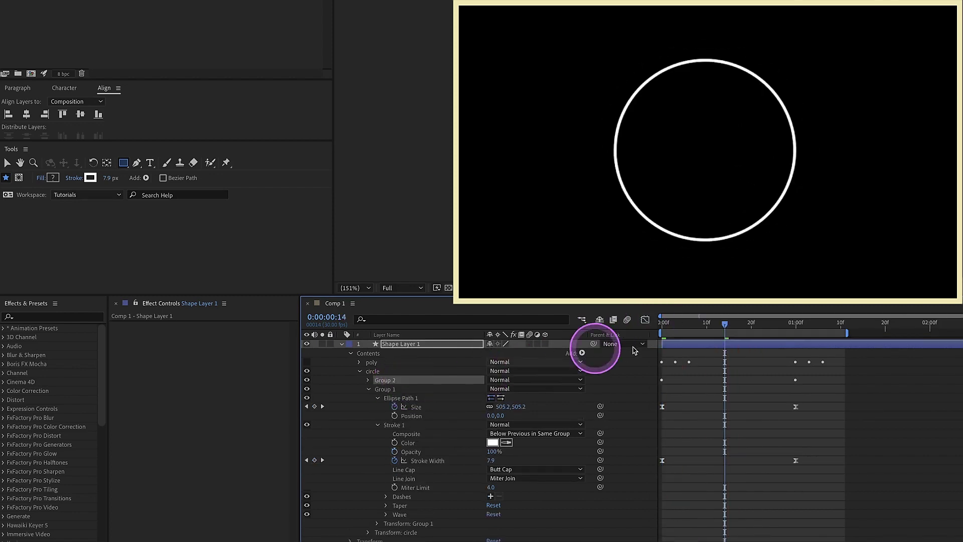
pyautogui.click(662, 324)
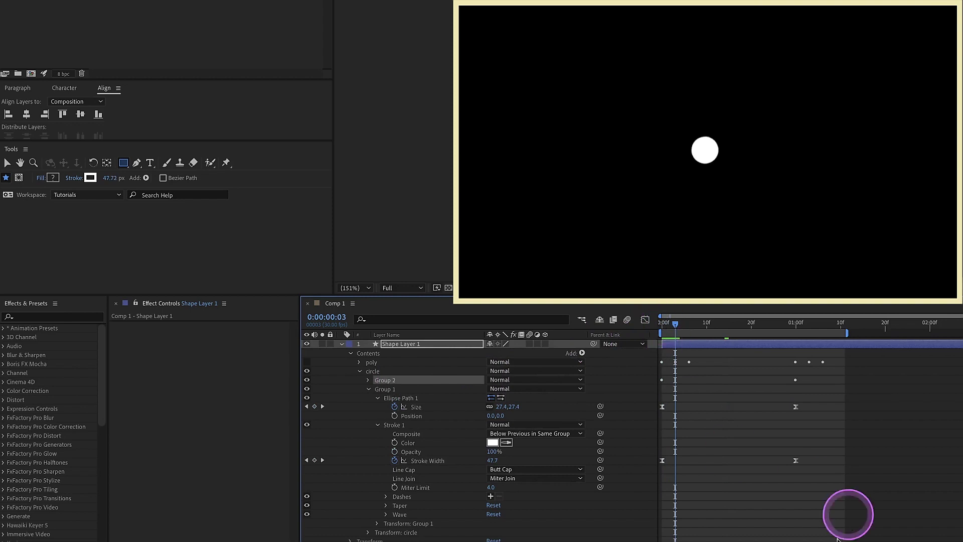
pyautogui.moveTo(824, 394)
pyautogui.mouseDown()
pyautogui.moveTo(679, 477)
pyautogui.moveTo(658, 477)
pyautogui.mouseUp()
pyautogui.moveTo(662, 406); pyautogui.dragTo(672, 412)
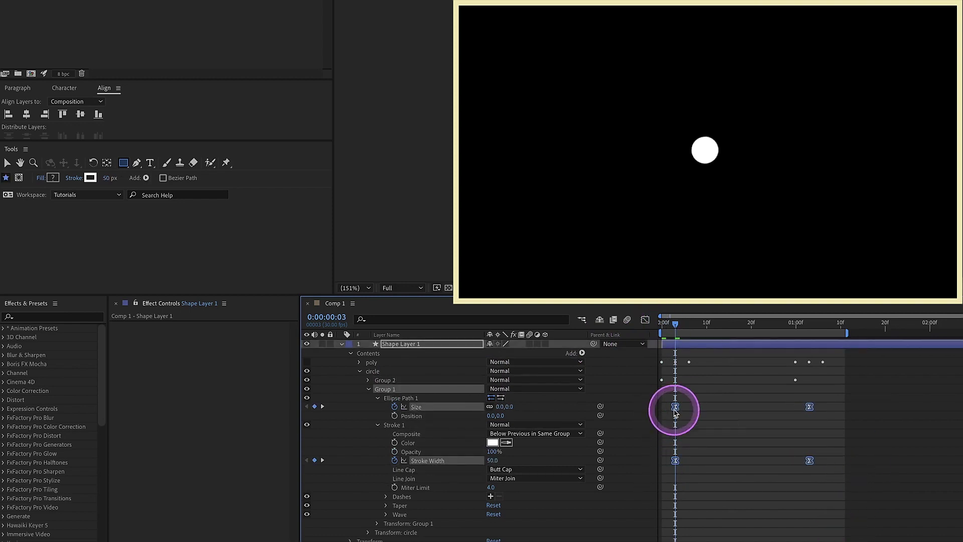
pyautogui.click(809, 324)
pyautogui.click(855, 417)
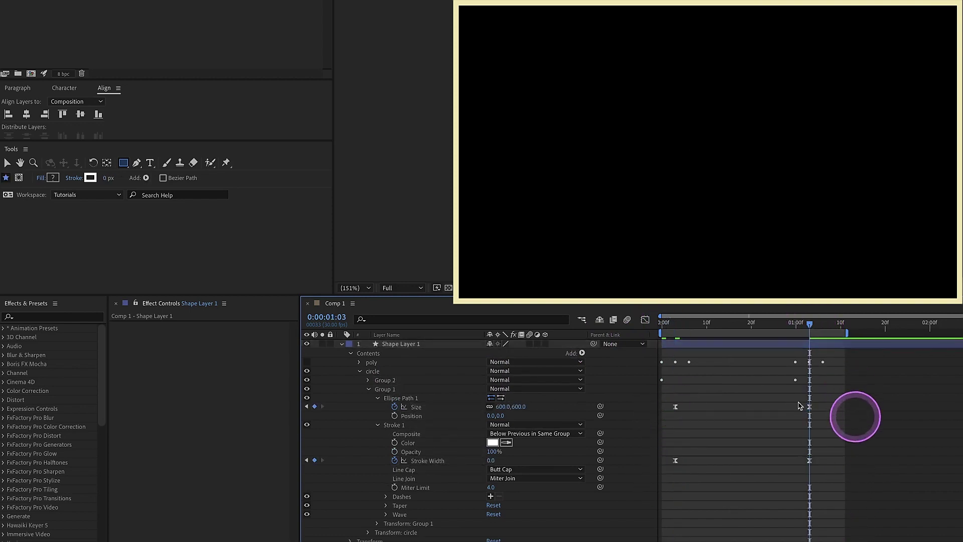
pyautogui.click(489, 407)
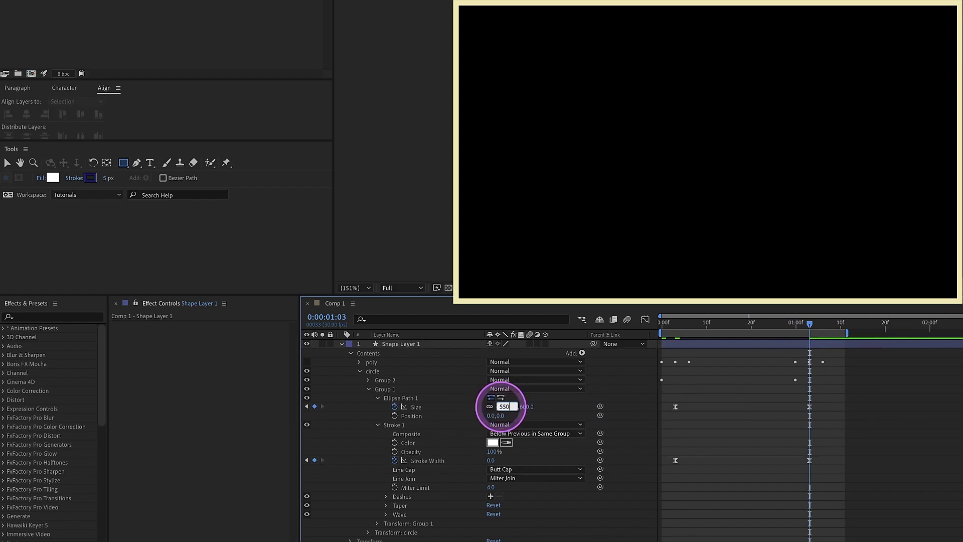
pyautogui.write('550')
pyautogui.press('Return')
# Step: Duplicate the ring again, delay it to frame 6, and set its end size to 500
pyautogui.click(407, 387)
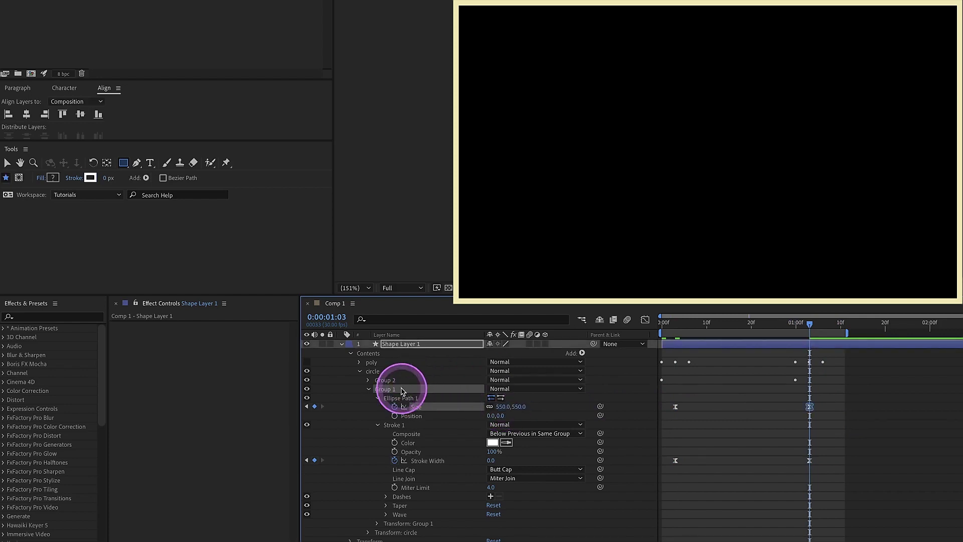
pyautogui.hotkey('ctrl', 'd')
pyautogui.click(670, 323)
pyautogui.press('space')
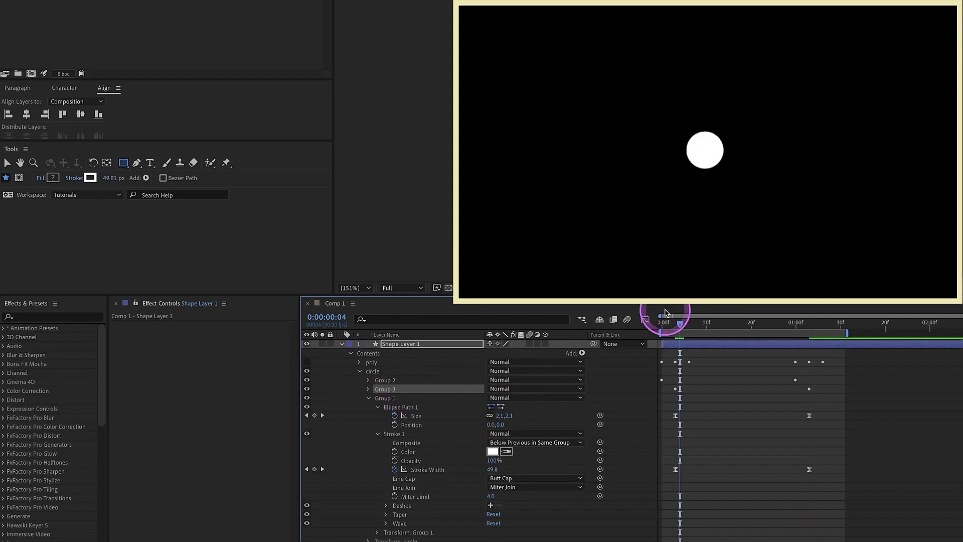
pyautogui.moveTo(826, 410); pyautogui.dragTo(667, 494)
pyautogui.moveTo(673, 416); pyautogui.dragTo(687, 421)
pyautogui.click(824, 330)
pyautogui.click(843, 409)
pyautogui.click(702, 406)
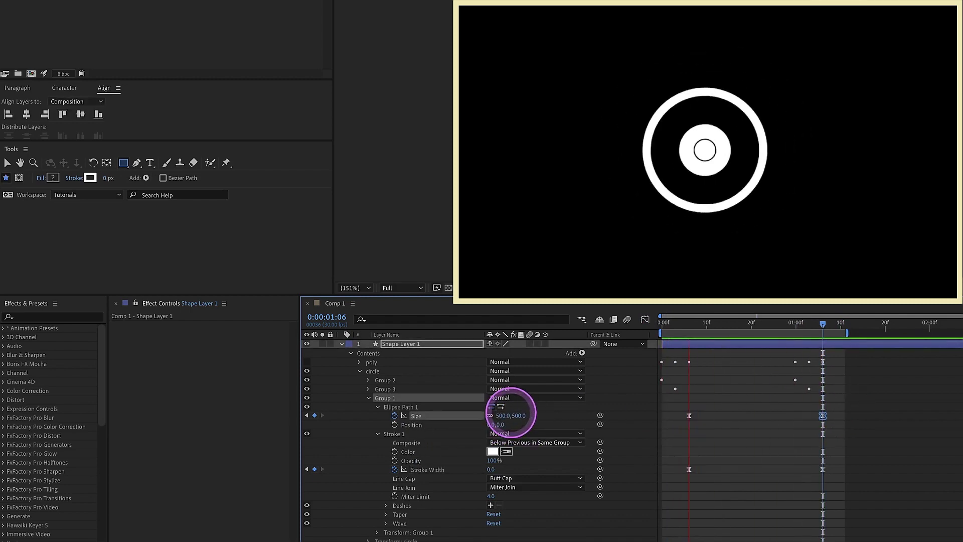
pyautogui.click(359, 371)
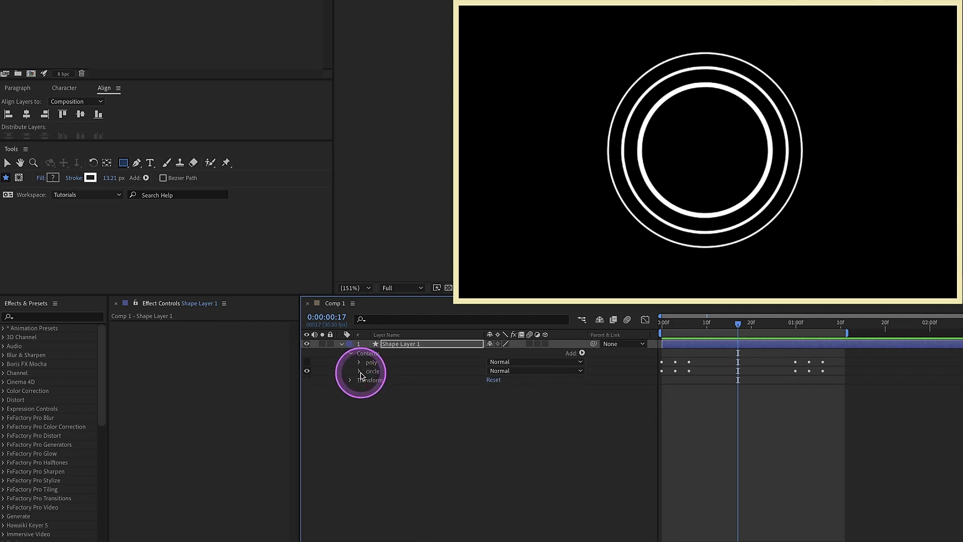
# Step: Add a group named rect containing a nested group with a stroked rectangle
pyautogui.click(582, 353)
pyautogui.click(598, 315)
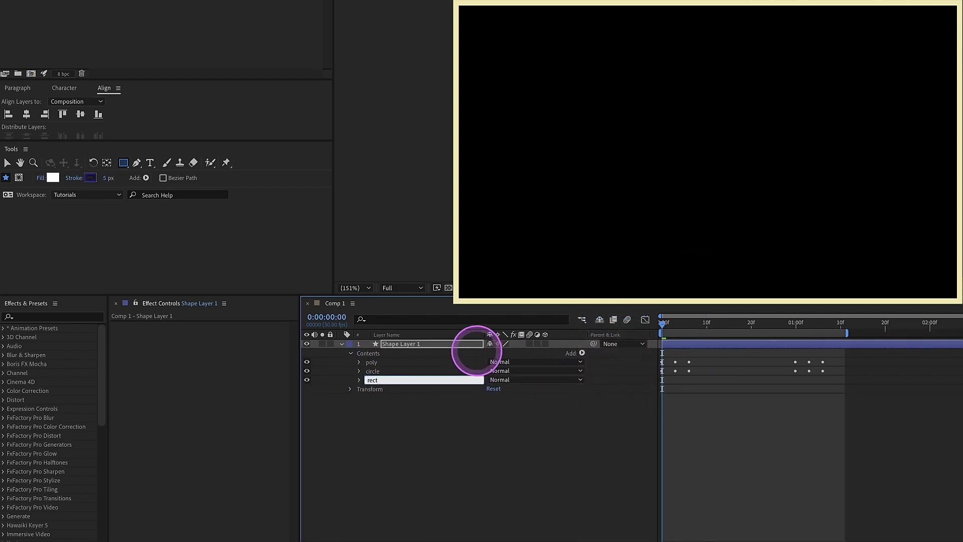
pyautogui.write('rect')
pyautogui.click(581, 352)
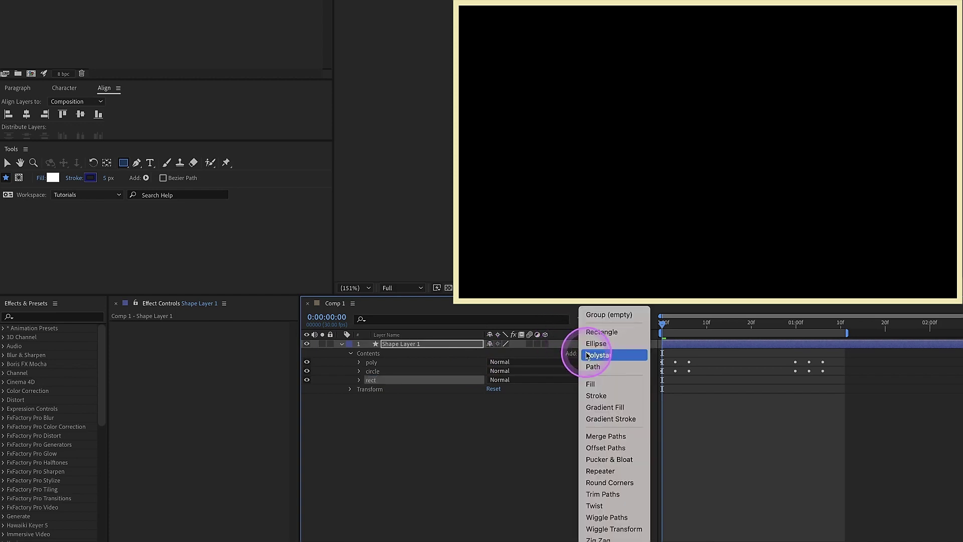
pyautogui.click(598, 316)
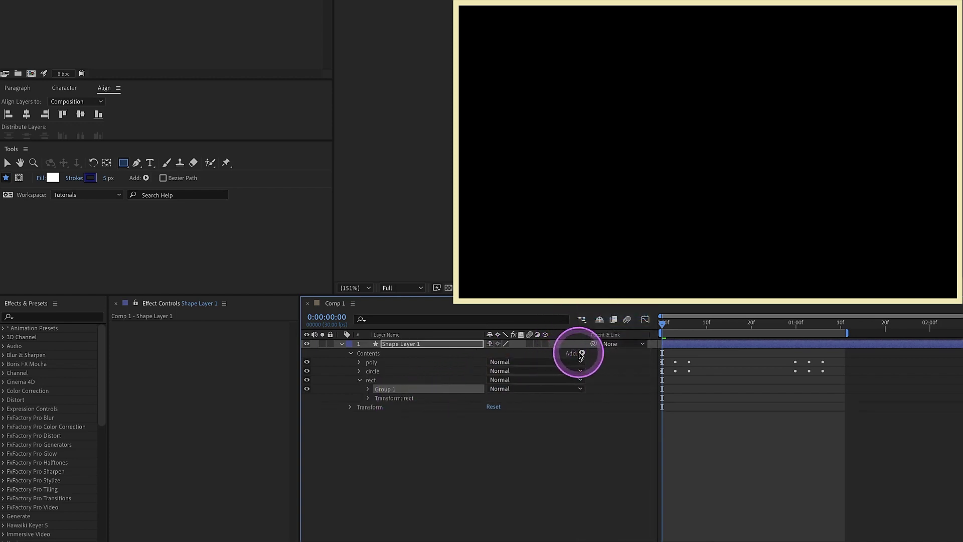
pyautogui.click(580, 354)
pyautogui.click(596, 327)
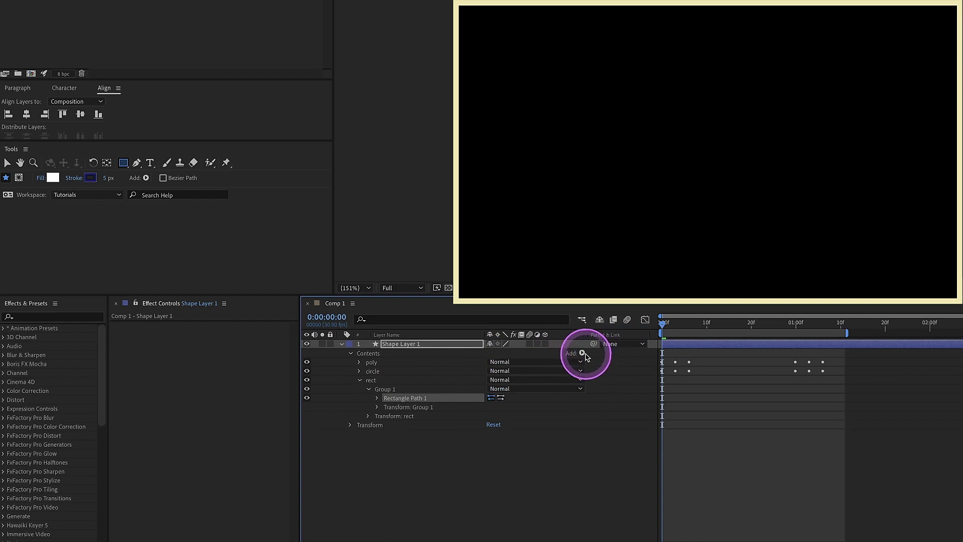
pyautogui.click(581, 353)
pyautogui.click(657, 392)
# Step: At one second, hide poly and circle and set the rectangle size to 600 by 600
pyautogui.click(795, 325)
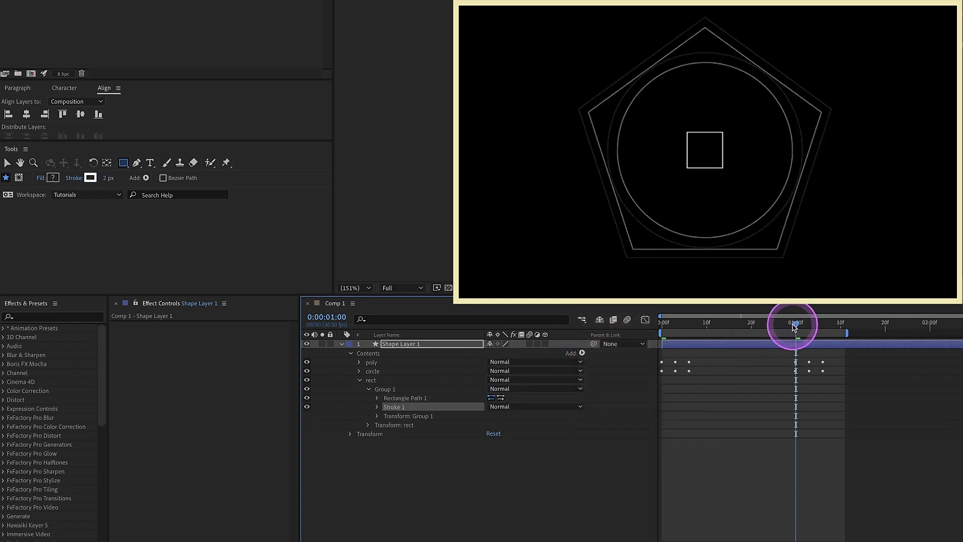
pyautogui.click(307, 361)
pyautogui.click(307, 371)
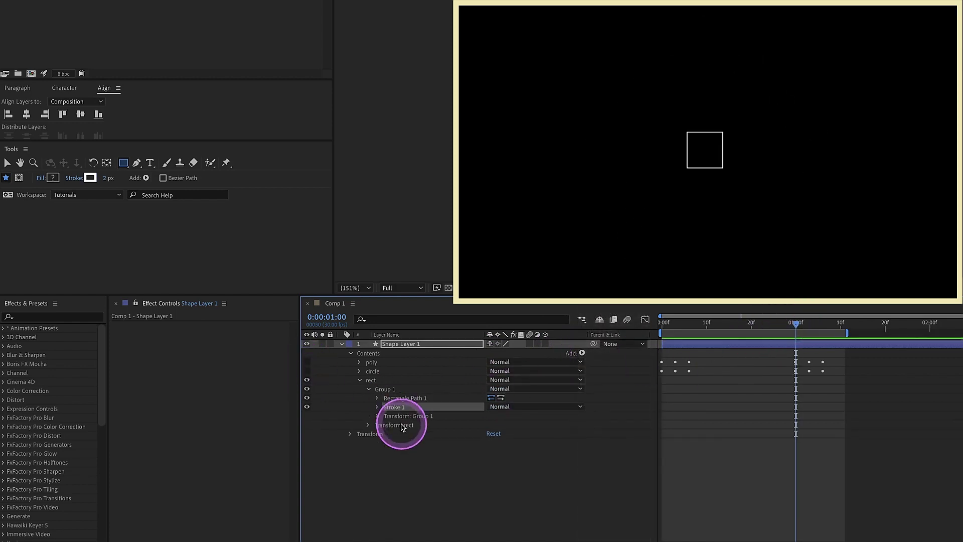
pyautogui.click(377, 398)
pyautogui.click(377, 433)
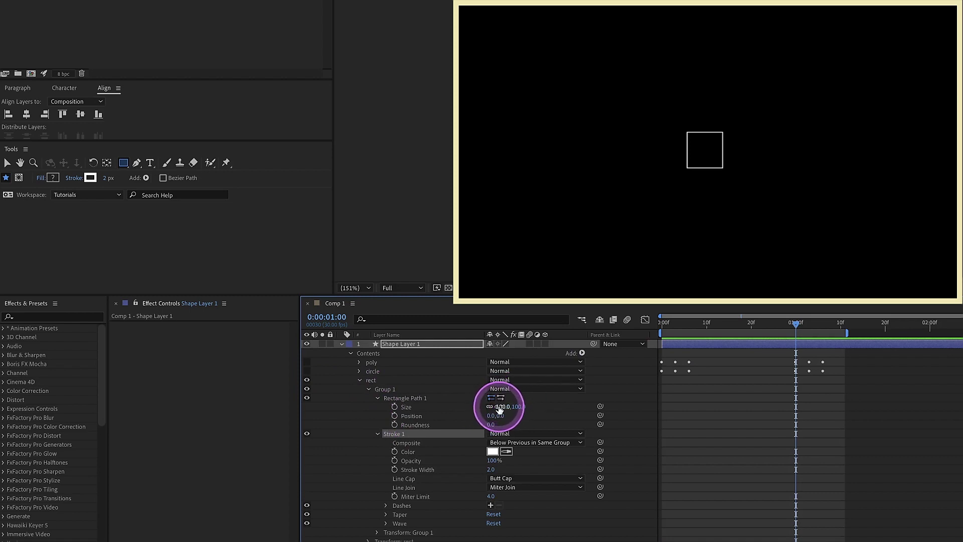
pyautogui.click(502, 405)
# Step: Keyframe the square at size 600, stroke 0 at 1s and size 0, stroke 50 at frame 0
pyautogui.write('600')
pyautogui.press('Return')
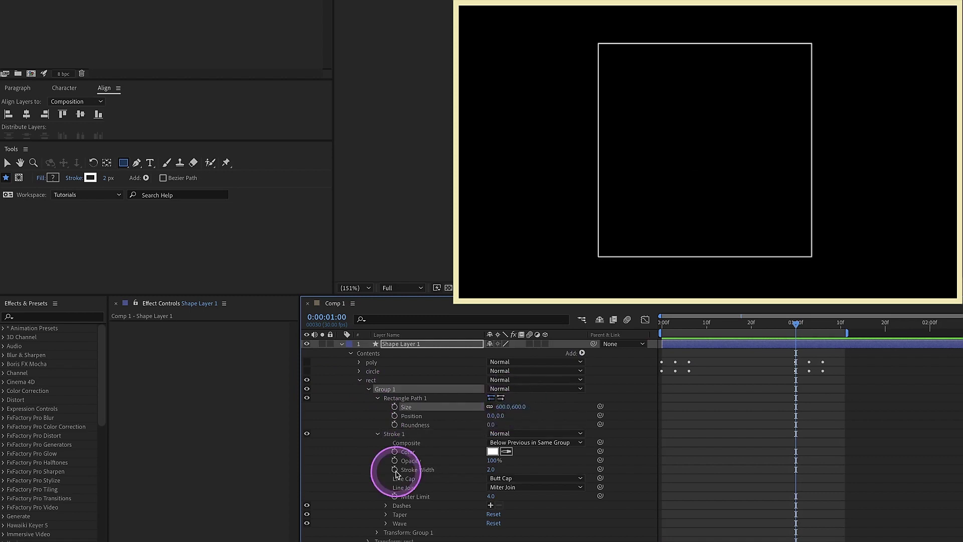
pyautogui.click(395, 469)
pyautogui.click(491, 469)
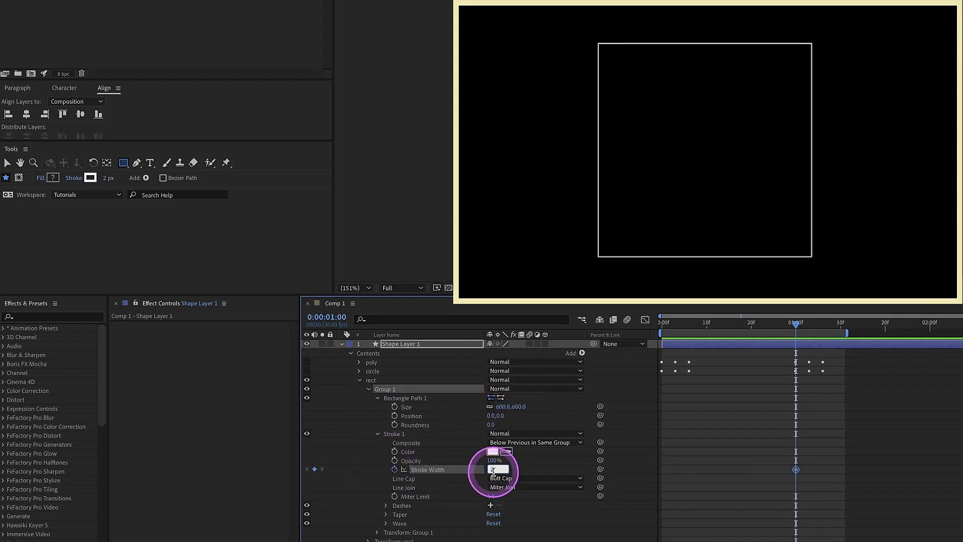
pyautogui.write('0')
pyautogui.press('Return')
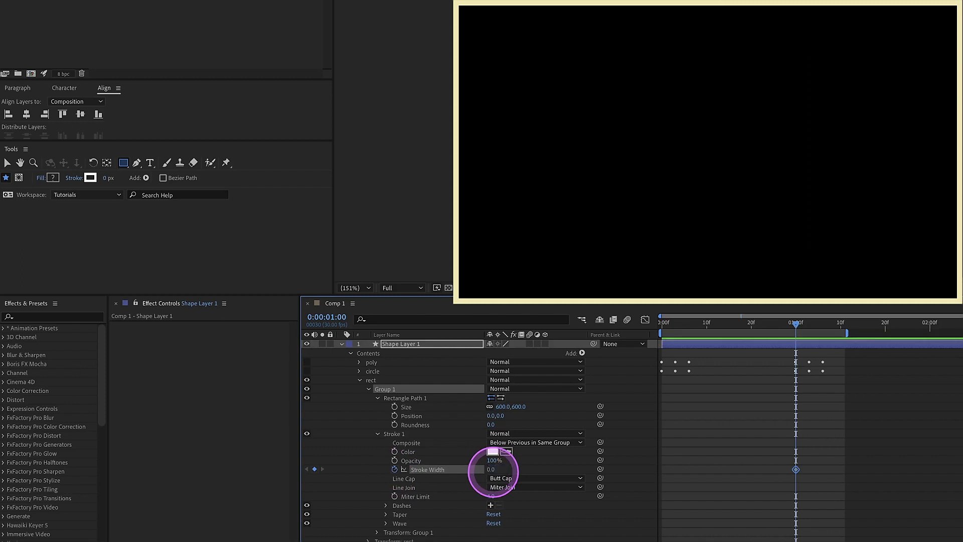
pyautogui.click(394, 406)
pyautogui.click(661, 323)
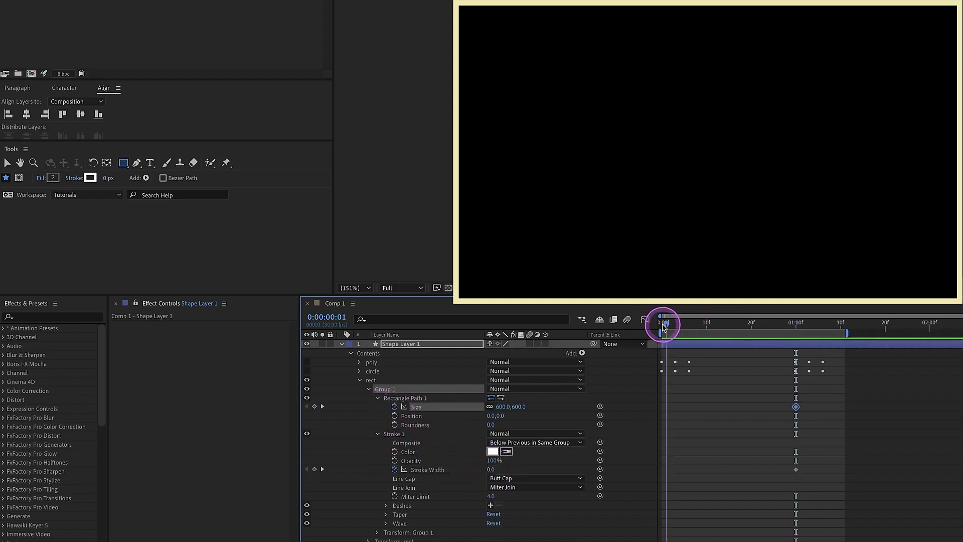
pyautogui.click(503, 406)
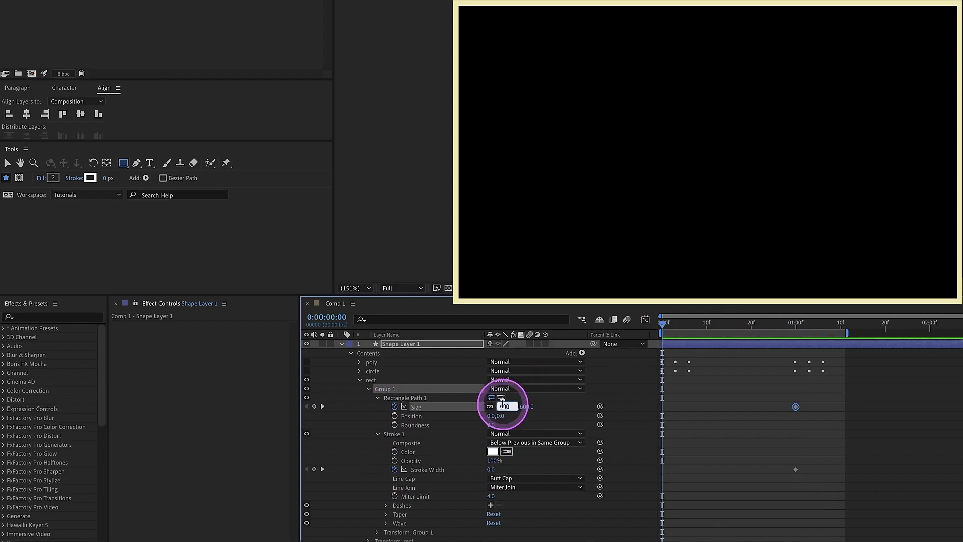
pyautogui.press('Return')
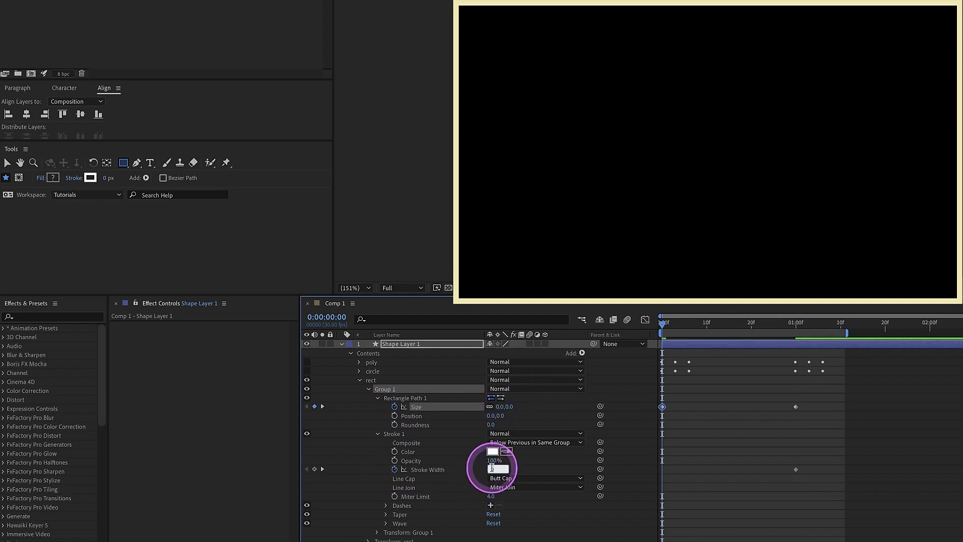
pyautogui.press('Return')
# Step: Ease into the 1-second keyframes in the speed graph, then duplicate the rectangle group
pyautogui.moveTo(823, 404); pyautogui.dragTo(657, 482)
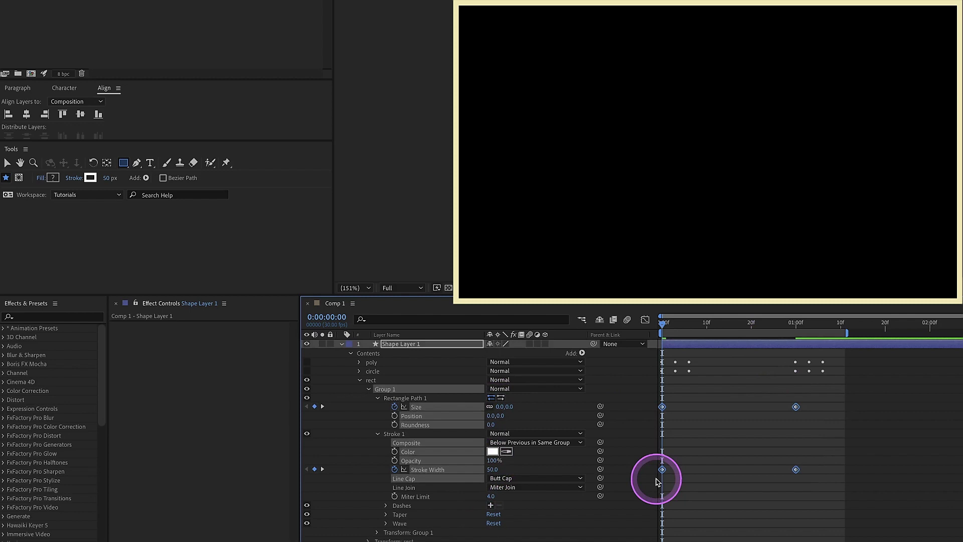
pyautogui.moveTo(829, 405); pyautogui.dragTo(766, 481)
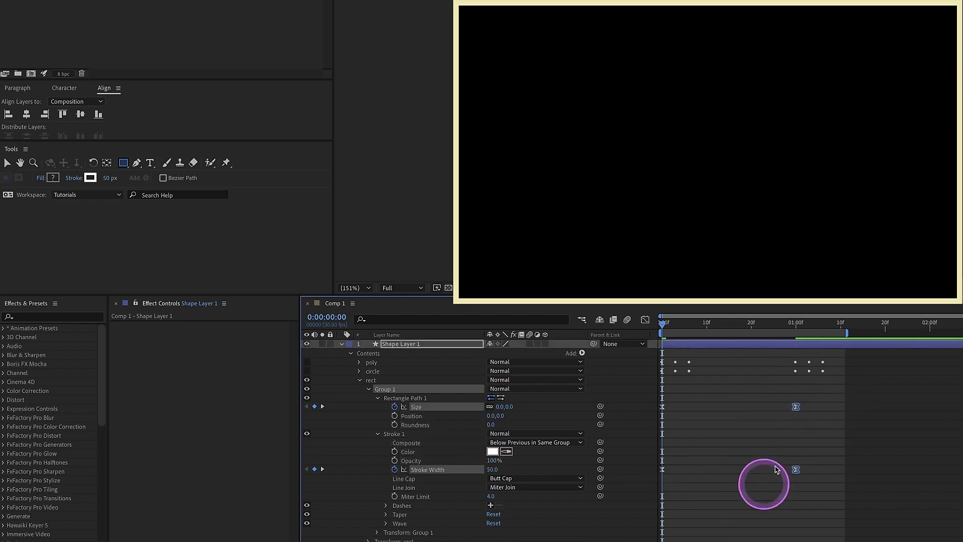
pyautogui.click(626, 329)
pyautogui.click(645, 320)
pyautogui.click(771, 499)
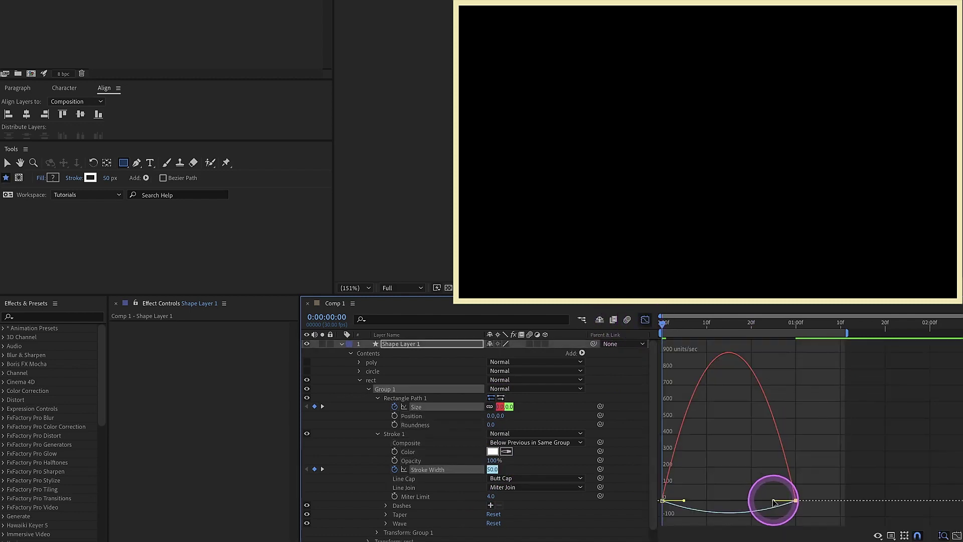
pyautogui.moveTo(774, 502); pyautogui.dragTo(728, 500)
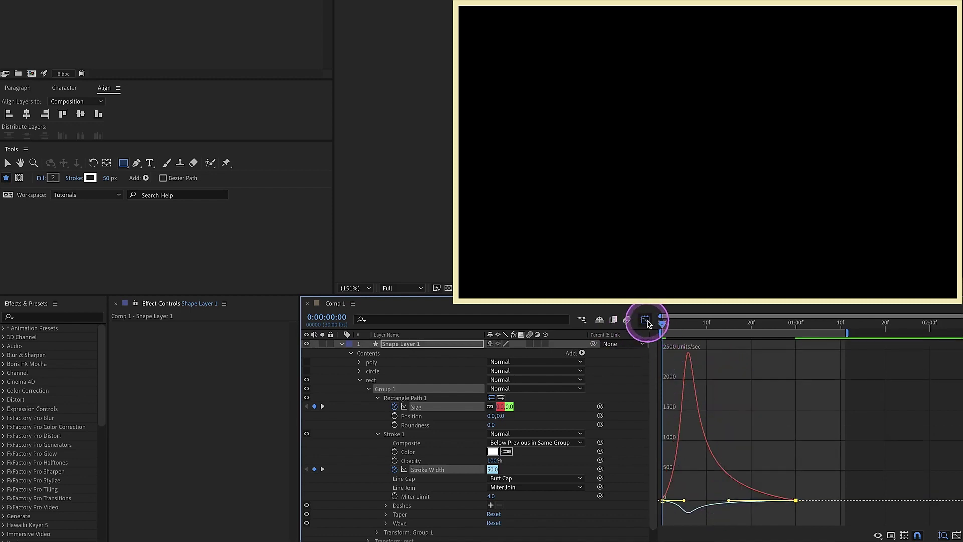
pyautogui.click(645, 320)
pyautogui.click(466, 387)
pyautogui.hotkey('ctrl', 'd')
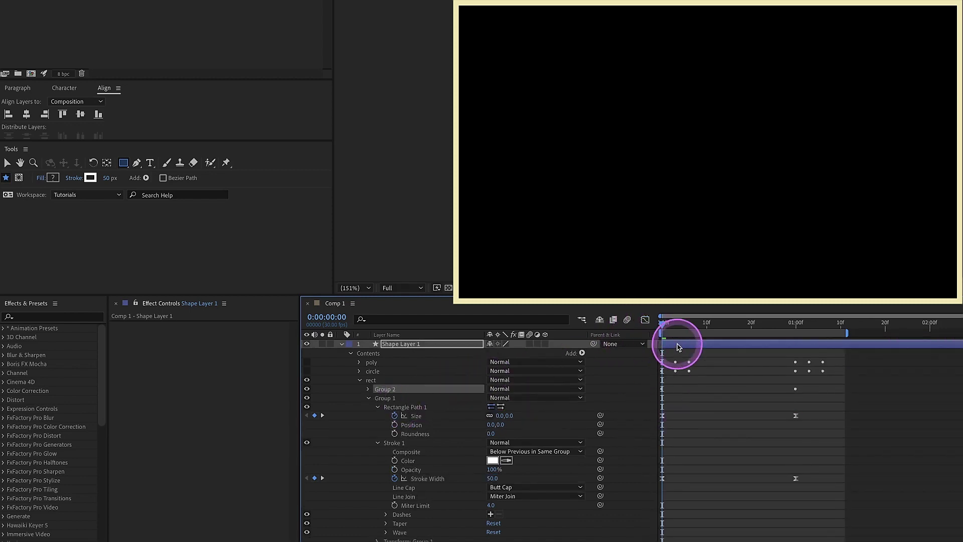
# Step: Shift the copy's size and stroke keyframes three frames later and set its final size to 550
pyautogui.press('pagedown')
pyautogui.press('pagedown')
pyautogui.press('pagedown')
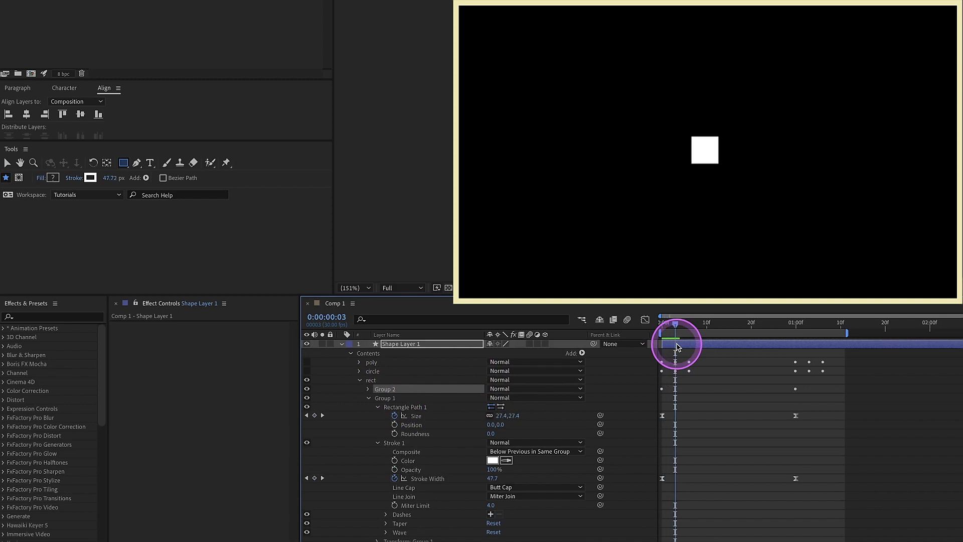
pyautogui.moveTo(825, 407); pyautogui.dragTo(642, 504)
pyautogui.moveTo(662, 416); pyautogui.dragTo(675, 416)
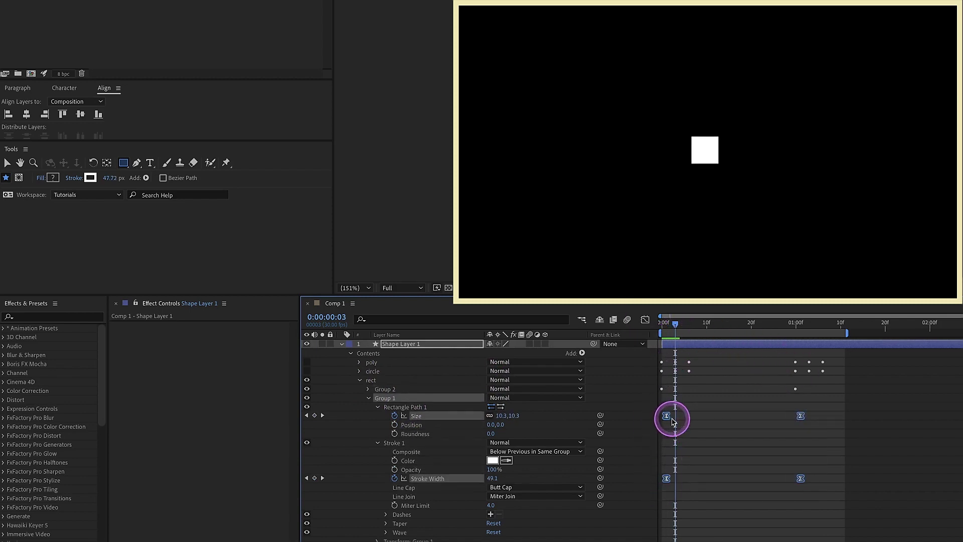
pyautogui.click(809, 325)
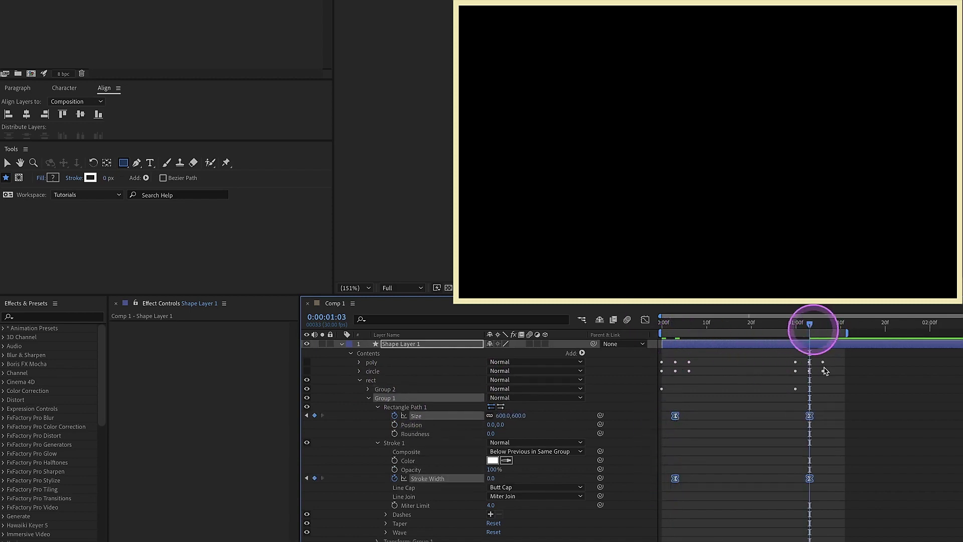
pyautogui.click(770, 413)
pyautogui.click(502, 414)
pyautogui.click(503, 415)
pyautogui.write('5')
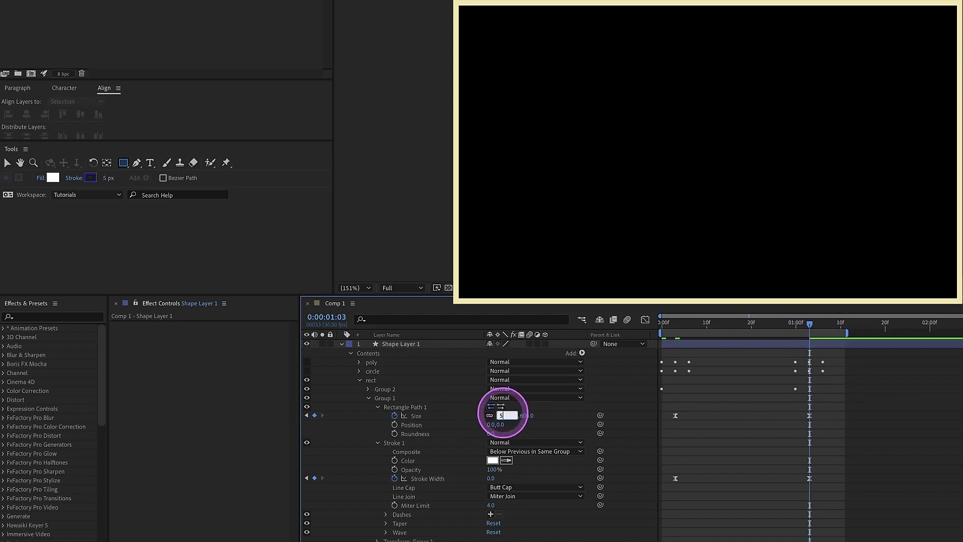
pyautogui.write('50')
pyautogui.press('Return')
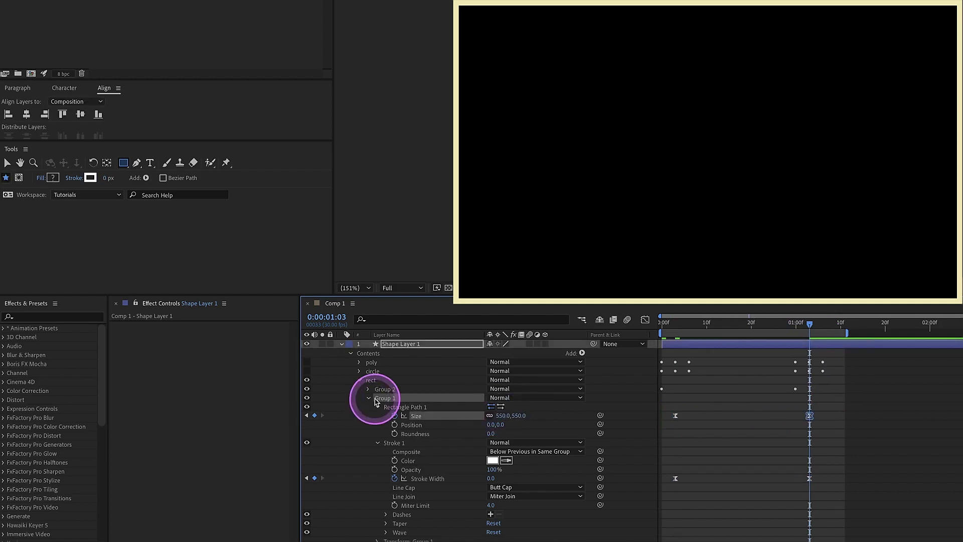
# Step: Duplicate the group again and move the third copy's keyframes to start at frame 6
pyautogui.hotkey('ctrl', 'd')
pyautogui.moveTo(680, 331)
pyautogui.mouseDown()
pyautogui.moveTo(672, 322)
pyautogui.moveTo(689, 327)
pyautogui.mouseUp()
pyautogui.moveTo(833, 424); pyautogui.dragTo(674, 496)
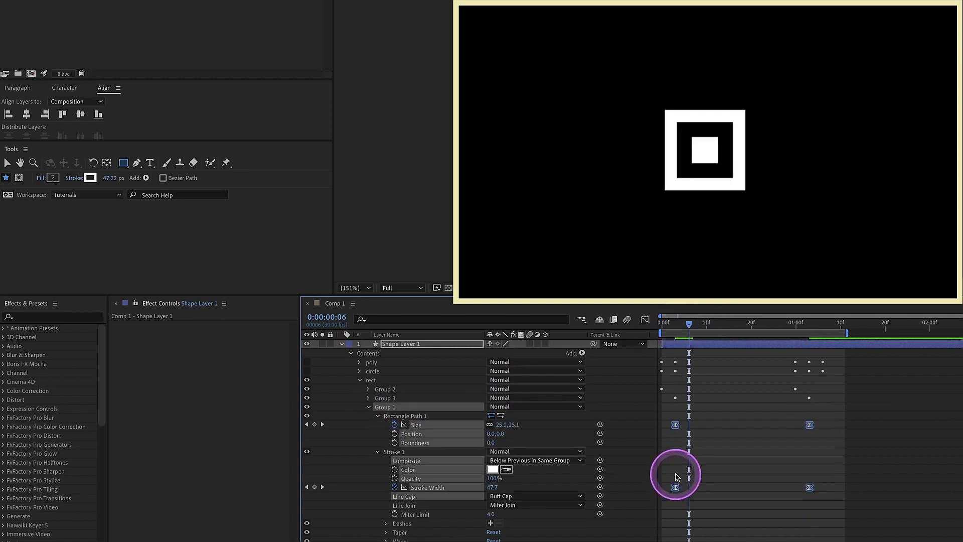
pyautogui.click(676, 425)
pyautogui.moveTo(675, 427); pyautogui.dragTo(689, 426)
pyautogui.click(825, 322)
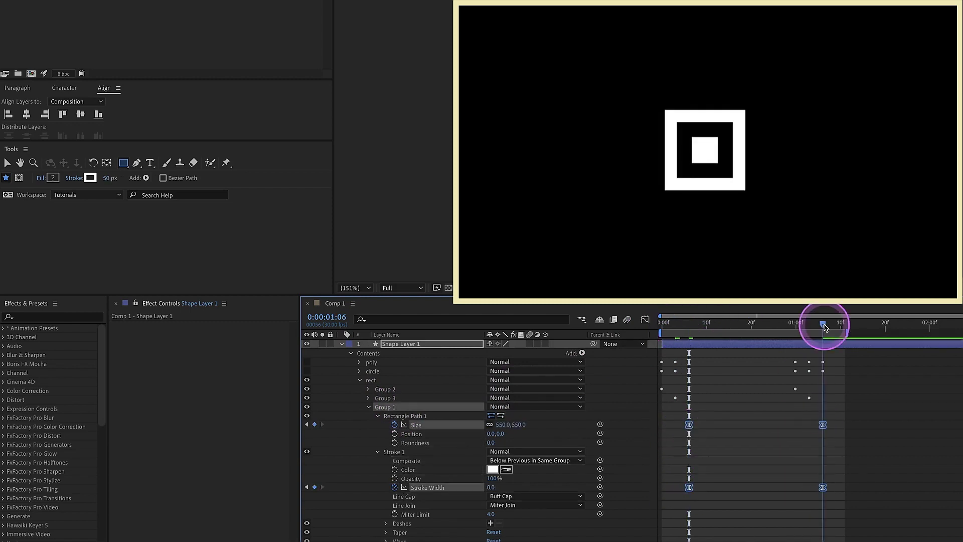
pyautogui.click(705, 409)
pyautogui.click(518, 426)
# Step: Set the third square's final size to 500 and rename the rect subgroups 01, 02 and 03
pyautogui.click(504, 422)
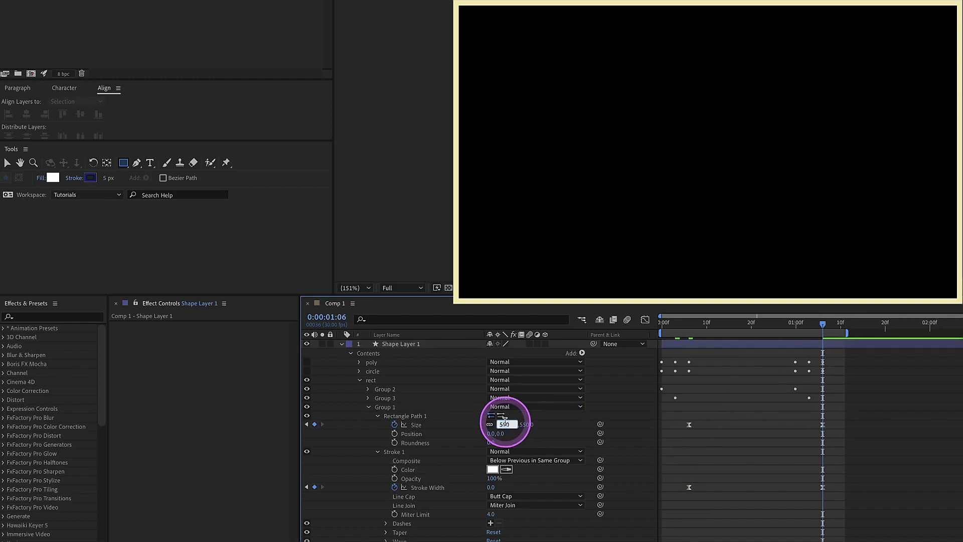
pyautogui.write('500')
pyautogui.press('Return')
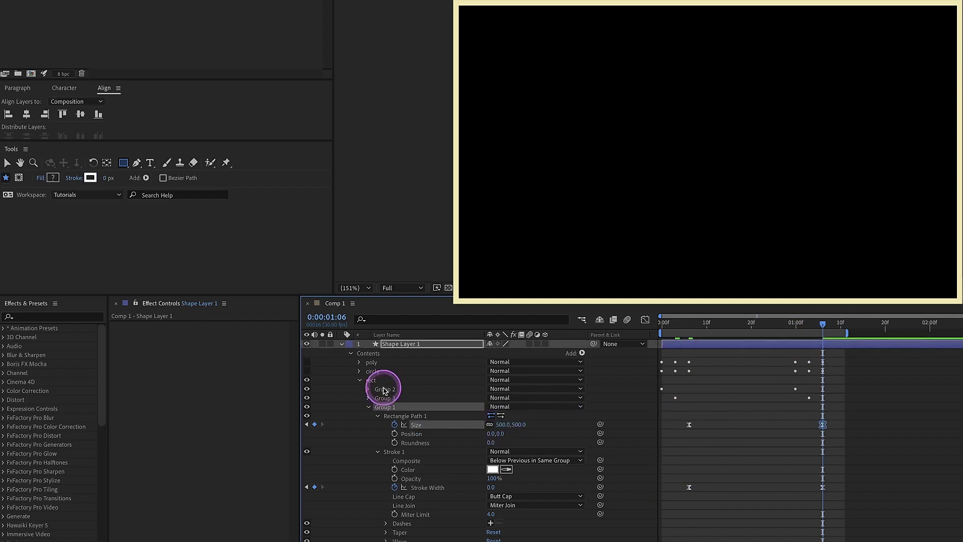
pyautogui.click(384, 389)
pyautogui.press('Return')
pyautogui.write('01')
pyautogui.press('Tab')
pyautogui.write('02')
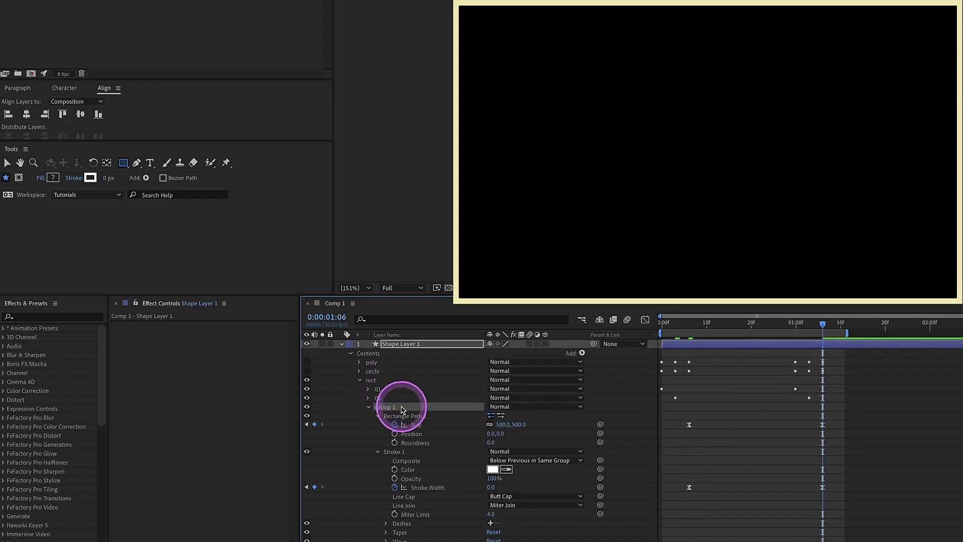
pyautogui.press('Tab')
pyautogui.write('03')
# Step: Rename the circle group's subgroups 01, 02 and 03
pyautogui.click(359, 383)
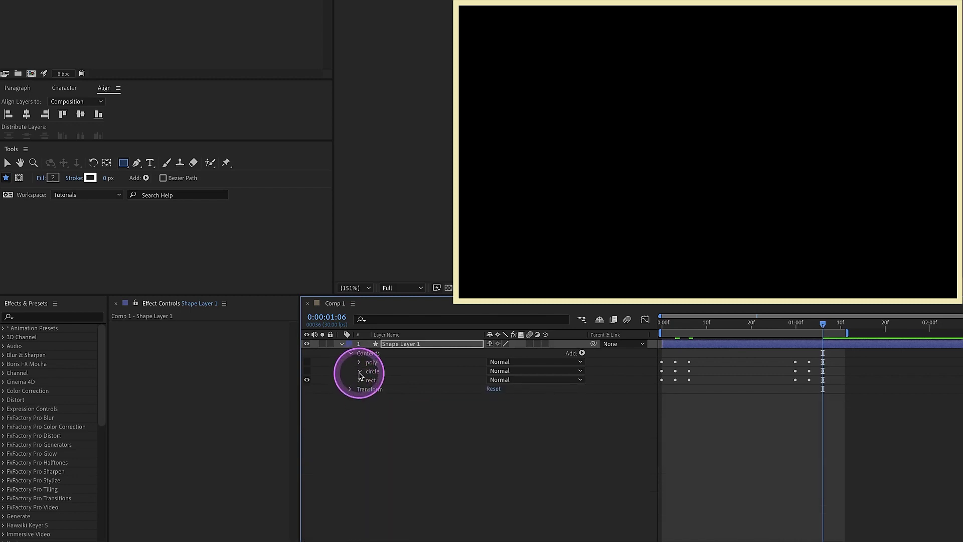
pyautogui.click(359, 372)
pyautogui.click(385, 377)
pyautogui.write('01')
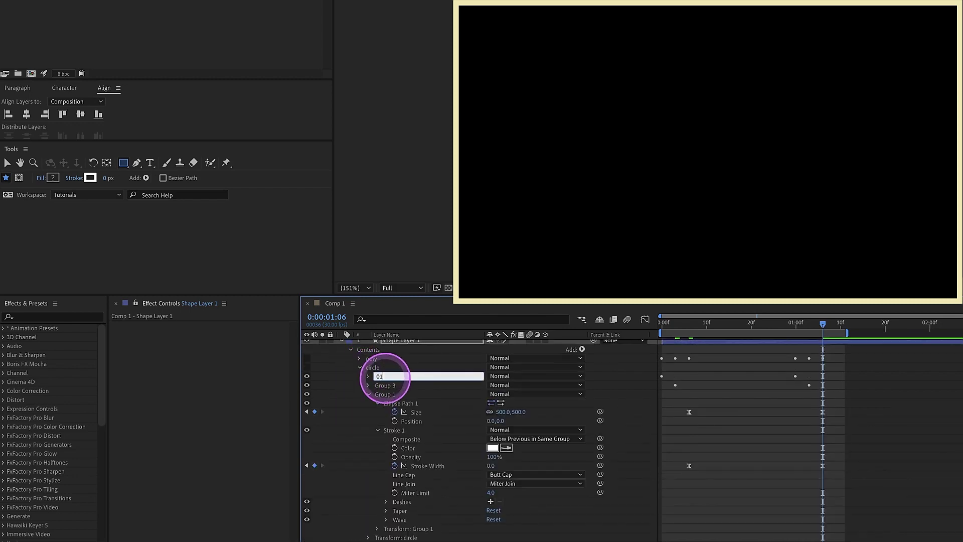
pyautogui.press('Tab')
pyautogui.write('0')
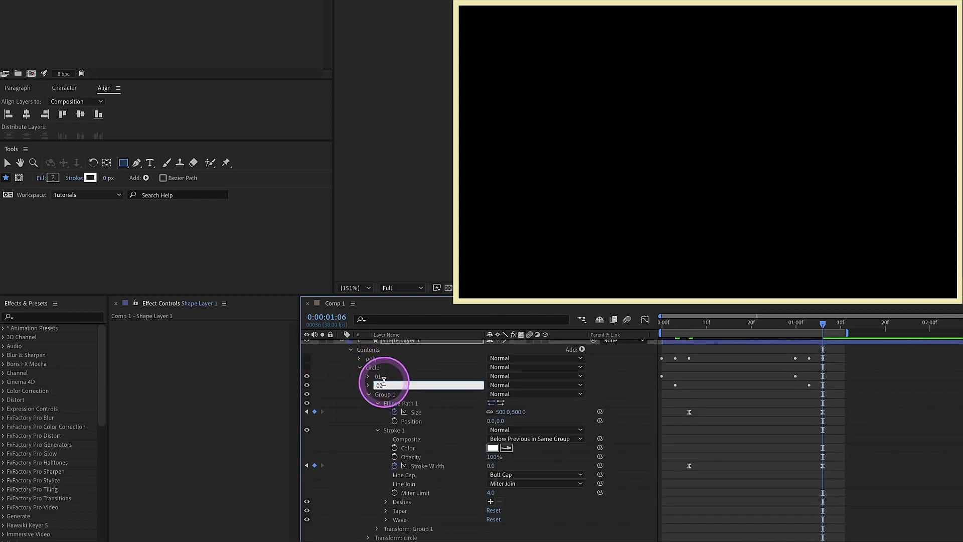
pyautogui.click(393, 396)
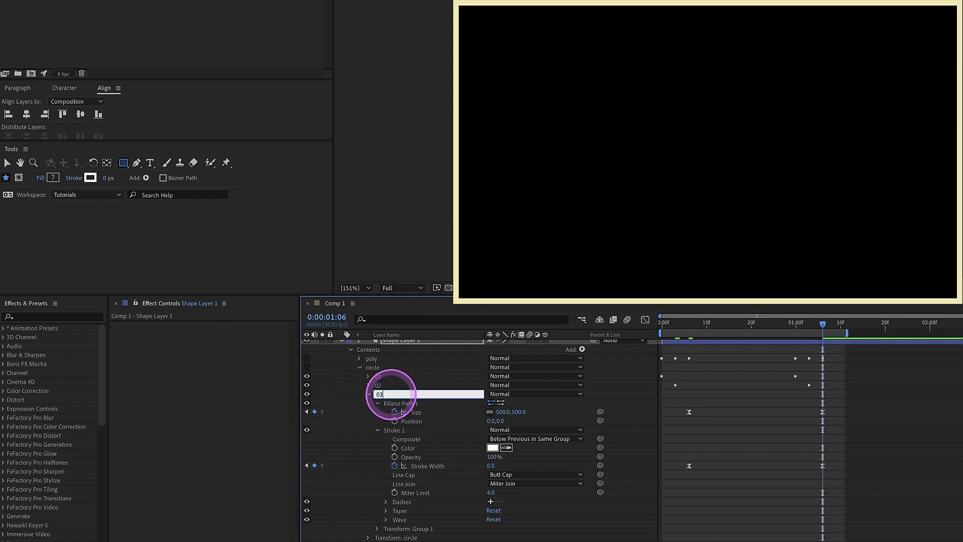
pyautogui.write('03')
pyautogui.press('Return')
# Step: Expand the poly and rect groups and turn the circle and poly groups' visibility back on
pyautogui.click(368, 395)
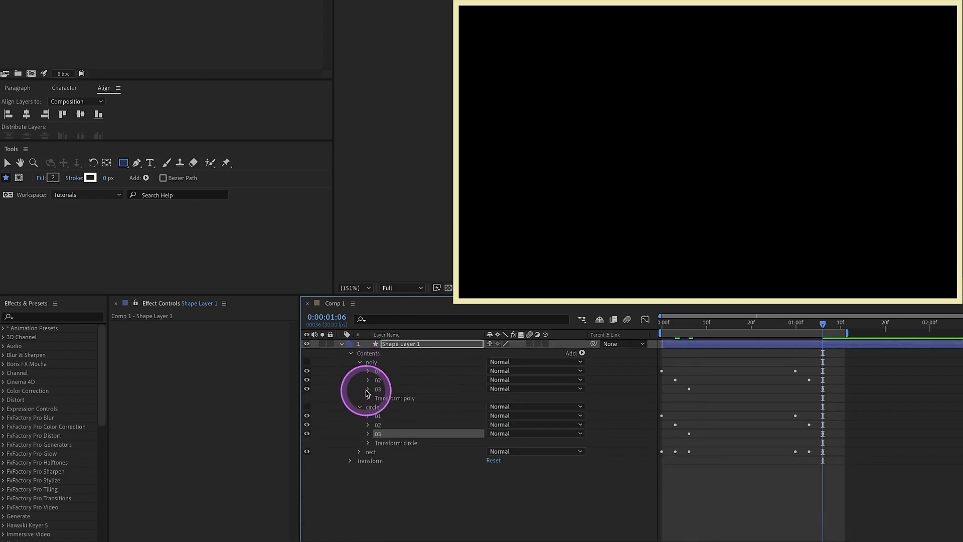
pyautogui.click(359, 451)
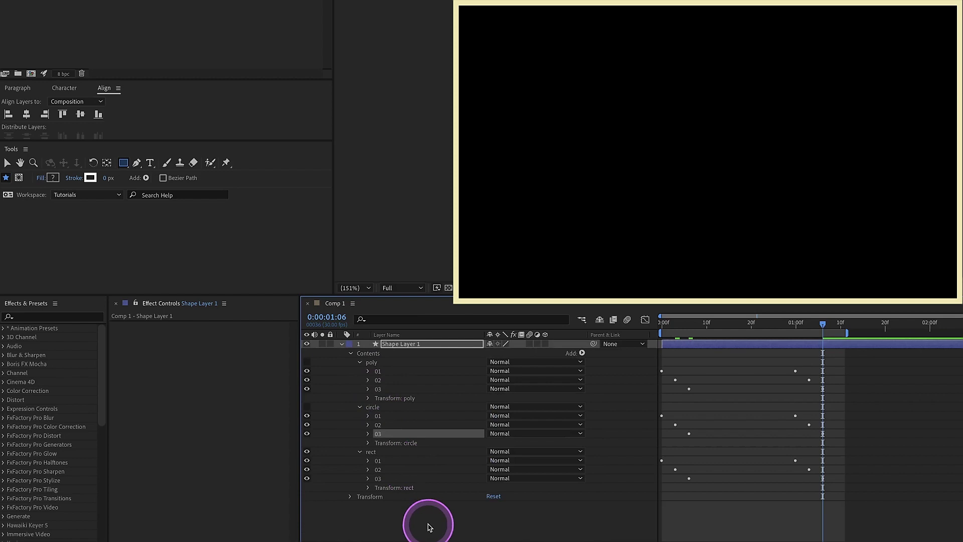
pyautogui.click(382, 410)
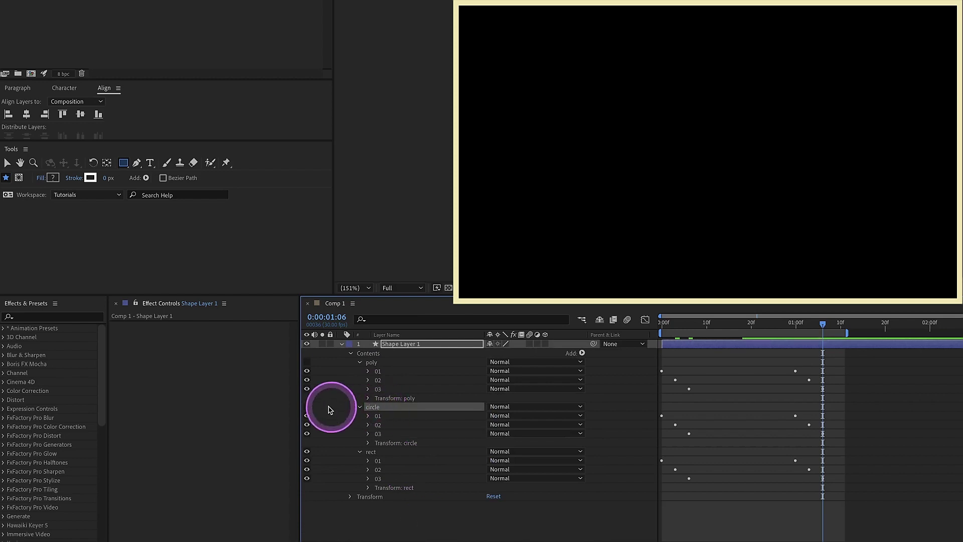
pyautogui.click(308, 406)
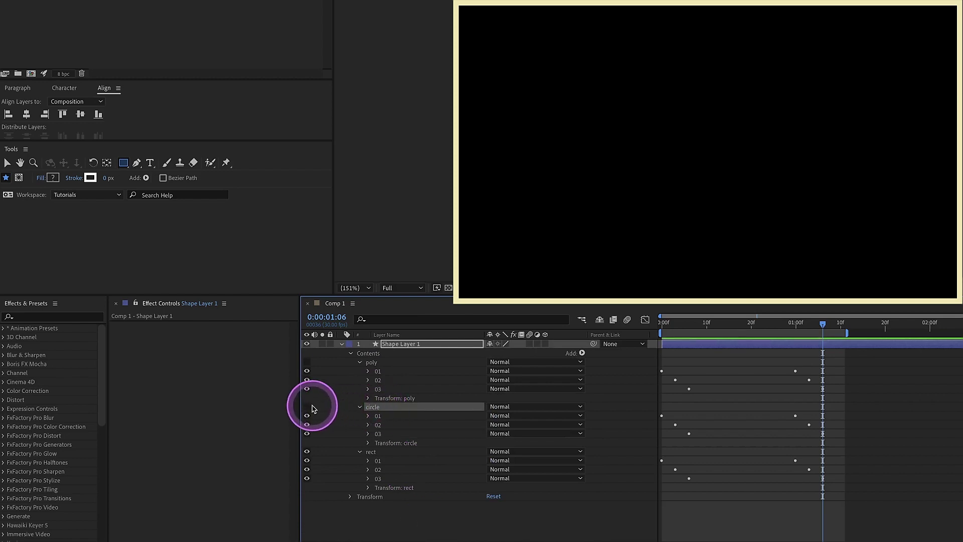
pyautogui.click(307, 361)
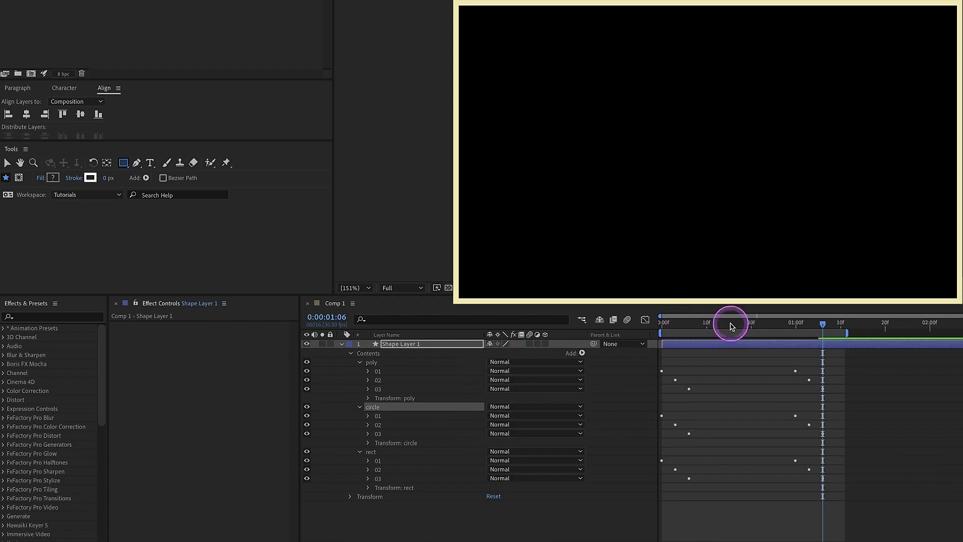
# Step: Apply a Color Control effect to the shape layer, name it Color 1, and duplicate it
pyautogui.moveTo(731, 326); pyautogui.dragTo(737, 327)
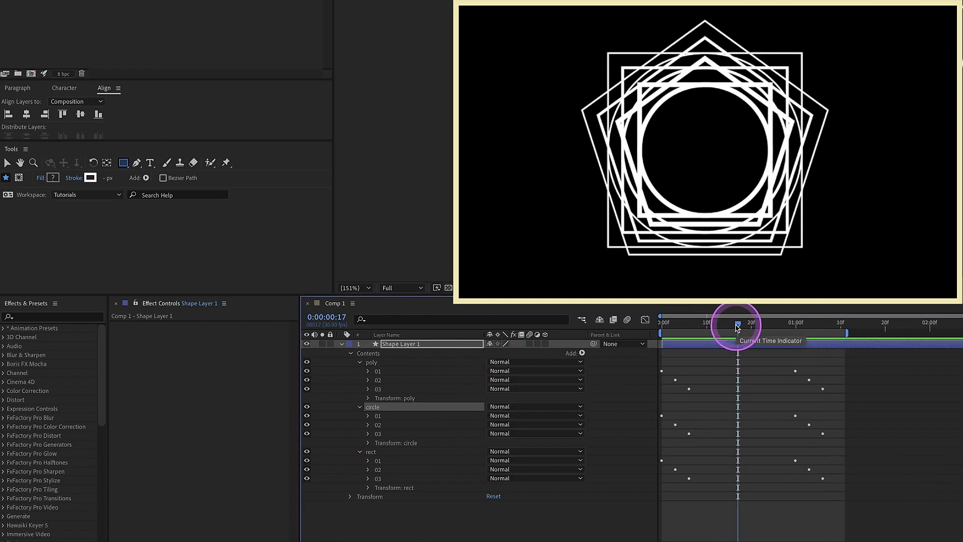
pyautogui.click(34, 314)
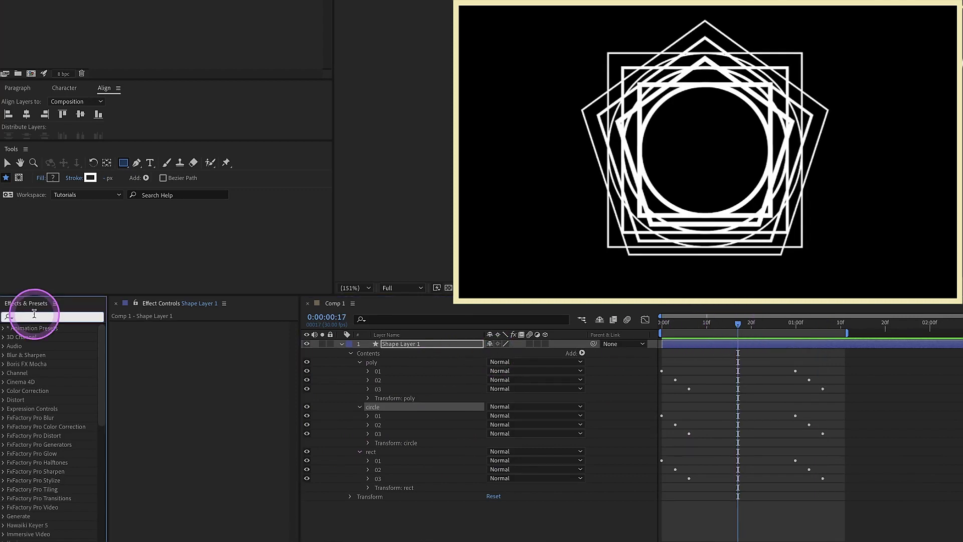
pyautogui.write('color cont')
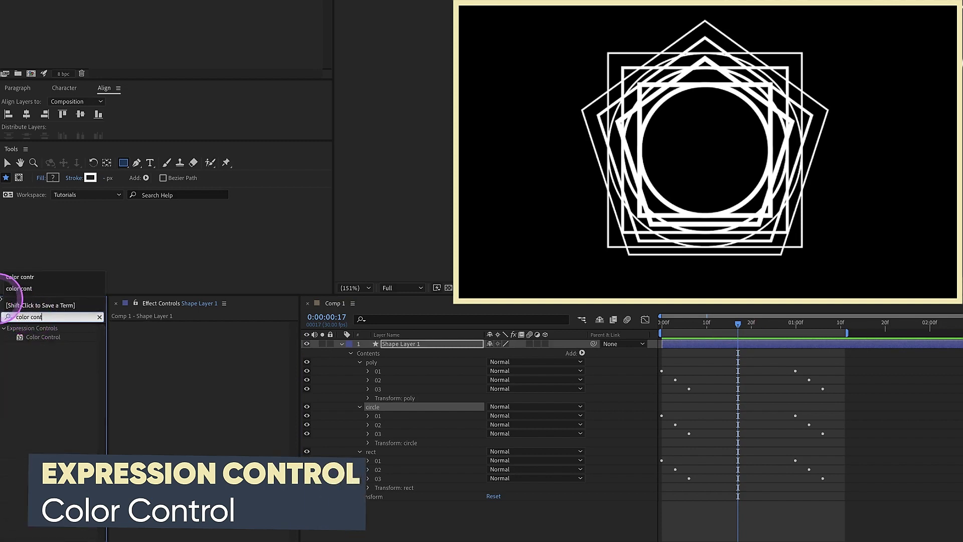
pyautogui.moveTo(48, 337); pyautogui.dragTo(165, 343)
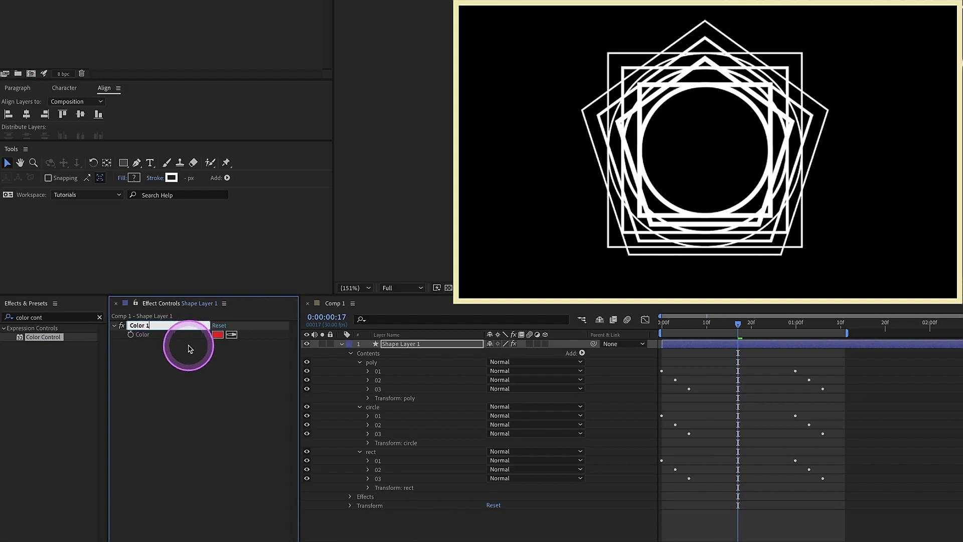
pyautogui.press('Return')
pyautogui.hotkey('ctrl', 'd')
pyautogui.hotkey('ctrl', 'd')
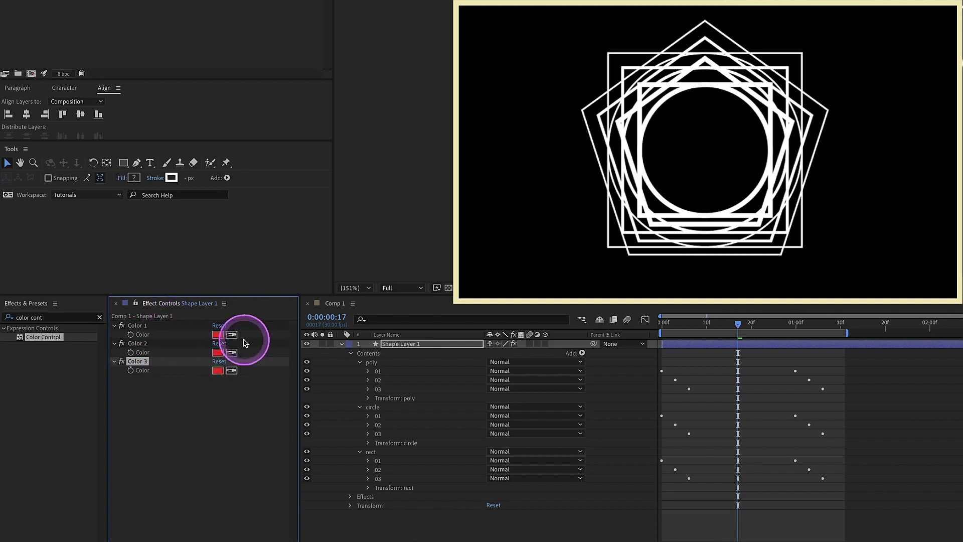
# Step: Set Color 1 to white, Color 2 to cyan and Color 3 to purple
pyautogui.click(217, 334)
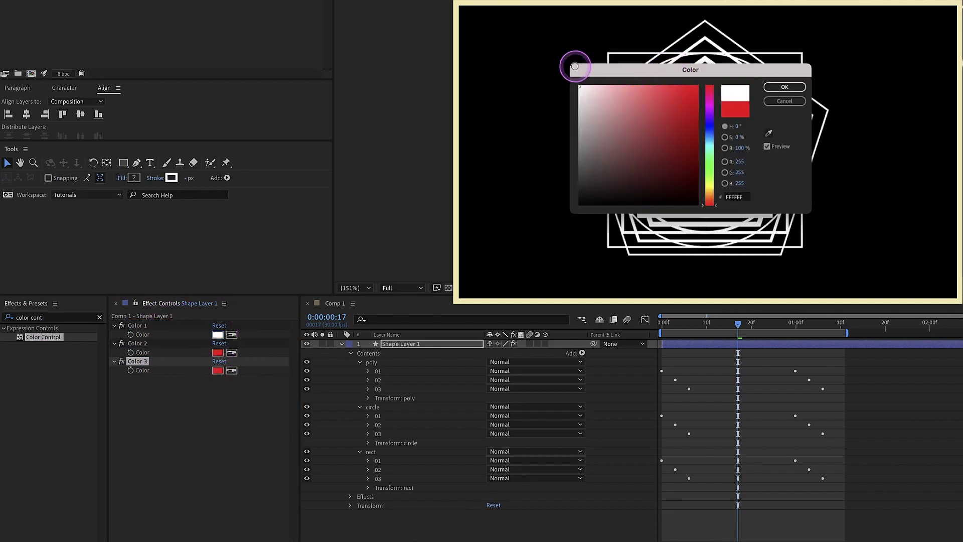
pyautogui.click(766, 87)
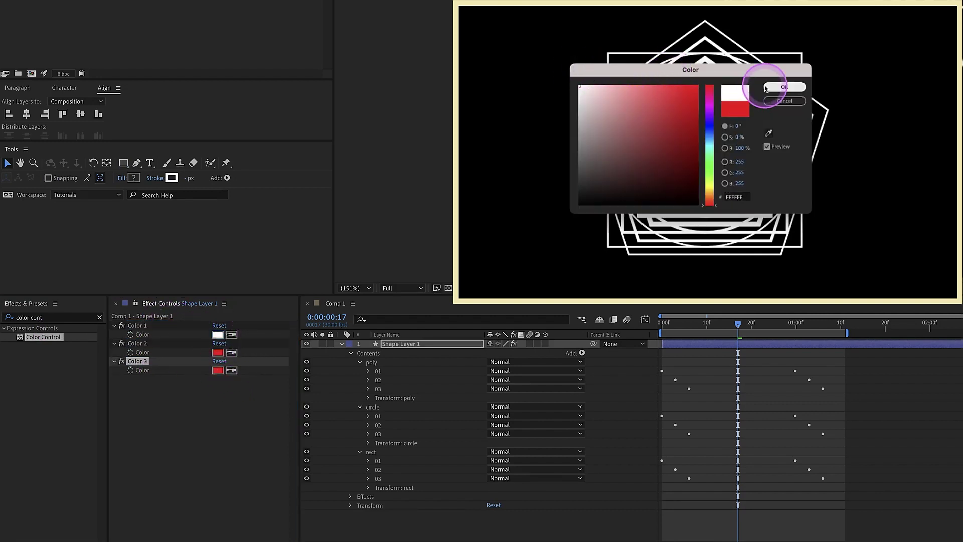
pyautogui.click(217, 352)
pyautogui.click(715, 152)
pyautogui.click(794, 91)
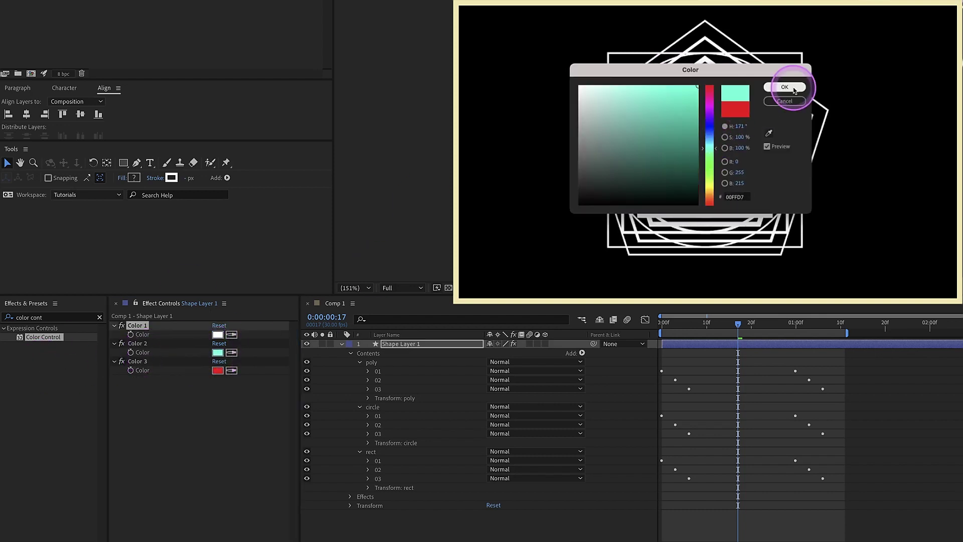
pyautogui.click(216, 371)
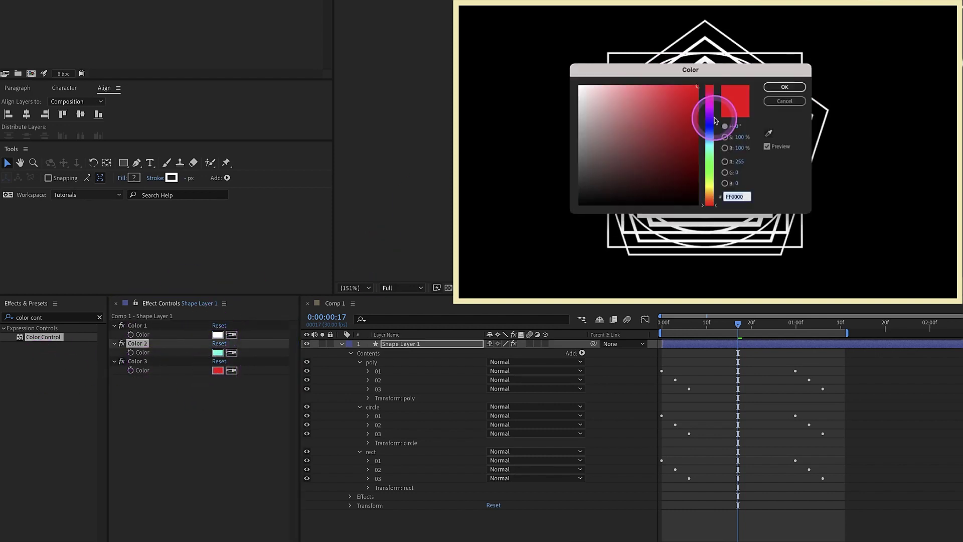
pyautogui.click(715, 121)
pyautogui.click(804, 87)
pyautogui.click(391, 318)
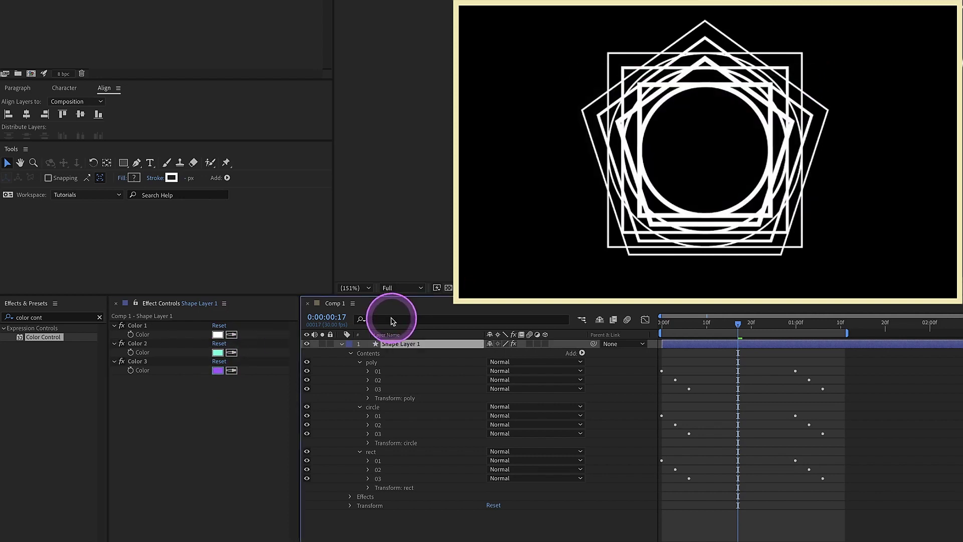
# Step: Filter the timeline for 'color' and link poly 01, 02, 03 stroke colours to Color 1, 2, 3
pyautogui.write('color')
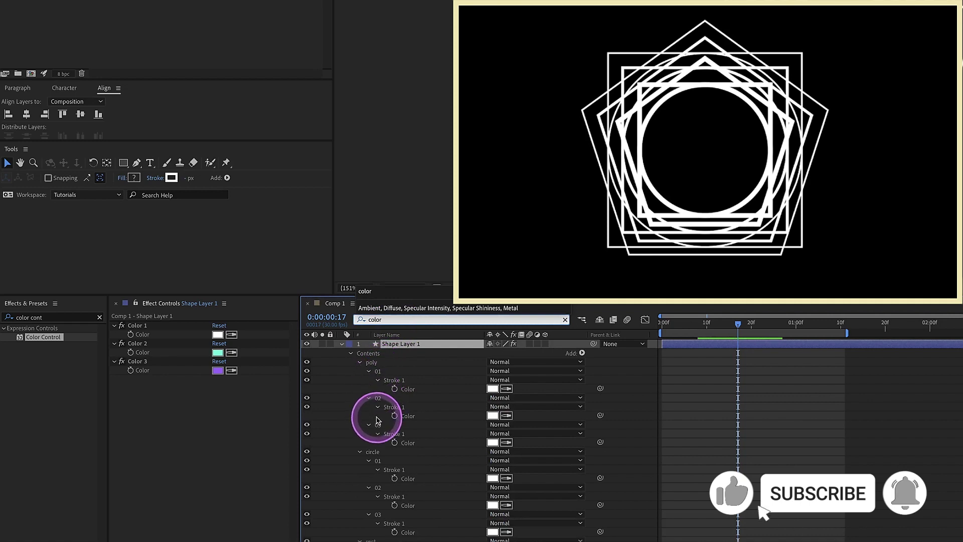
pyautogui.click(372, 387)
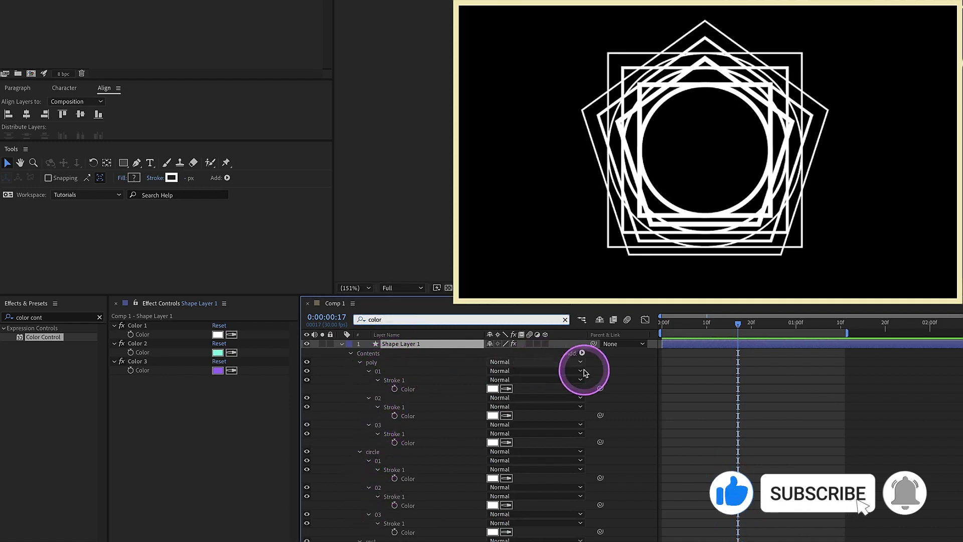
pyautogui.moveTo(600, 388); pyautogui.dragTo(142, 334)
pyautogui.moveTo(599, 415); pyautogui.dragTo(143, 352)
pyautogui.moveTo(594, 444)
pyautogui.mouseDown()
pyautogui.moveTo(180, 366)
pyautogui.moveTo(189, 363)
pyautogui.mouseUp()
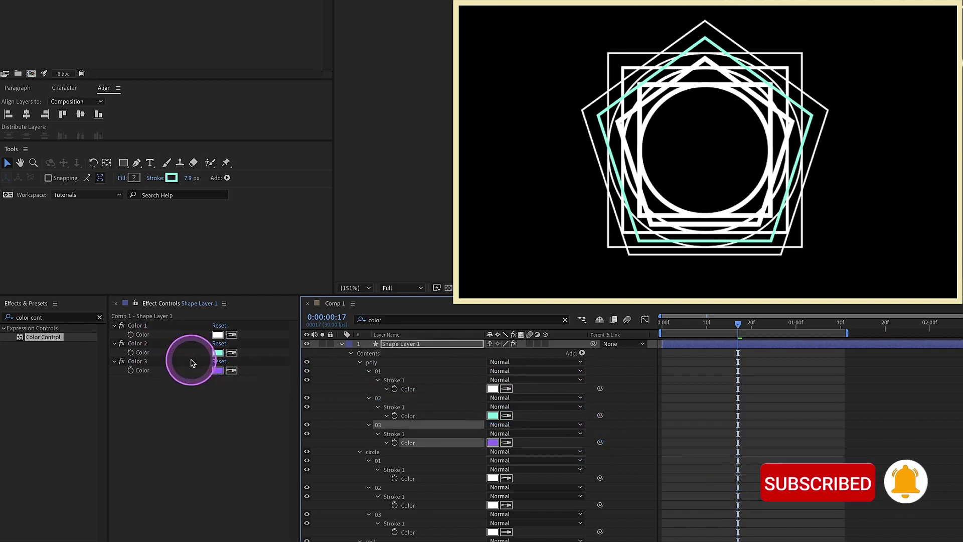
pyautogui.click(358, 362)
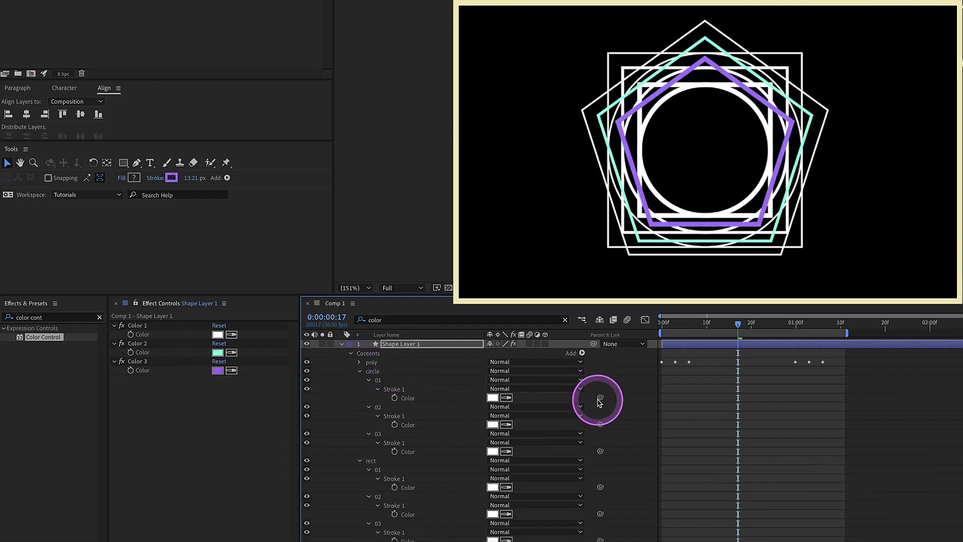
# Step: Link circle 01, 02 and 03 stroke colours to Color 1, 2 and 3
pyautogui.moveTo(600, 396)
pyautogui.mouseDown()
pyautogui.moveTo(143, 354)
pyautogui.moveTo(144, 333)
pyautogui.mouseUp()
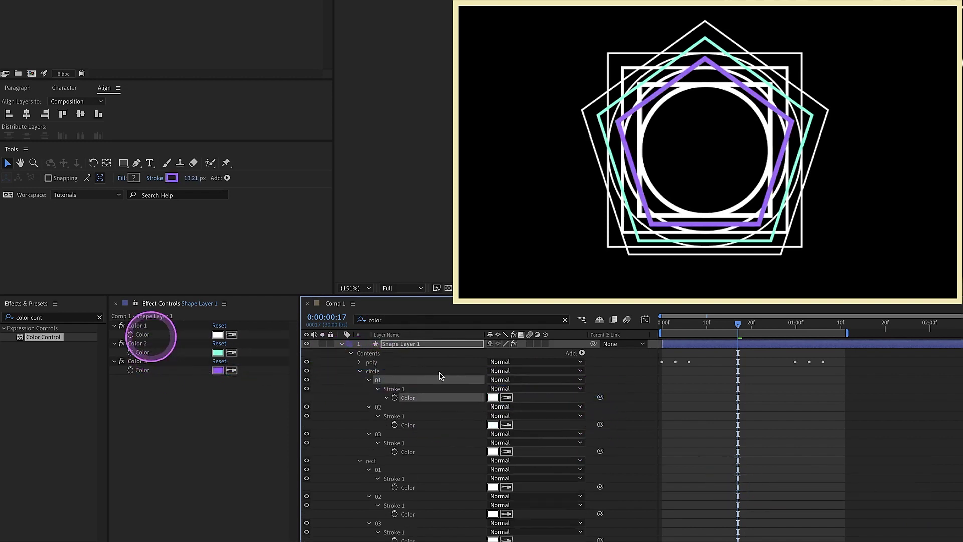
pyautogui.moveTo(600, 424); pyautogui.dragTo(171, 354)
pyautogui.moveTo(600, 450); pyautogui.dragTo(151, 370)
pyautogui.click(358, 381)
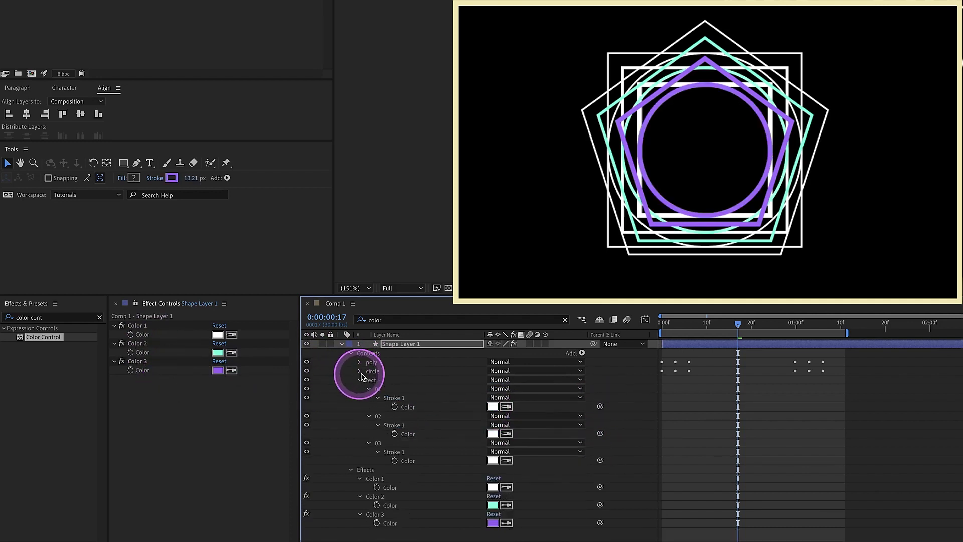
# Step: Link rect 01, 02 and 03 stroke colours to Color 1, 2 and 3
pyautogui.moveTo(600, 406)
pyautogui.mouseDown()
pyautogui.moveTo(153, 344)
pyautogui.moveTo(151, 333)
pyautogui.mouseUp()
pyautogui.moveTo(599, 433); pyautogui.dragTo(151, 351)
pyautogui.moveTo(600, 459); pyautogui.dragTo(150, 370)
pyautogui.click(359, 380)
# Step: Apply a Checkbox Control named poly, then duplicate it twice as circle and rect
pyautogui.click(350, 391)
pyautogui.tripleClick(47, 317)
pyautogui.write('checkbox')
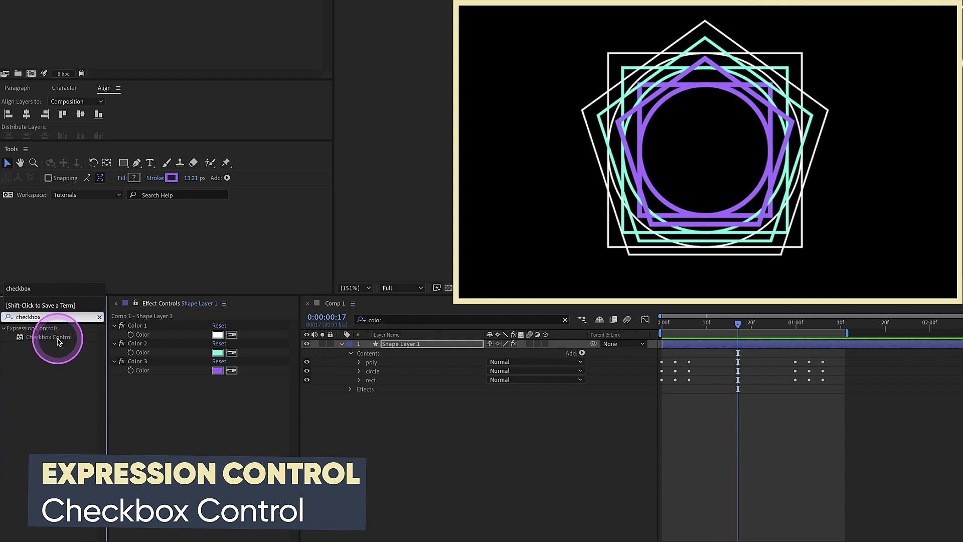
pyautogui.doubleClick(59, 341)
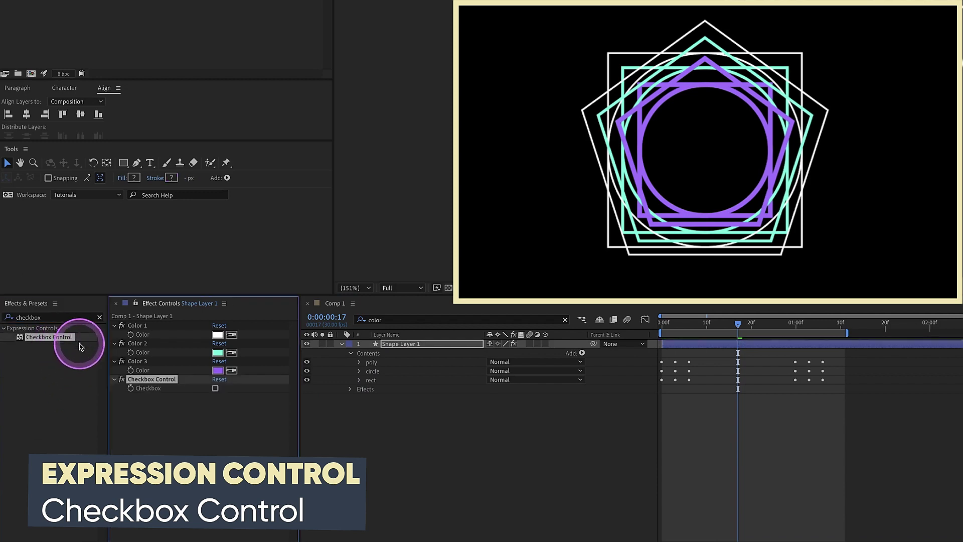
pyautogui.press('Return')
pyautogui.write('p')
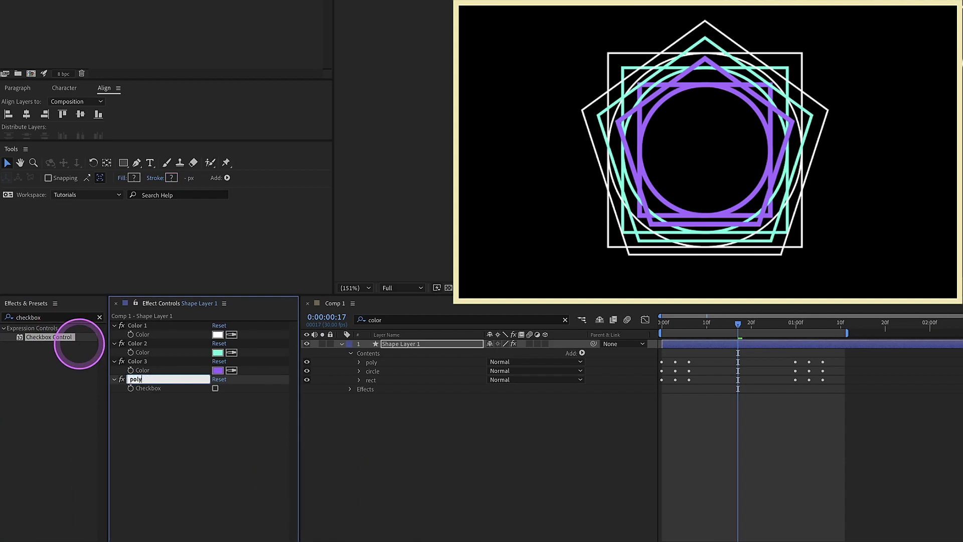
pyautogui.write('oly')
pyautogui.press('Return')
pyautogui.hotkey('ctrl', 'd')
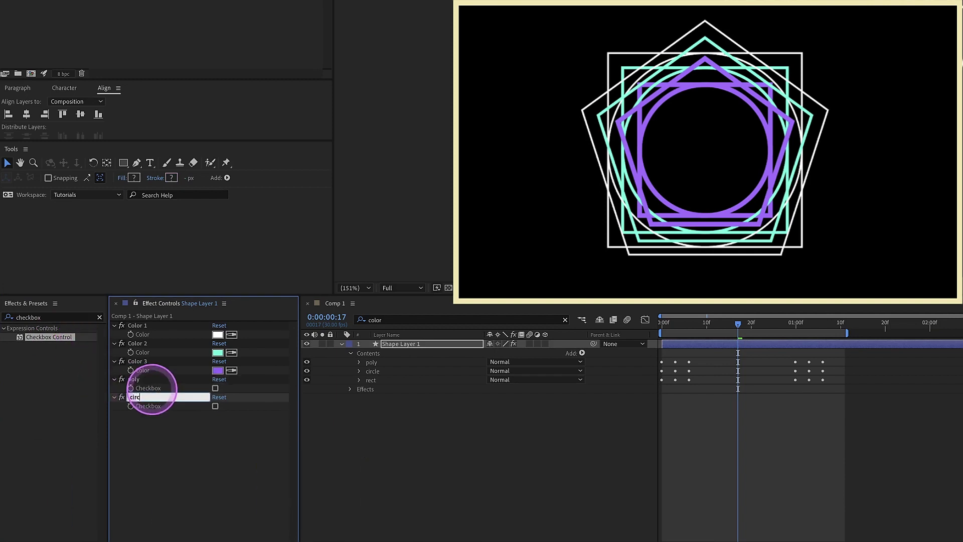
pyautogui.press('Return')
pyautogui.hotkey('ctrl', 'd')
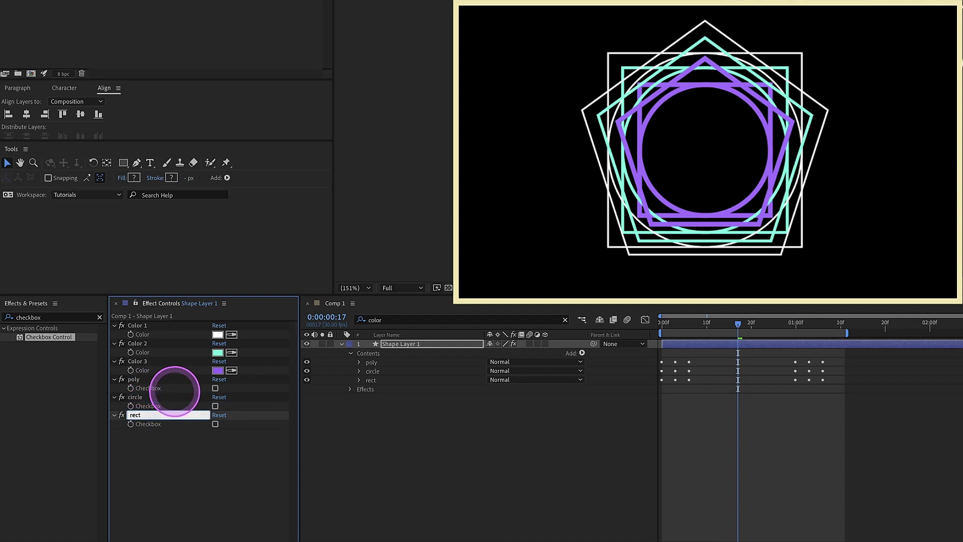
pyautogui.click(391, 321)
# Step: Filter the timeline to 'opacity', collapse the nine subgroups, and pick-whip poly opacity to the poly checkbox
pyautogui.press('BackSpace')
pyautogui.press('BackSpace')
pyautogui.press('BackSpace')
pyautogui.press('BackSpace')
pyautogui.press('BackSpace')
pyautogui.write('opacity')
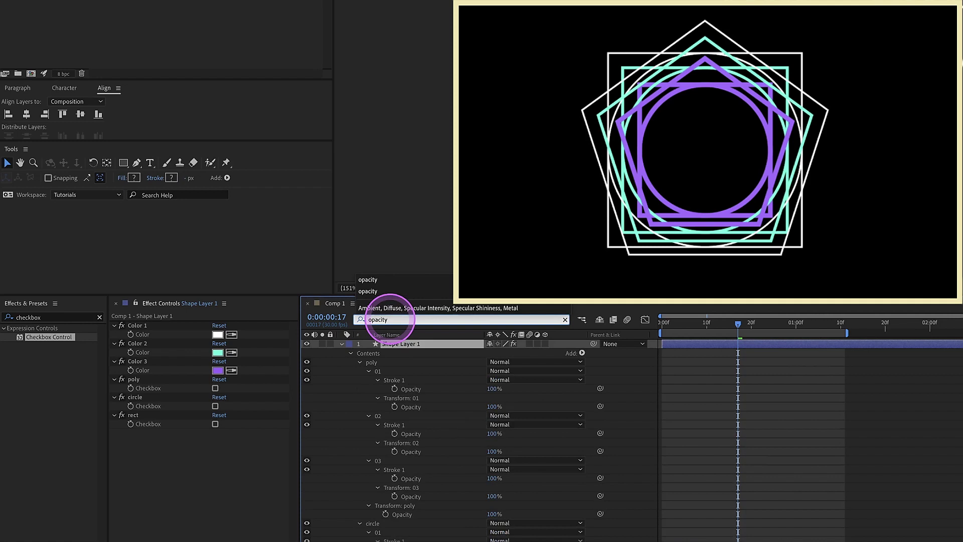
pyautogui.click(369, 370)
pyautogui.click(368, 380)
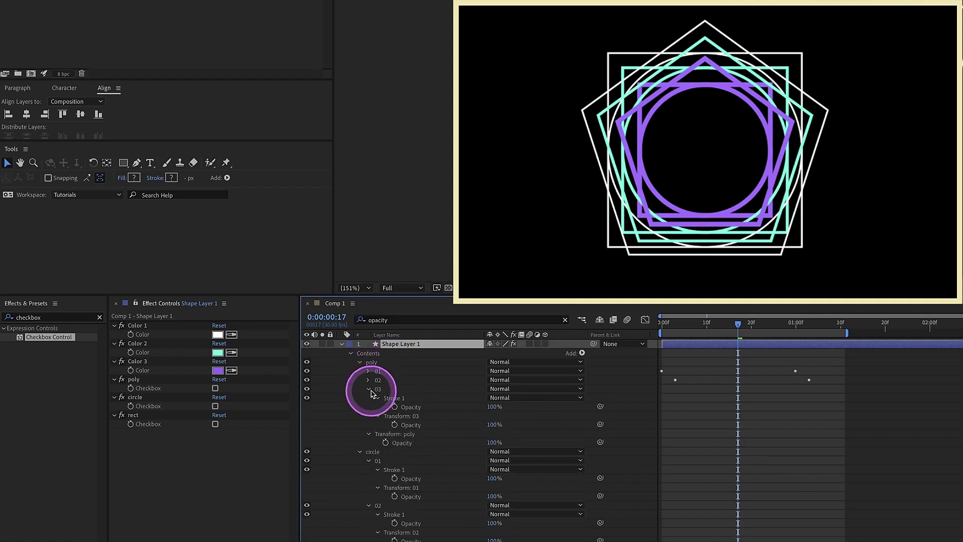
pyautogui.click(368, 389)
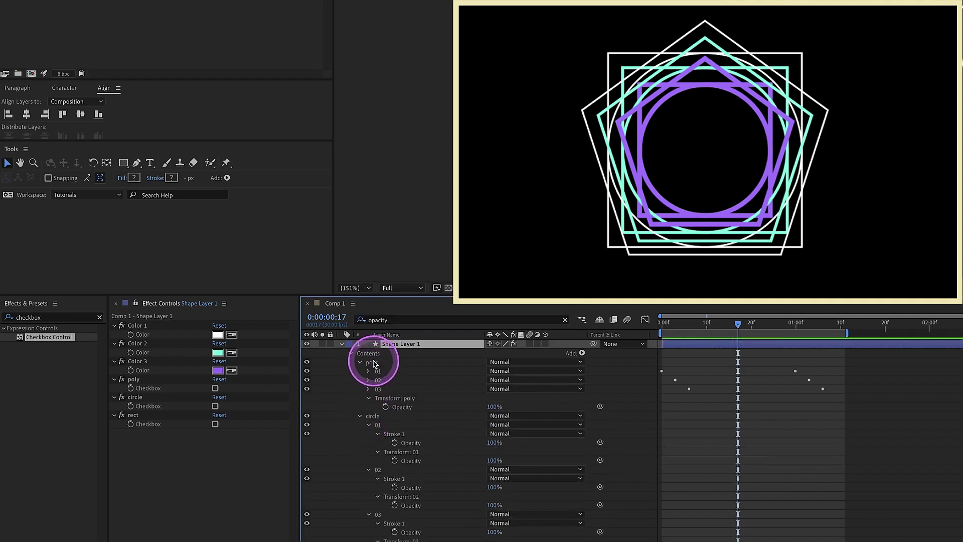
pyautogui.click(368, 425)
pyautogui.click(368, 433)
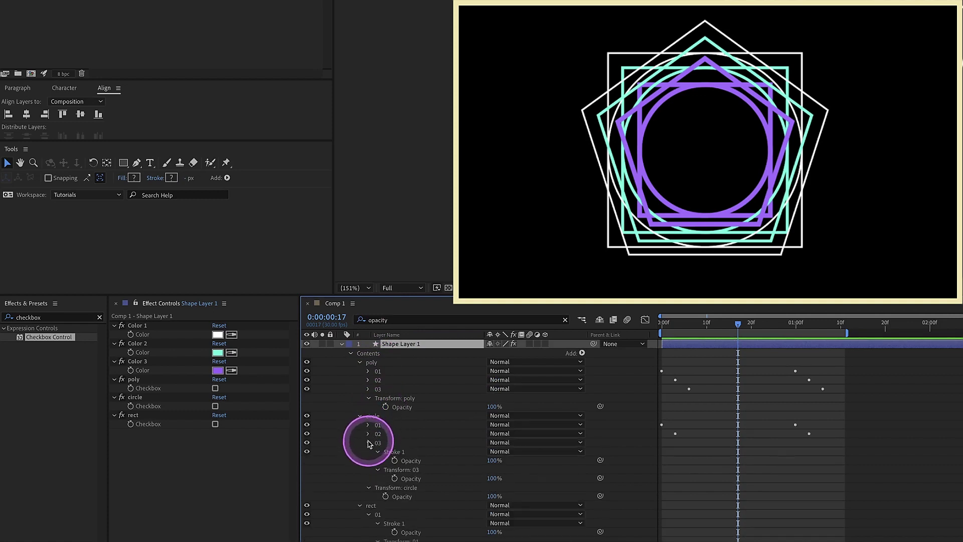
pyautogui.click(369, 442)
pyautogui.click(369, 478)
pyautogui.click(368, 487)
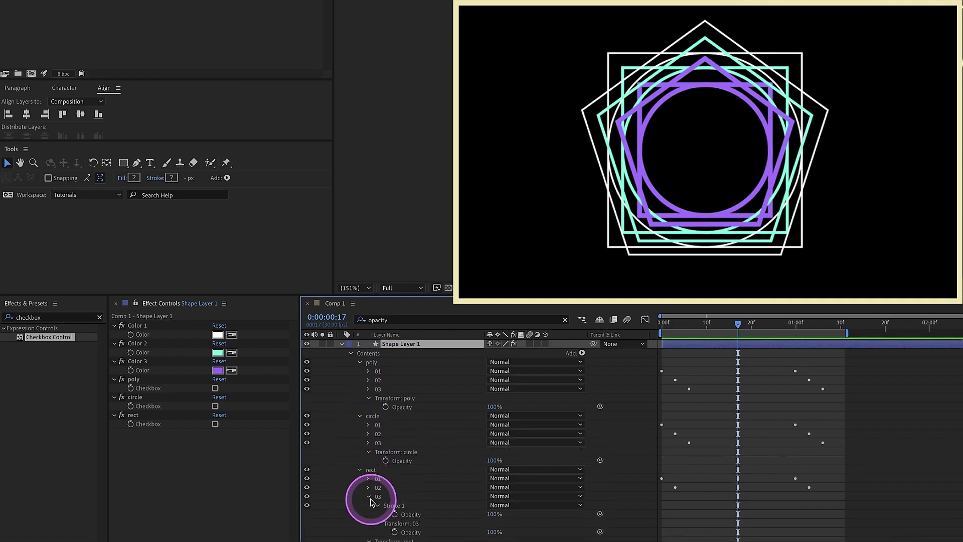
pyautogui.click(369, 496)
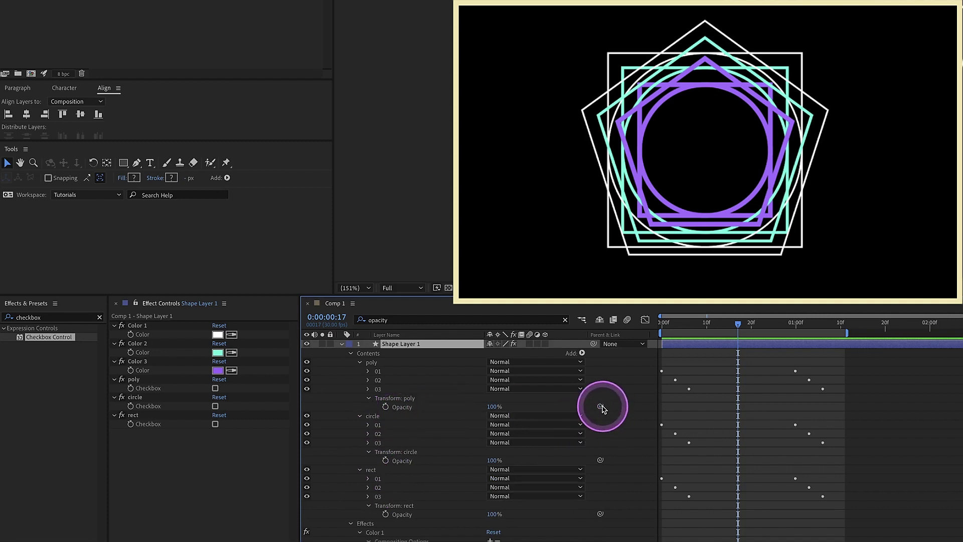
pyautogui.moveTo(601, 406); pyautogui.dragTo(153, 392)
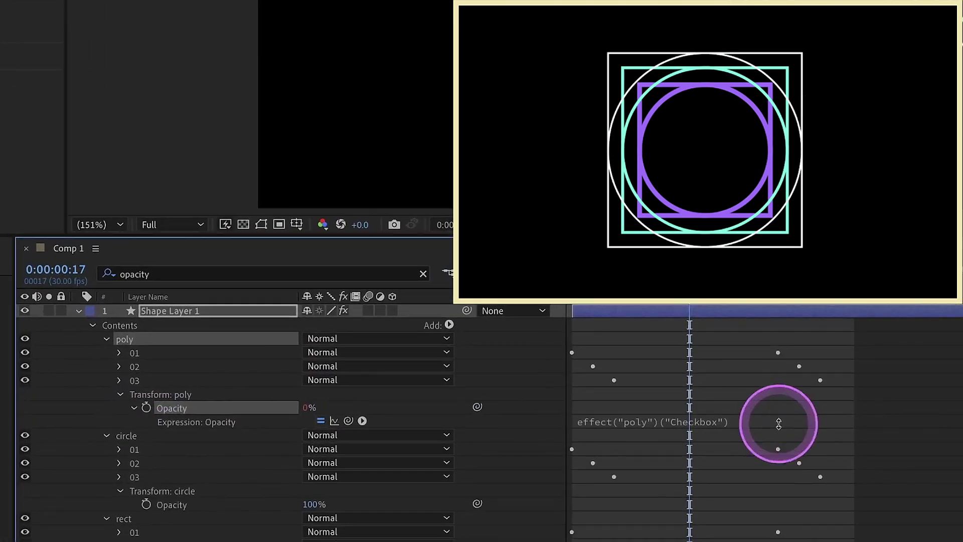
# Step: Append *100 to the poly opacity expression and test the poly checkbox on and off
pyautogui.click(800, 420)
pyautogui.write('*100')
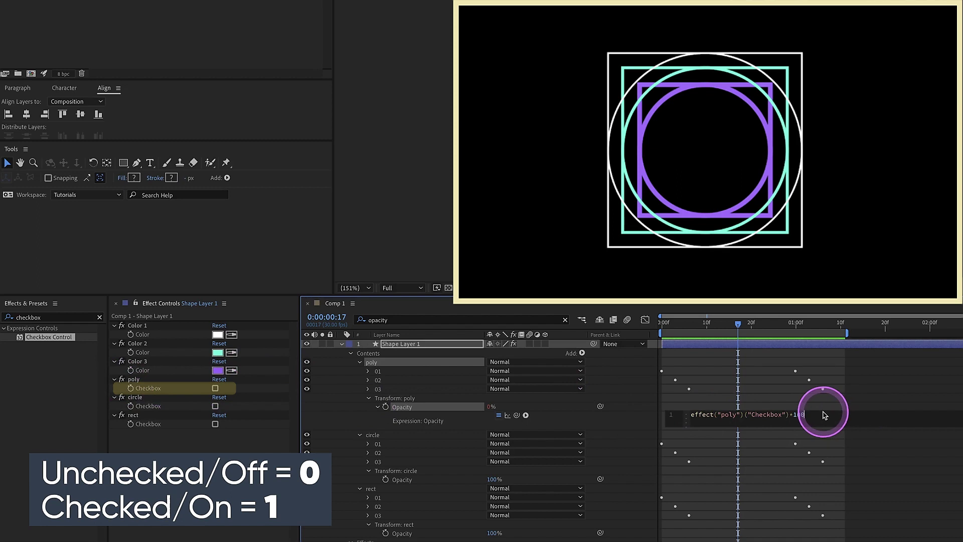
pyautogui.click(215, 390)
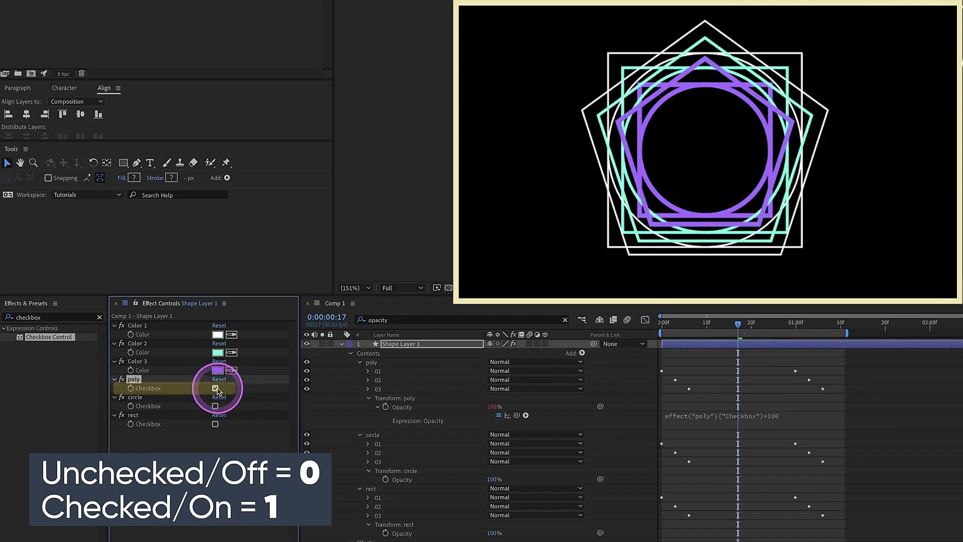
pyautogui.click(215, 388)
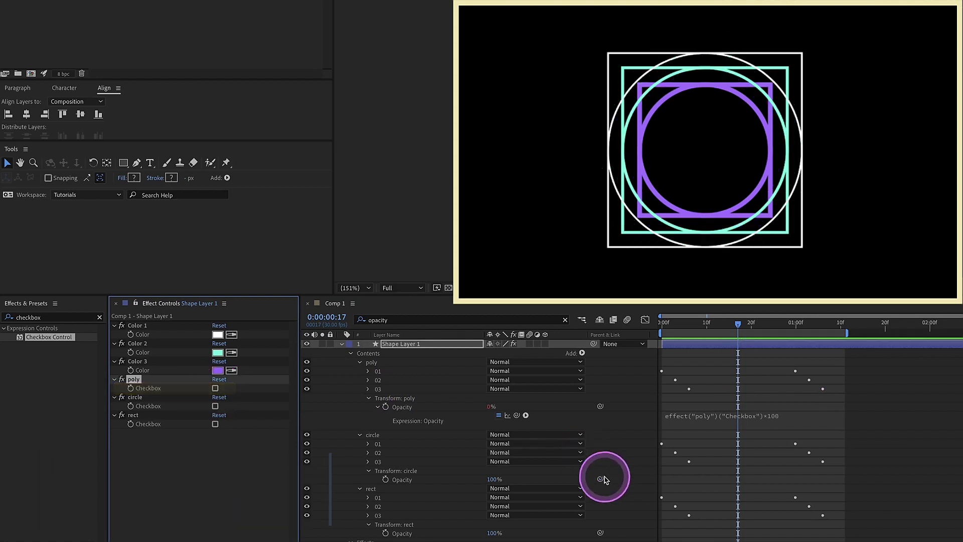
# Step: Link circle and rect opacity to their own checkboxes, appending *100 to each expression
pyautogui.moveTo(602, 480); pyautogui.dragTo(155, 407)
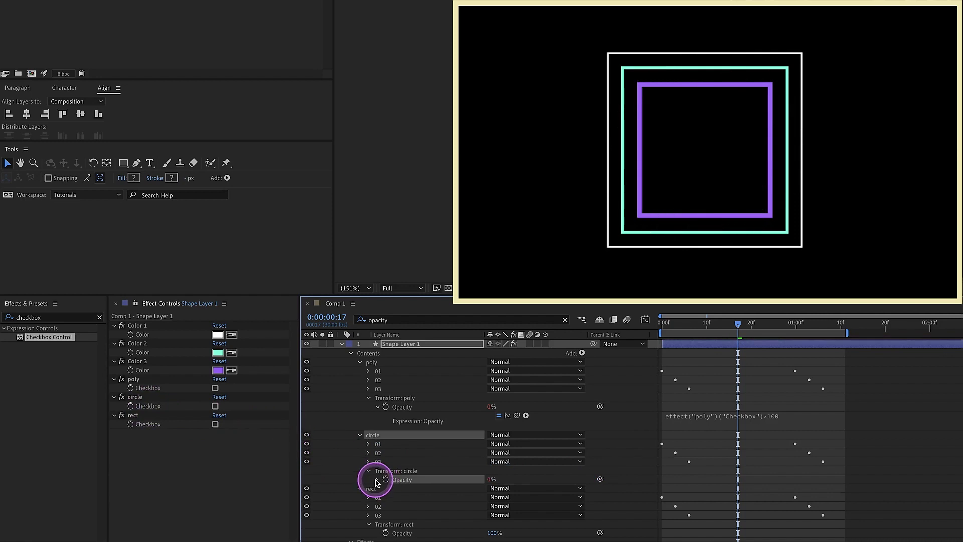
pyautogui.click(823, 484)
pyautogui.write('*1')
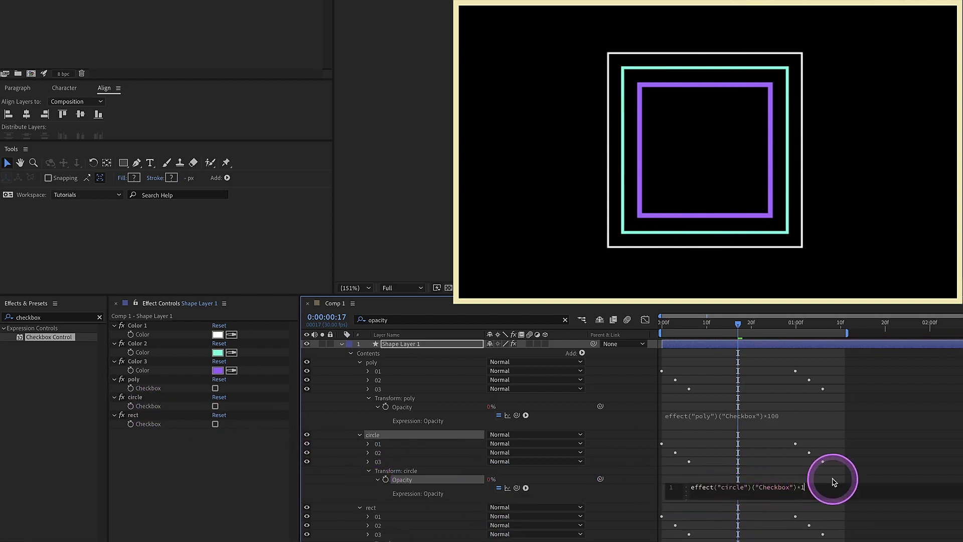
pyautogui.write('00')
pyautogui.click(352, 362)
pyautogui.click(359, 370)
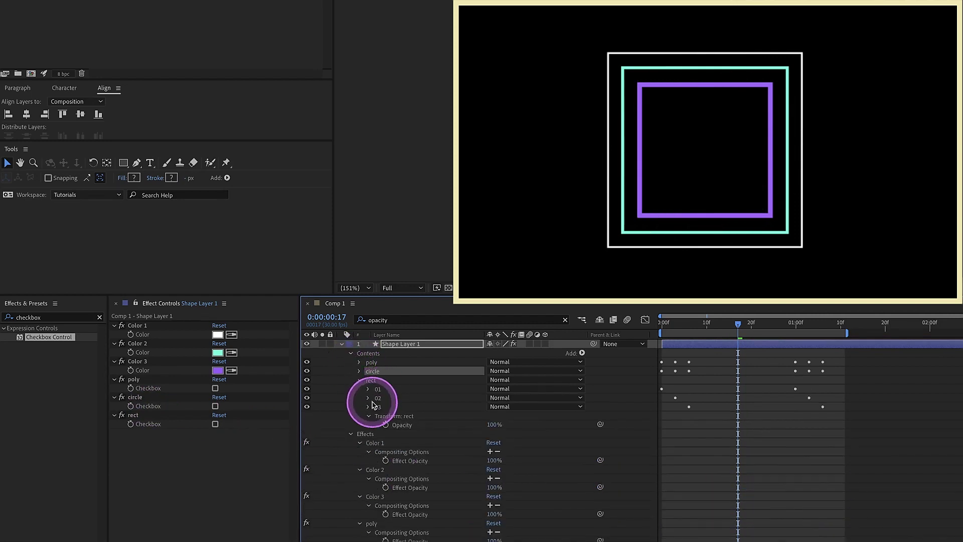
pyautogui.moveTo(599, 423); pyautogui.dragTo(170, 428)
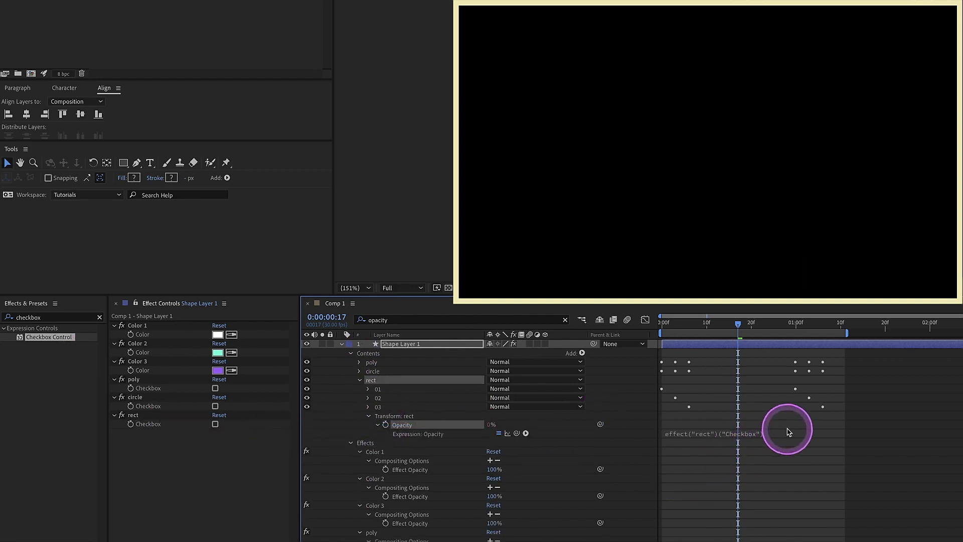
pyautogui.click(789, 431)
pyautogui.click(616, 410)
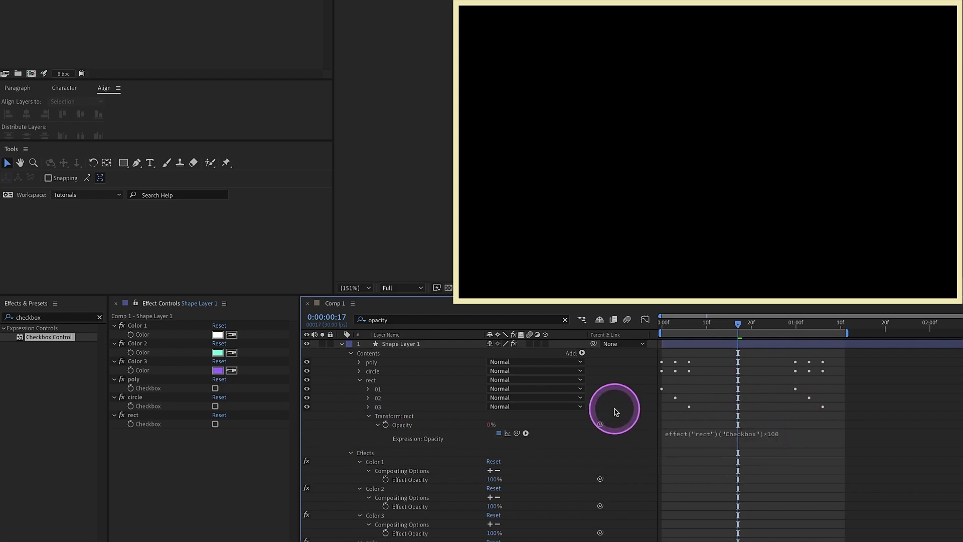
# Step: Toggle the poly, circle and rect checkboxes on and off in turn to test each group's visibility
pyautogui.click(215, 388)
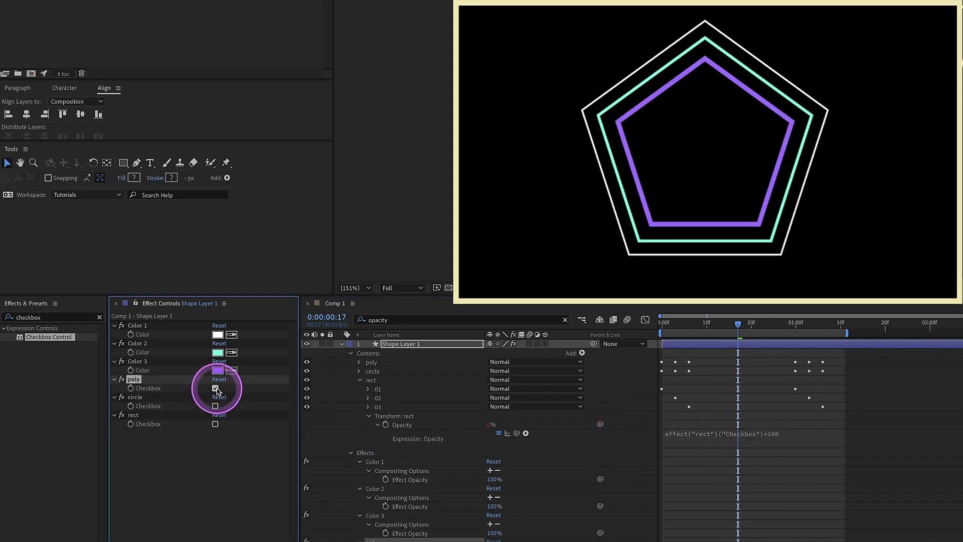
pyautogui.click(216, 388)
pyautogui.click(215, 406)
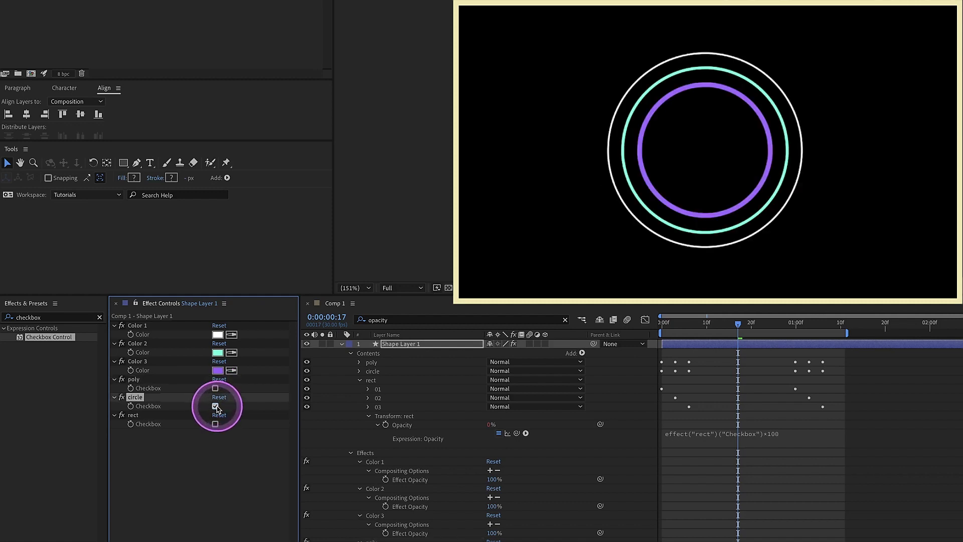
pyautogui.click(215, 406)
pyautogui.click(216, 424)
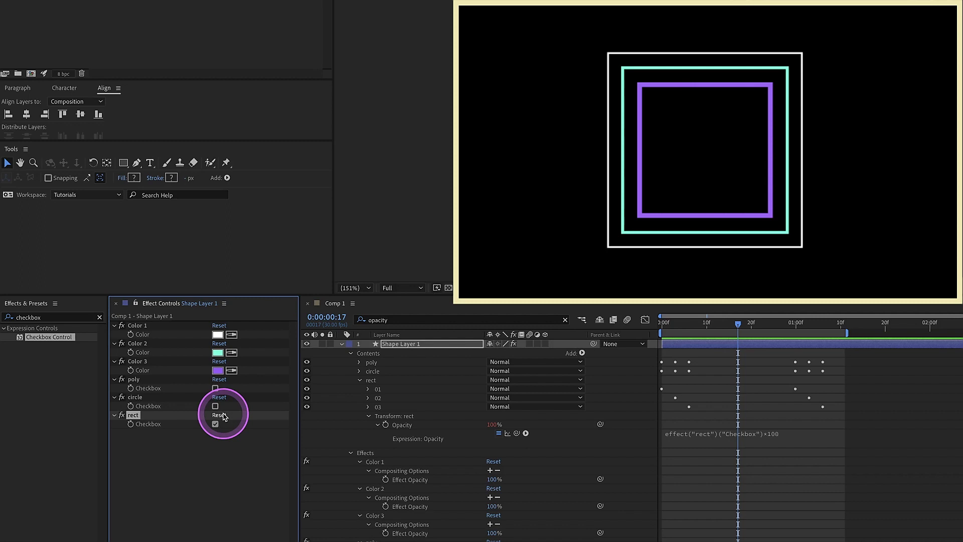
pyautogui.click(216, 424)
# Step: Switch the poly checkbox on and tidy the timeline to show the poly group's contents
pyautogui.click(215, 388)
pyautogui.click(359, 379)
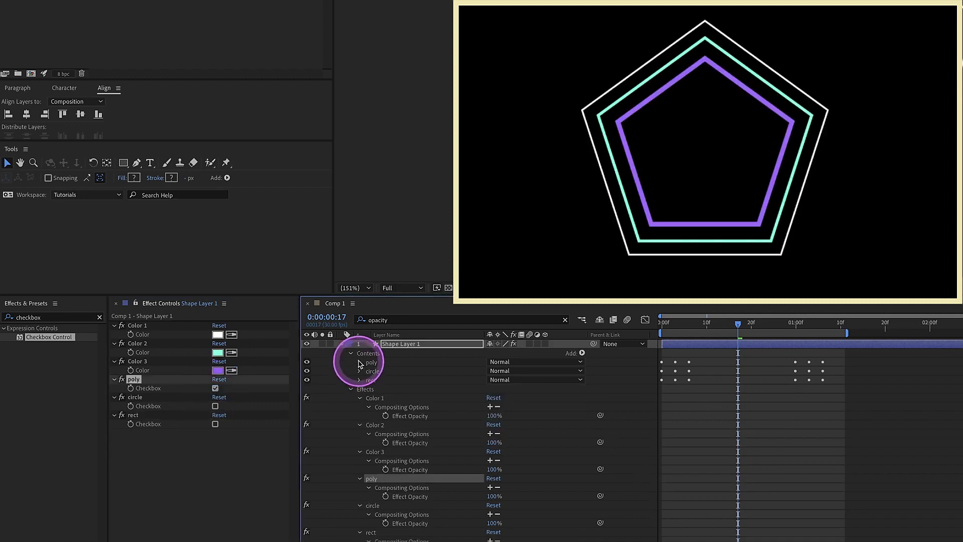
pyautogui.click(359, 362)
pyautogui.click(350, 506)
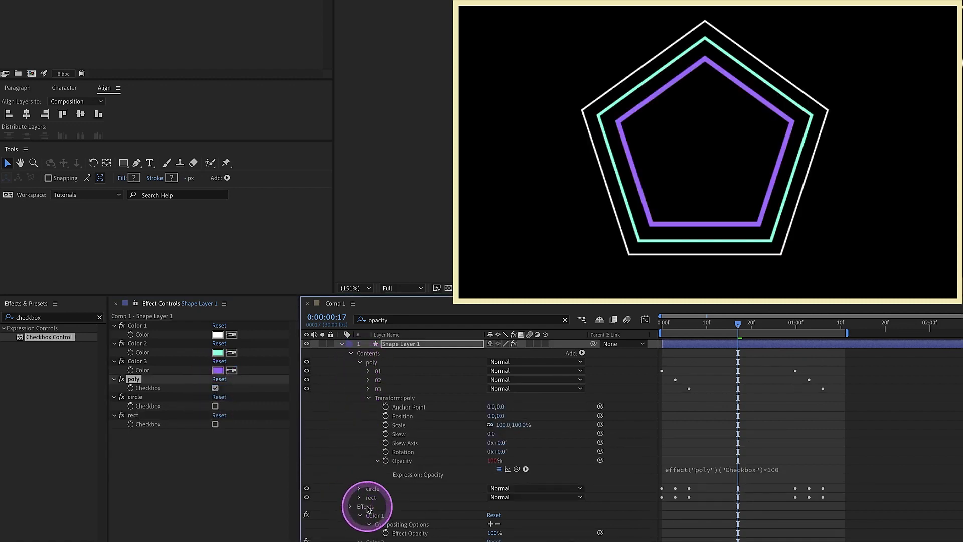
# Step: Search the effects for 'slider' and add a Slider Control to the shape layer
pyautogui.click(50, 326)
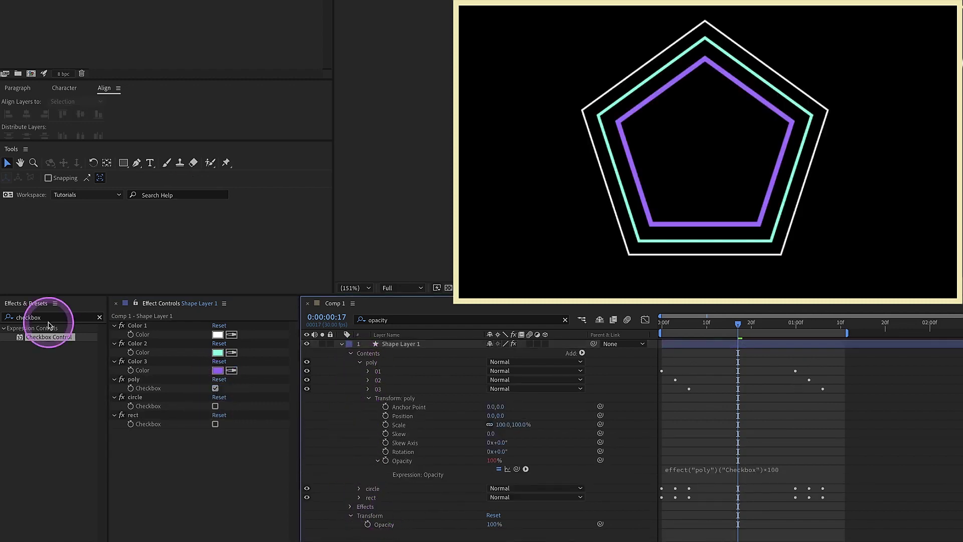
pyautogui.click(46, 320)
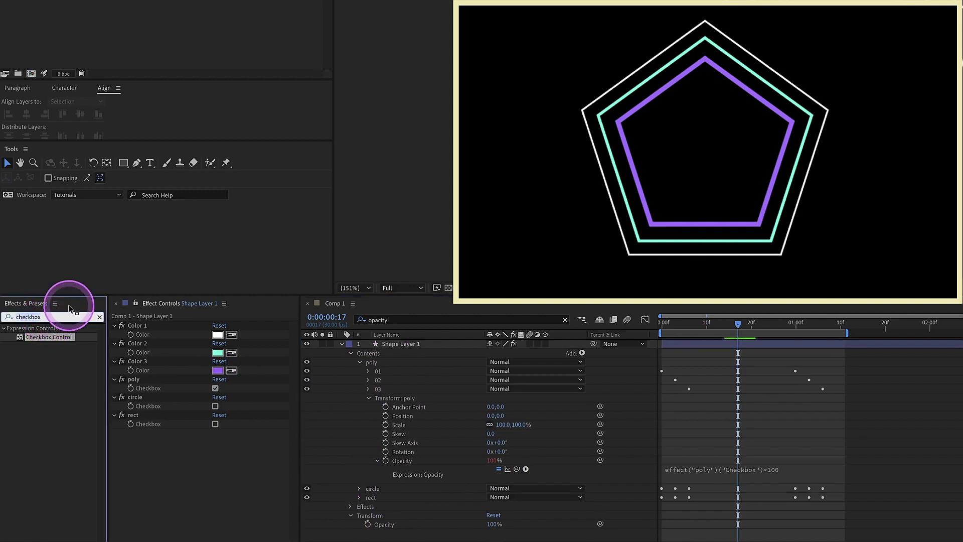
pyautogui.write('slider')
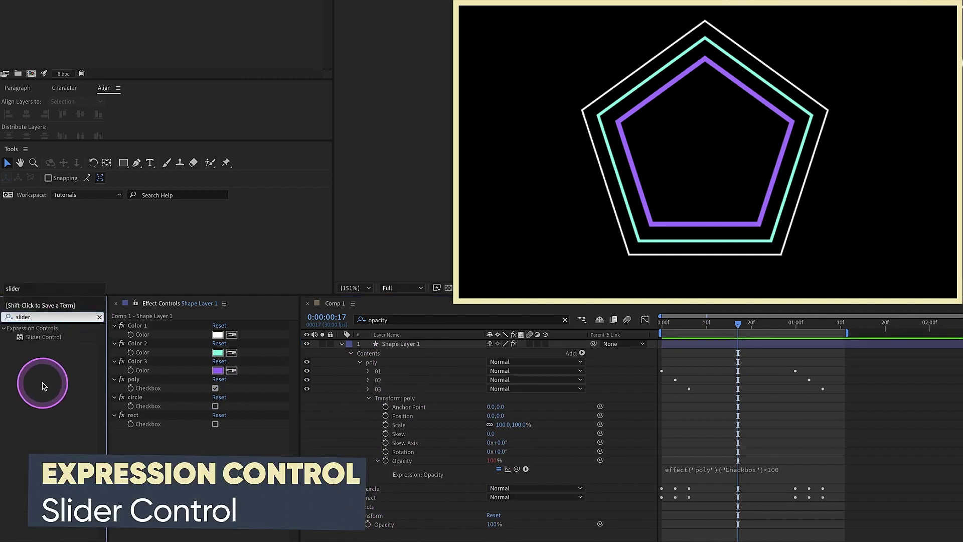
pyautogui.click(396, 344)
pyautogui.moveTo(43, 336); pyautogui.dragTo(142, 379)
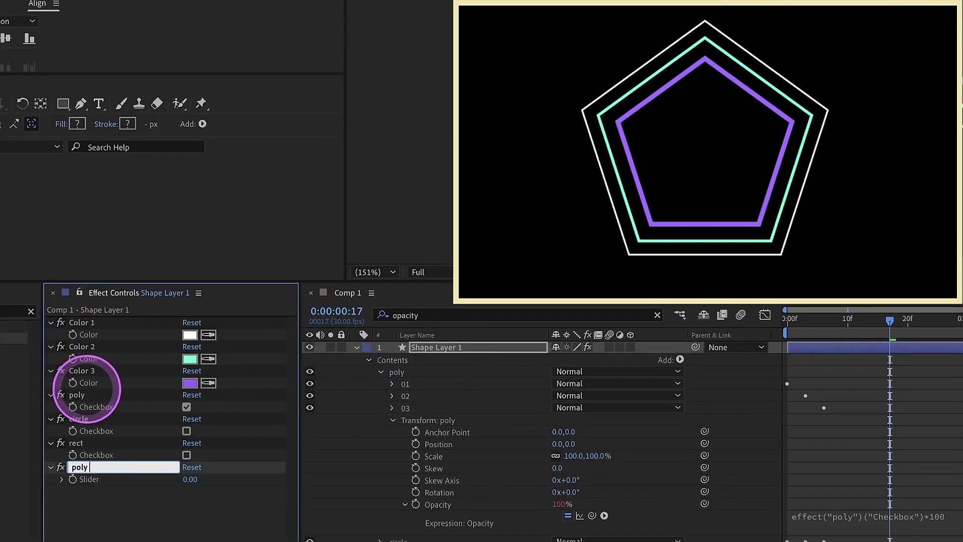
# Step: Filter the layer properties by 'points' and link shape 01's Polystar Points to poly points
pyautogui.click(441, 312)
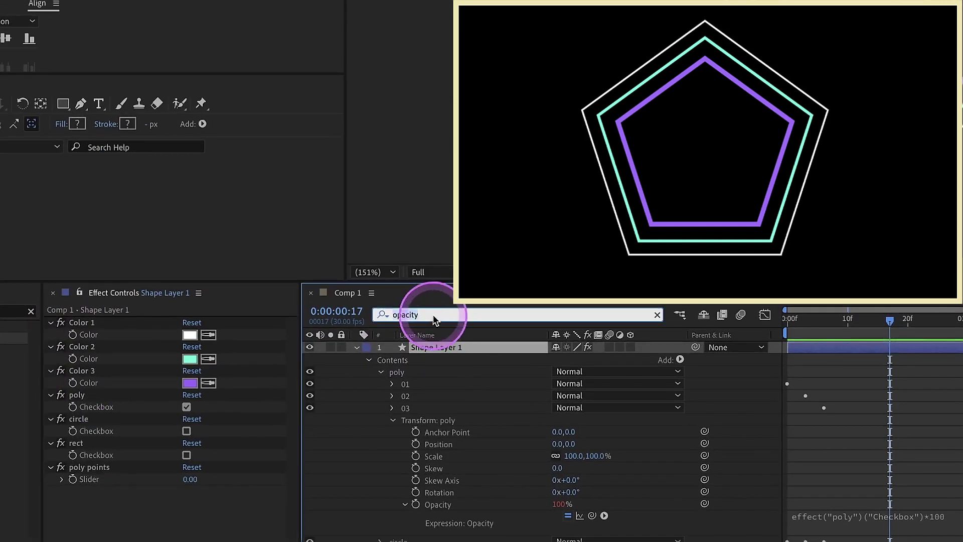
pyautogui.write('points')
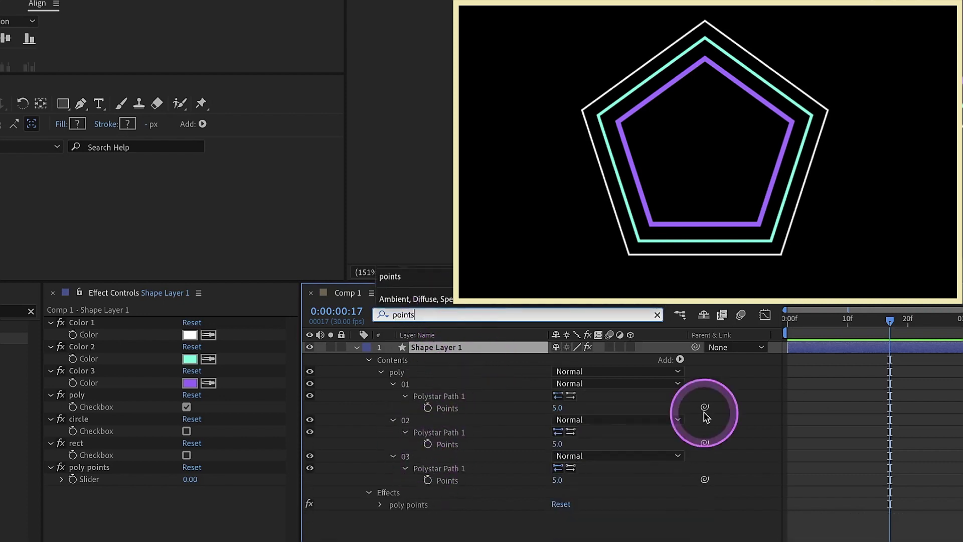
pyautogui.press('Return')
pyautogui.moveTo(706, 410); pyautogui.dragTo(122, 478)
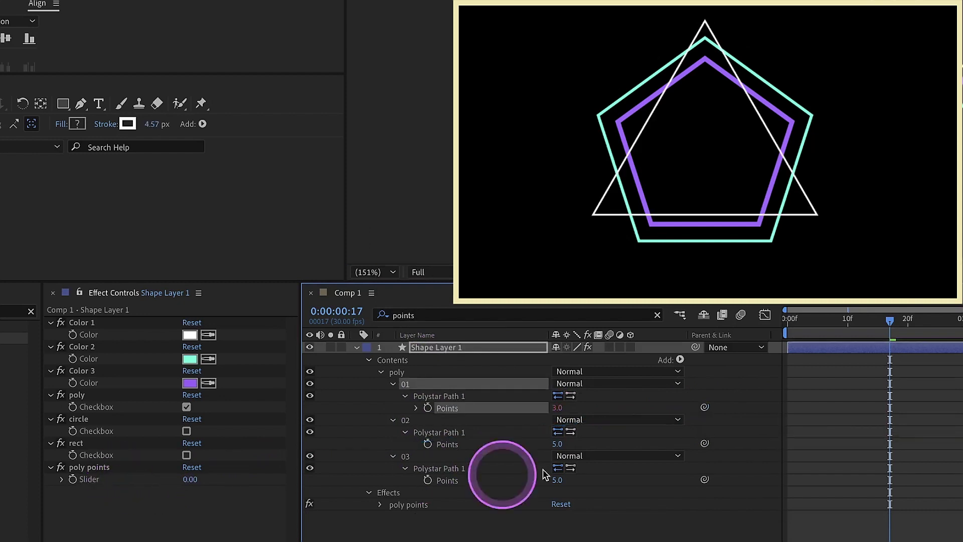
# Step: Set poly points to 5 and link shapes 02 and 03 Points to the slider
pyautogui.click(192, 479)
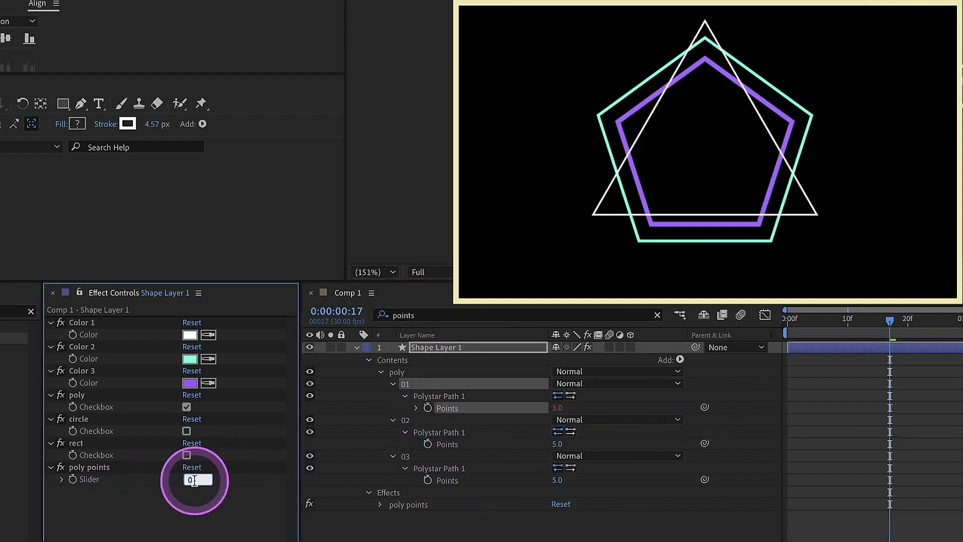
pyautogui.write('5')
pyautogui.press('Return')
pyautogui.moveTo(704, 443); pyautogui.dragTo(95, 479)
pyautogui.moveTo(704, 478); pyautogui.dragTo(137, 483)
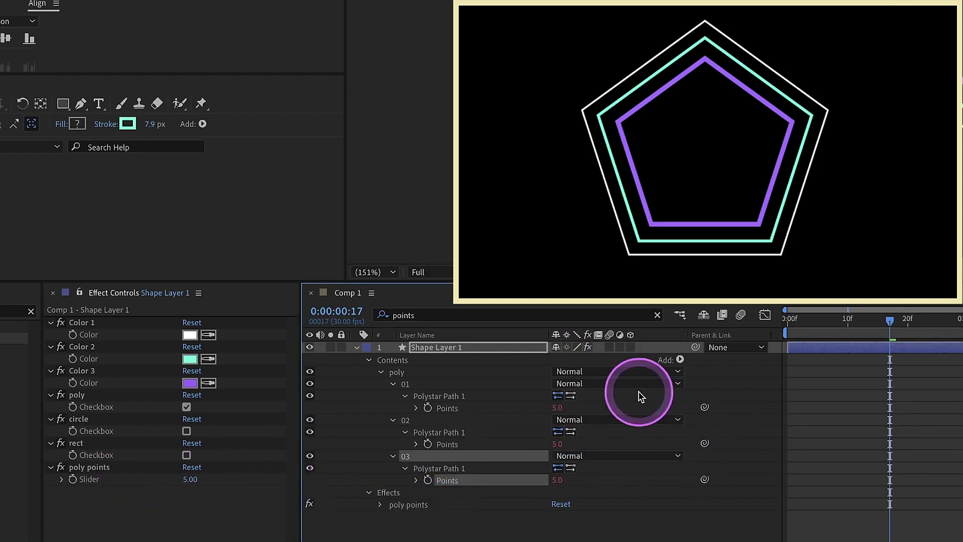
# Step: Test poly points values of 8, 3 and 2 on the linked polygons
pyautogui.click(190, 479)
pyautogui.write('8')
pyautogui.press('Return')
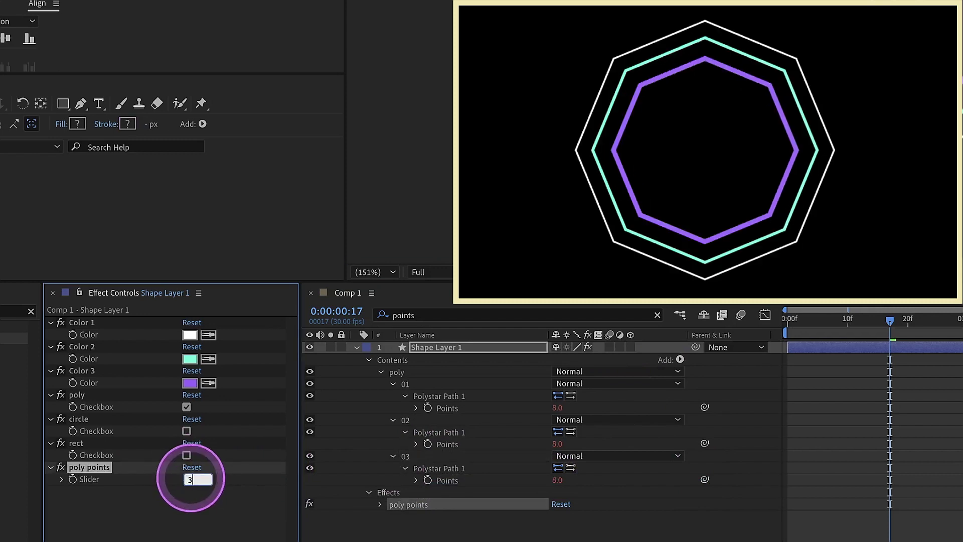
pyautogui.write('3')
pyautogui.press('Return')
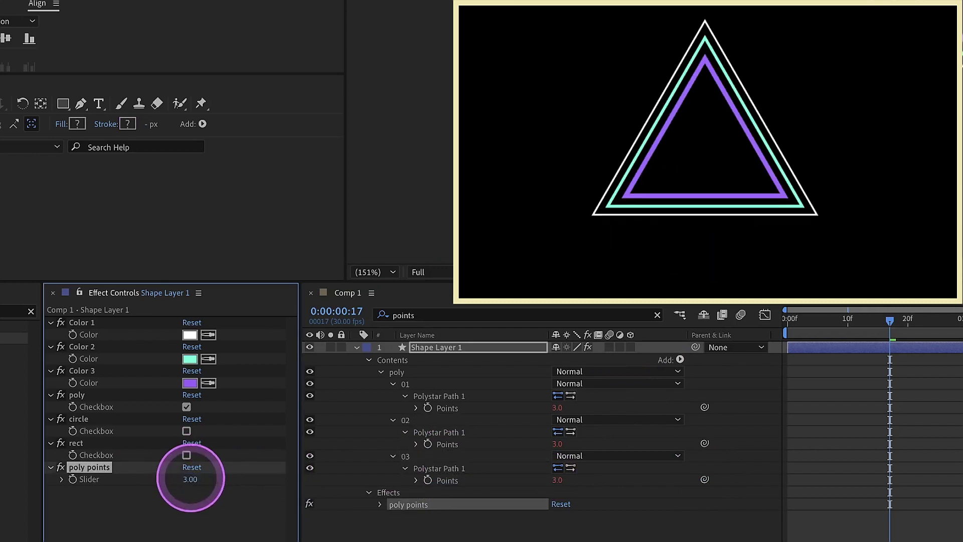
pyautogui.click(190, 479)
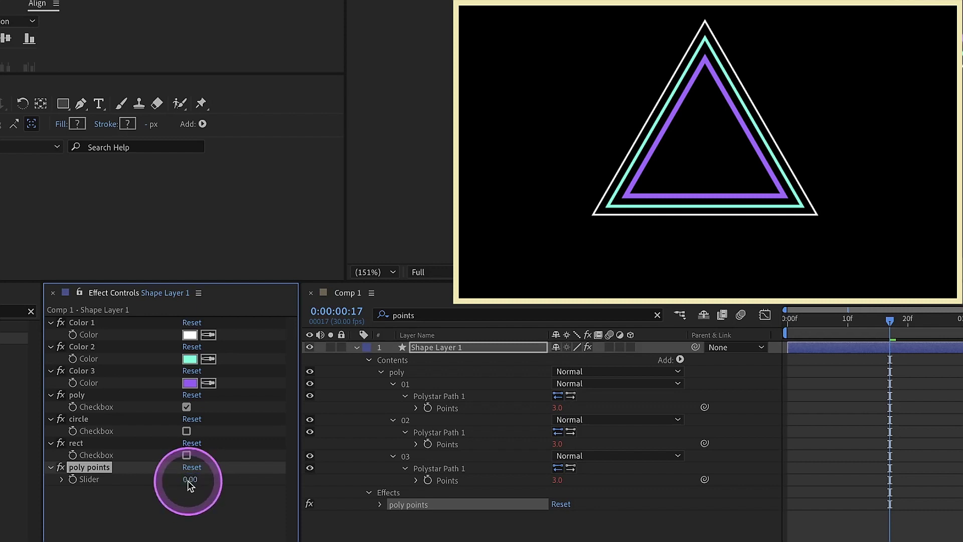
pyautogui.click(190, 479)
pyautogui.write('2')
pyautogui.press('Return')
pyautogui.click(192, 480)
pyautogui.press('Return')
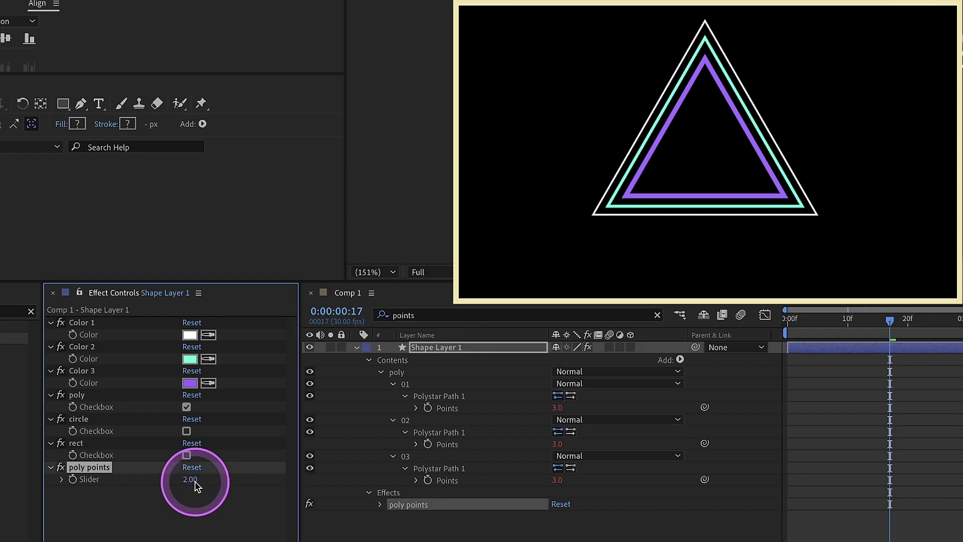
# Step: Set poly points to 10 so all three shapes become decagons
pyautogui.moveTo(195, 480); pyautogui.dragTo(188, 482)
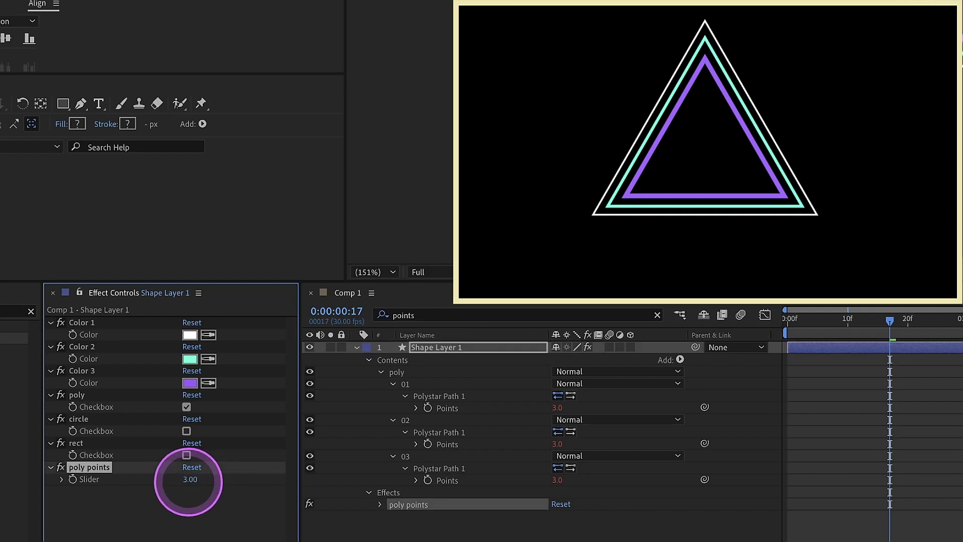
pyautogui.click(189, 480)
pyautogui.write('10')
pyautogui.press('Return')
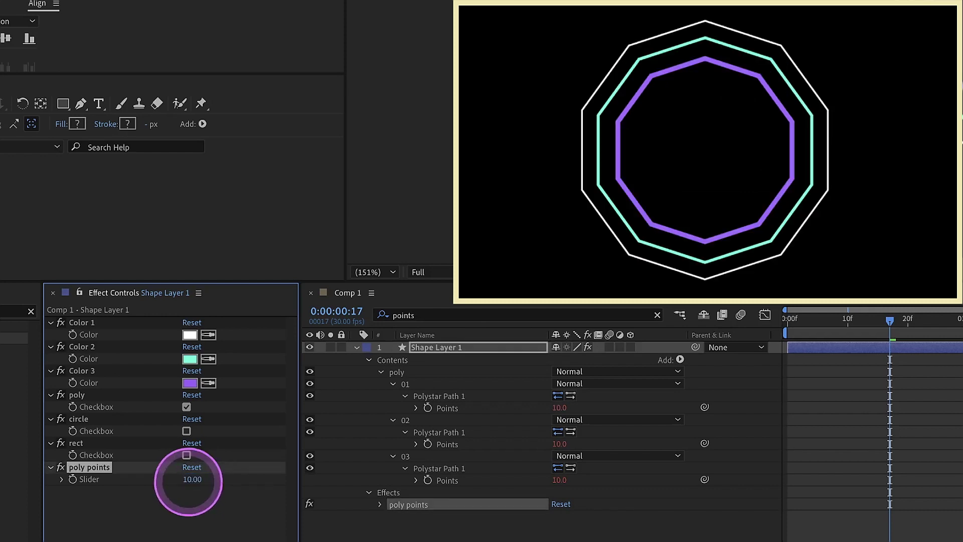
pyautogui.moveTo(832, 319); pyautogui.dragTo(858, 319)
# Step: Clear the points filter and expand Shape Layer 1 to show the poly, circle and rect groups
pyautogui.click(381, 372)
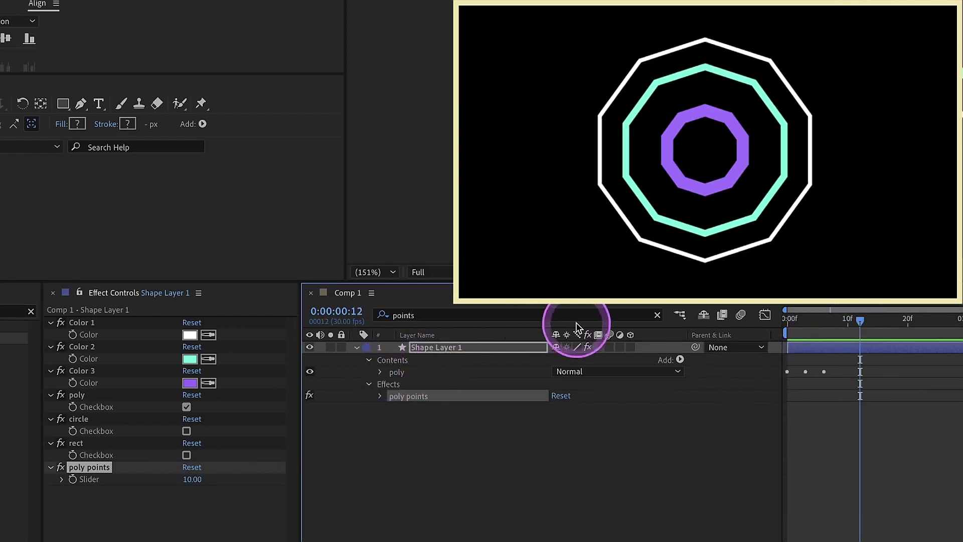
pyautogui.click(655, 319)
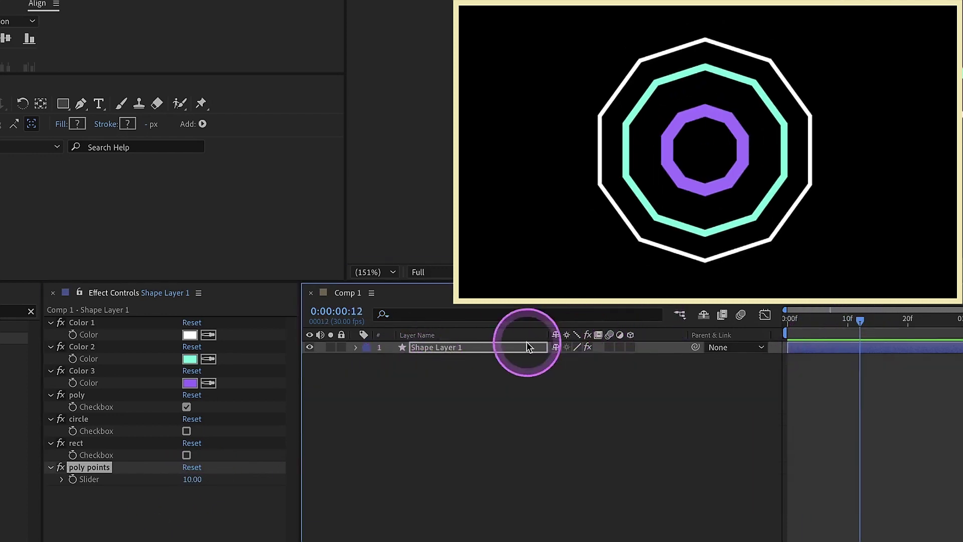
pyautogui.click(356, 347)
pyautogui.click(368, 360)
pyautogui.click(396, 396)
# Step: Duplicate the poly points slider and rename the copy 'rect roundness'
pyautogui.click(94, 468)
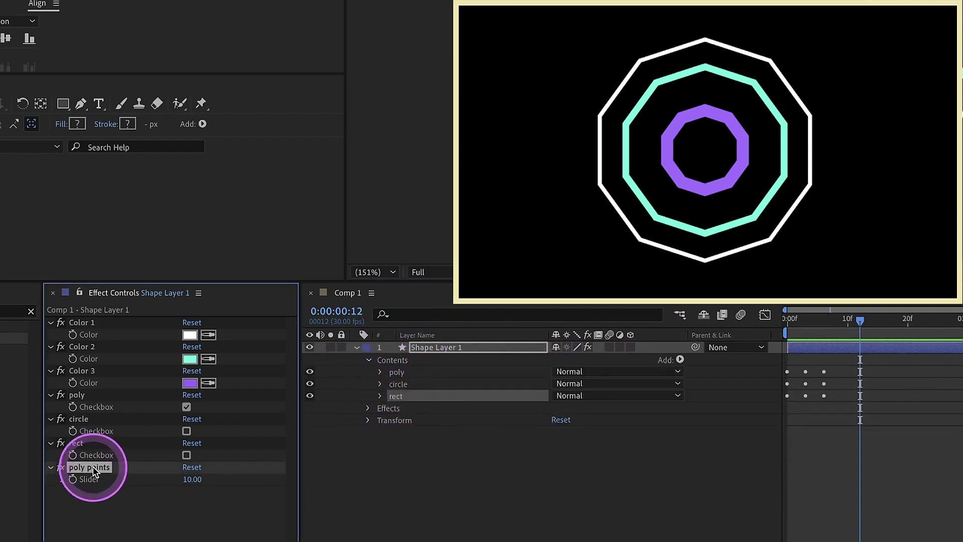
pyautogui.moveTo(94, 471); pyautogui.dragTo(105, 468)
pyautogui.hotkey('ctrl', 'd')
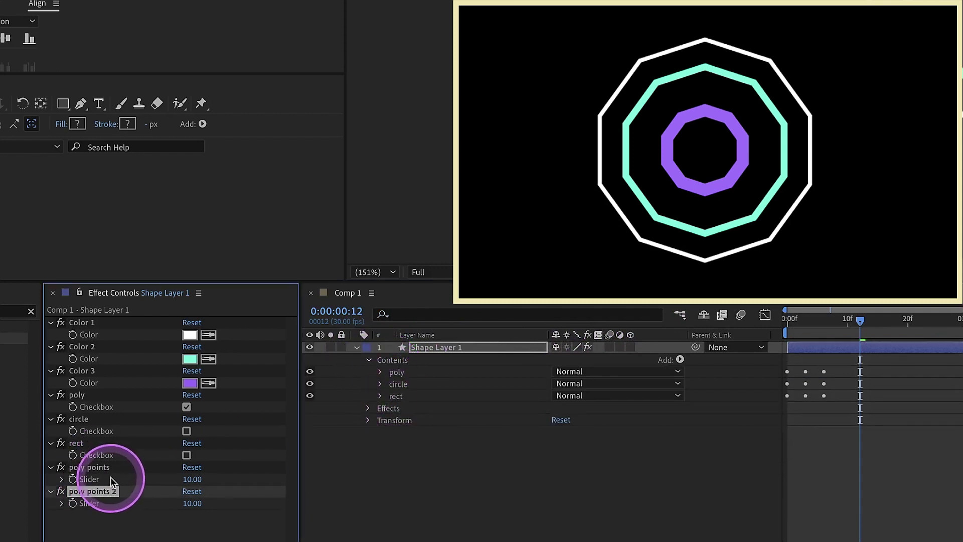
pyautogui.press('Return')
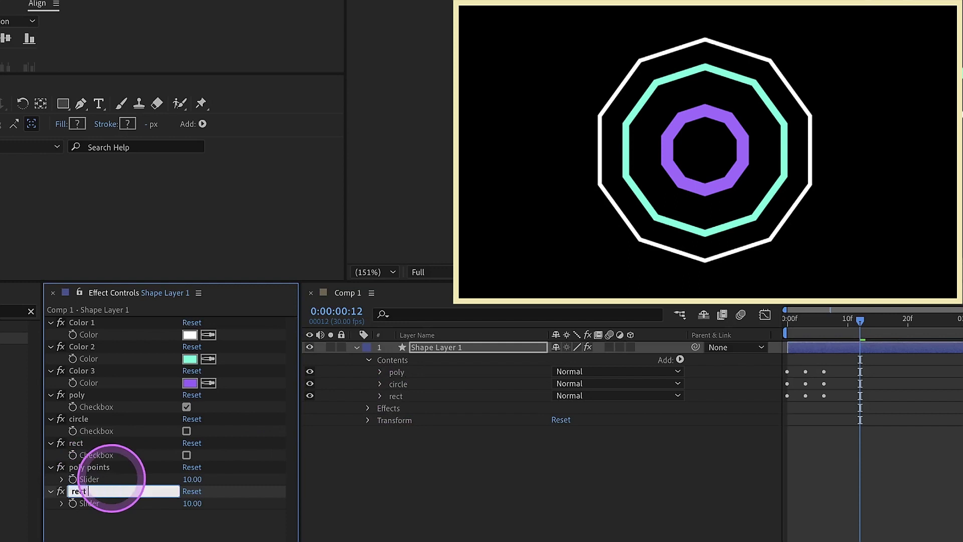
pyautogui.write('rect roundness')
# Step: Filter by 'roundness' and link rectangles 01, 02 and 03 Roundness to rect roundness
pyautogui.click(418, 314)
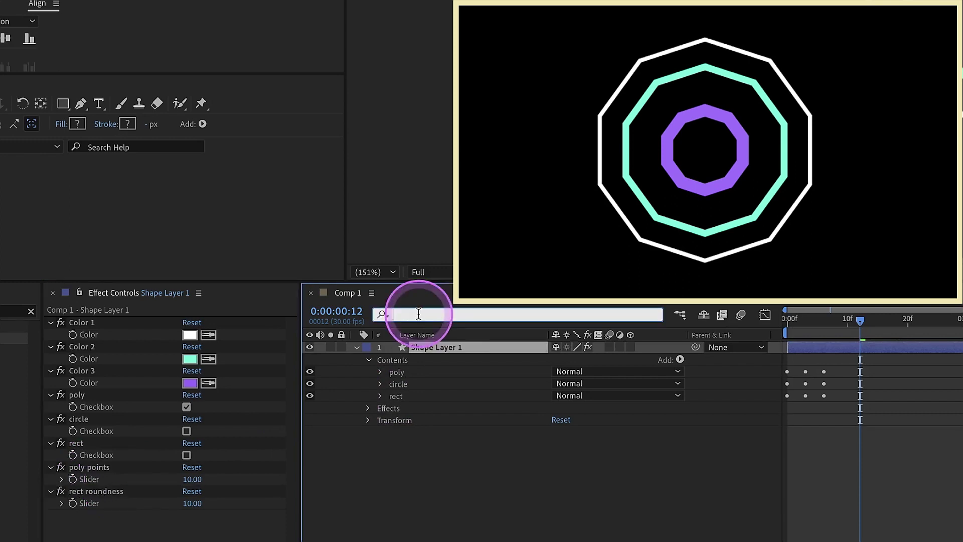
pyautogui.write('roun')
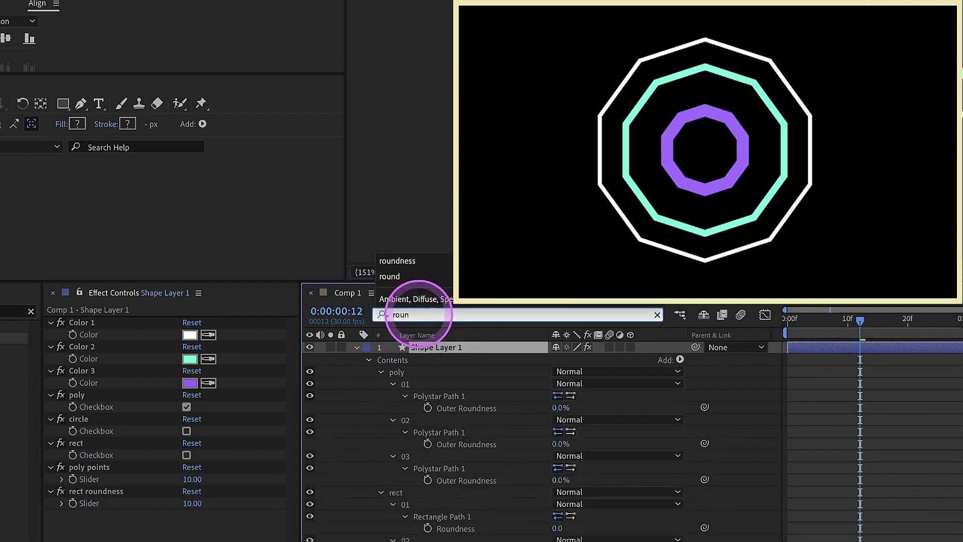
pyautogui.write('dness')
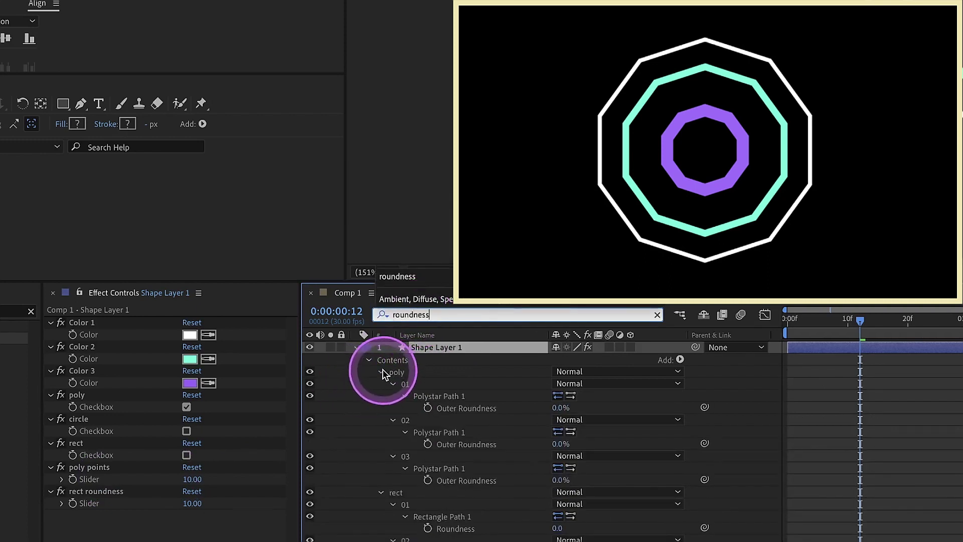
pyautogui.click(381, 371)
pyautogui.click(394, 384)
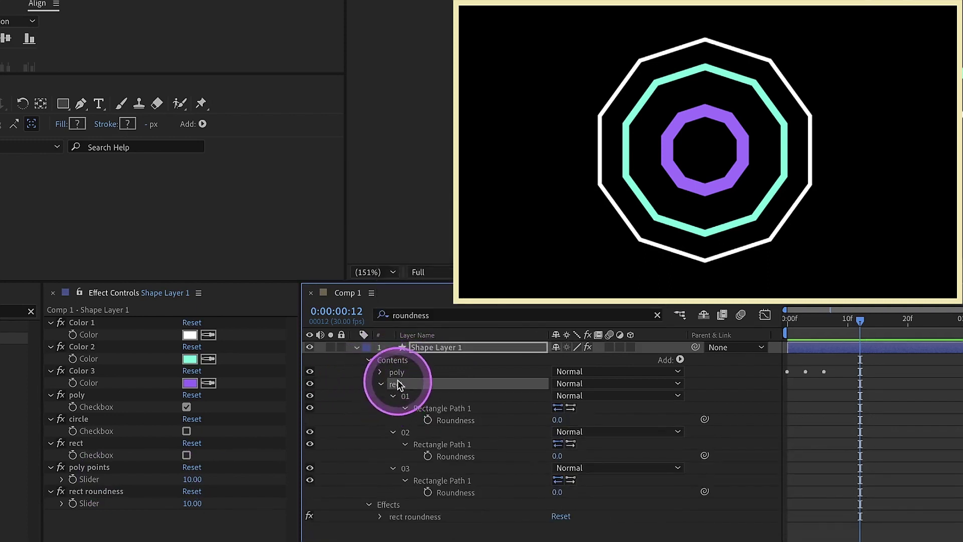
pyautogui.moveTo(704, 418); pyautogui.dragTo(130, 512)
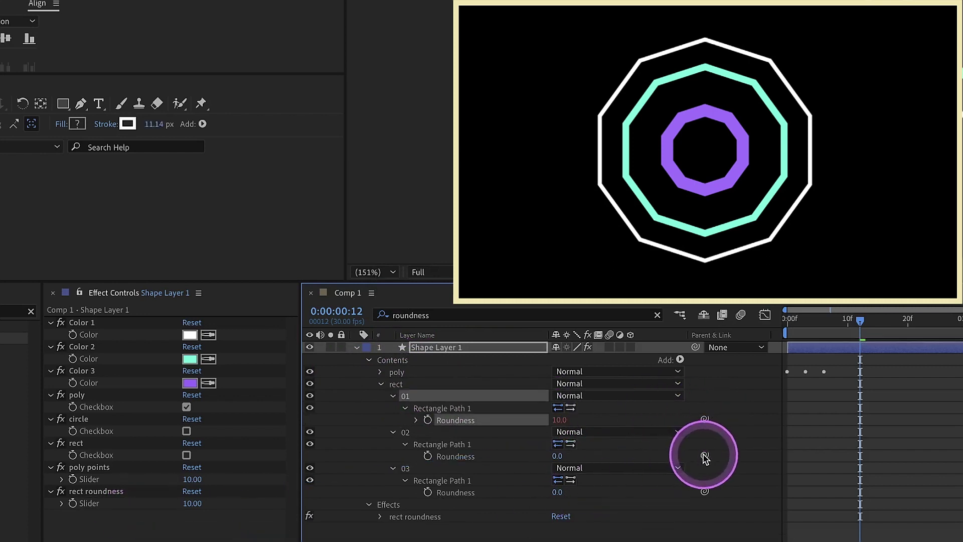
pyautogui.moveTo(704, 455); pyautogui.dragTo(198, 511)
pyautogui.moveTo(704, 491)
pyautogui.mouseDown()
pyautogui.moveTo(193, 524)
pyautogui.moveTo(122, 516)
pyautogui.moveTo(119, 504)
pyautogui.mouseUp()
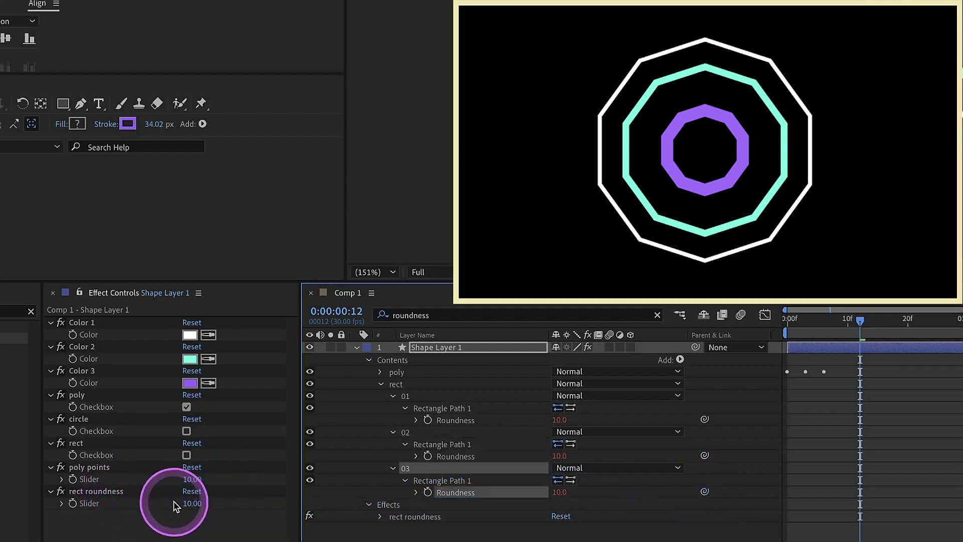
# Step: Turn poly off, turn rect on, and set rect roundness to 50
pyautogui.click(186, 406)
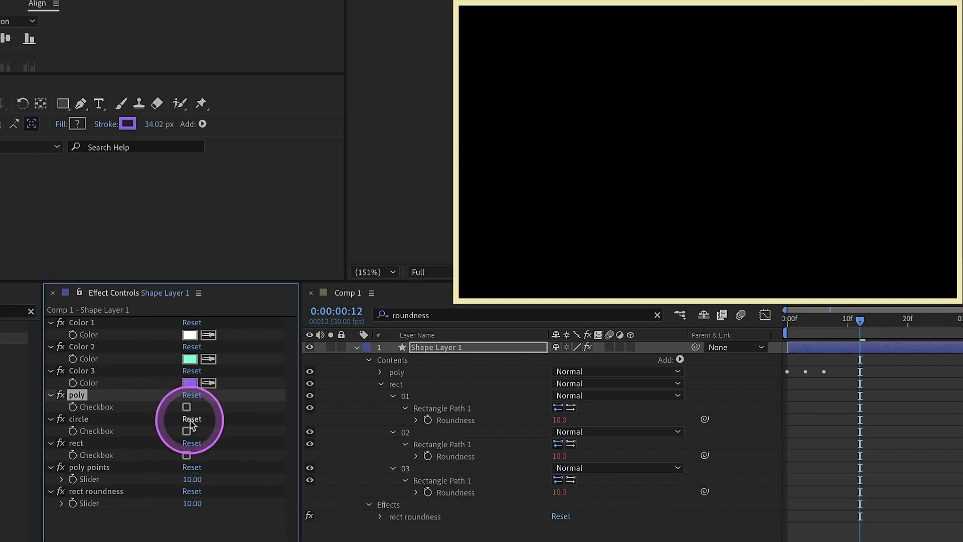
pyautogui.click(187, 454)
pyautogui.click(192, 503)
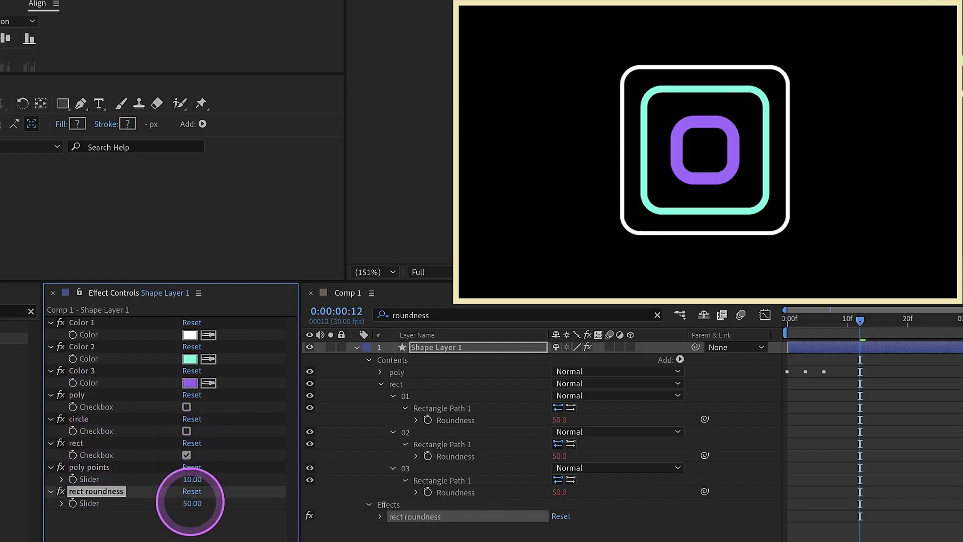
pyautogui.click(125, 531)
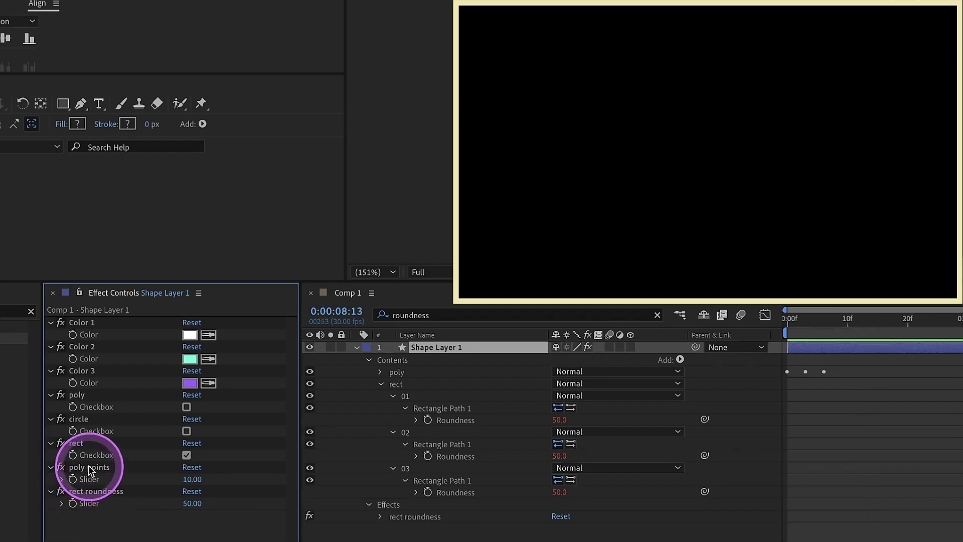
# Step: Move poly points below poly and add a Point Control named Position
pyautogui.click(90, 466)
pyautogui.moveTo(89, 449); pyautogui.dragTo(86, 418)
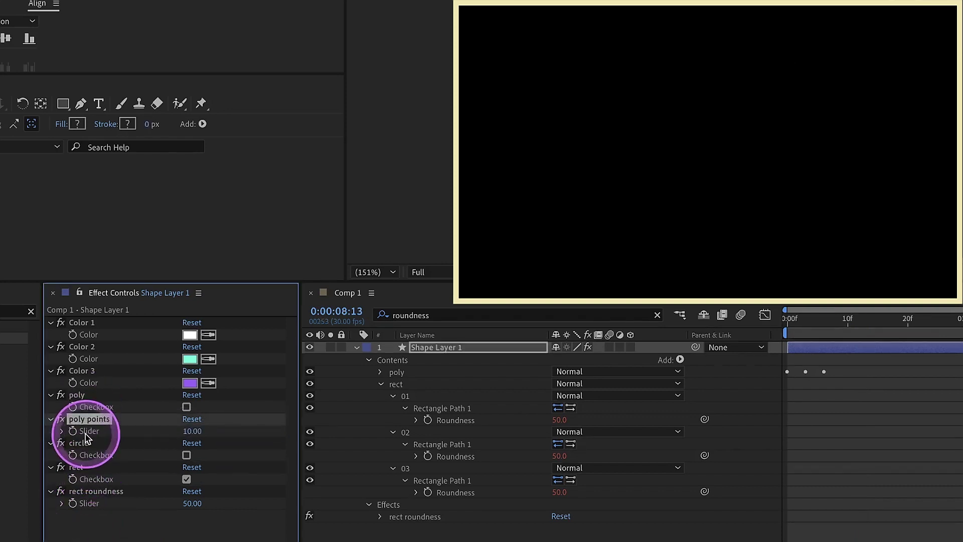
pyautogui.write('point con')
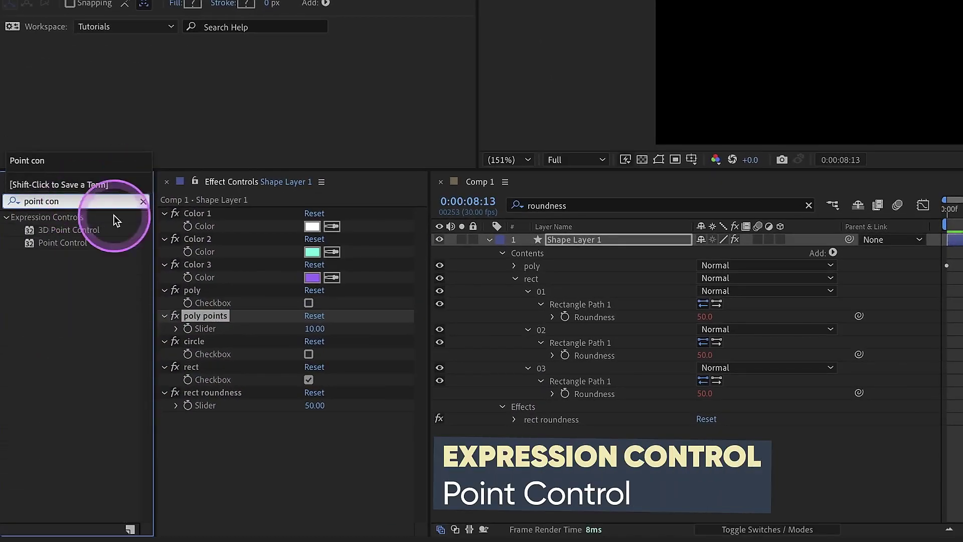
pyautogui.doubleClick(63, 242)
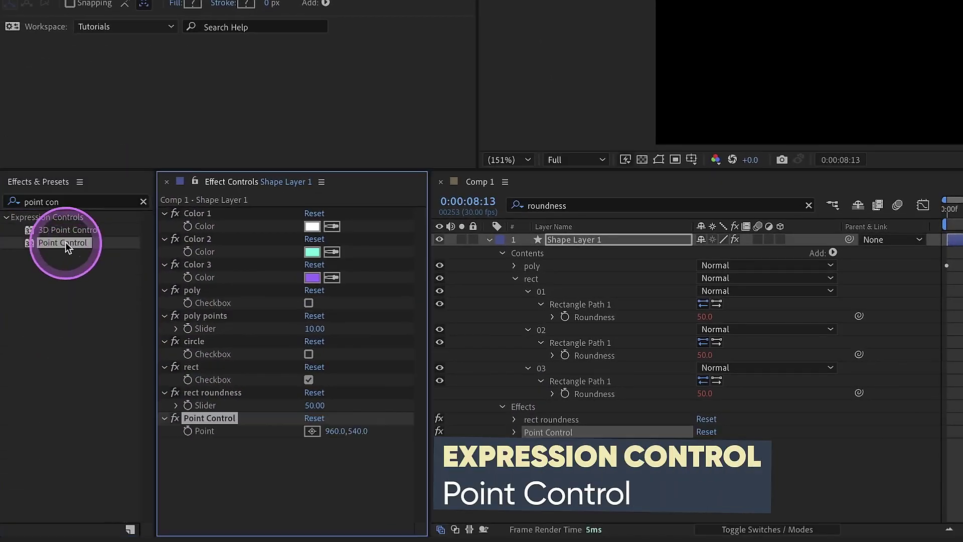
pyautogui.press('Return')
pyautogui.write('Position')
pyautogui.click(143, 201)
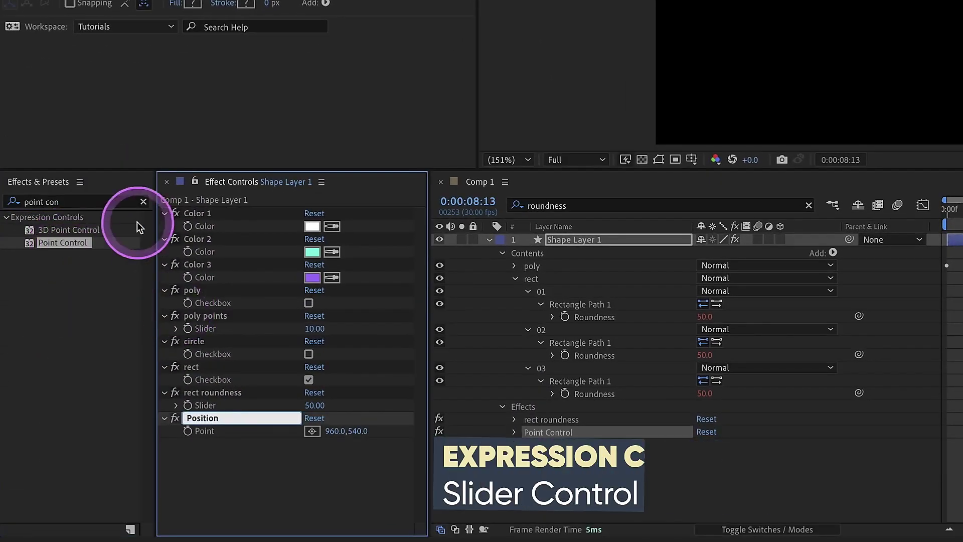
# Step: Add a Slider Control effect named Scale
pyautogui.write('slider')
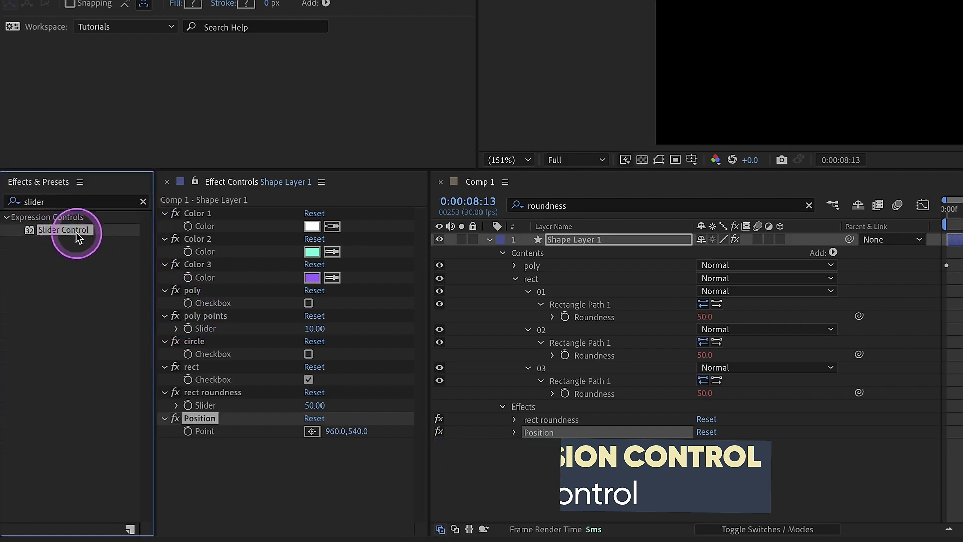
pyautogui.doubleClick(62, 230)
pyautogui.press('Return')
pyautogui.write('Scale')
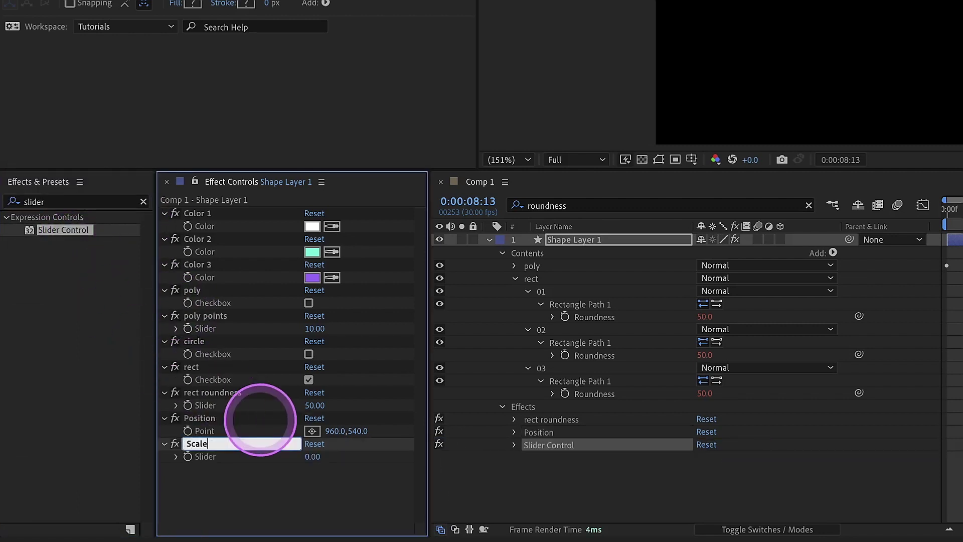
pyautogui.click(47, 201)
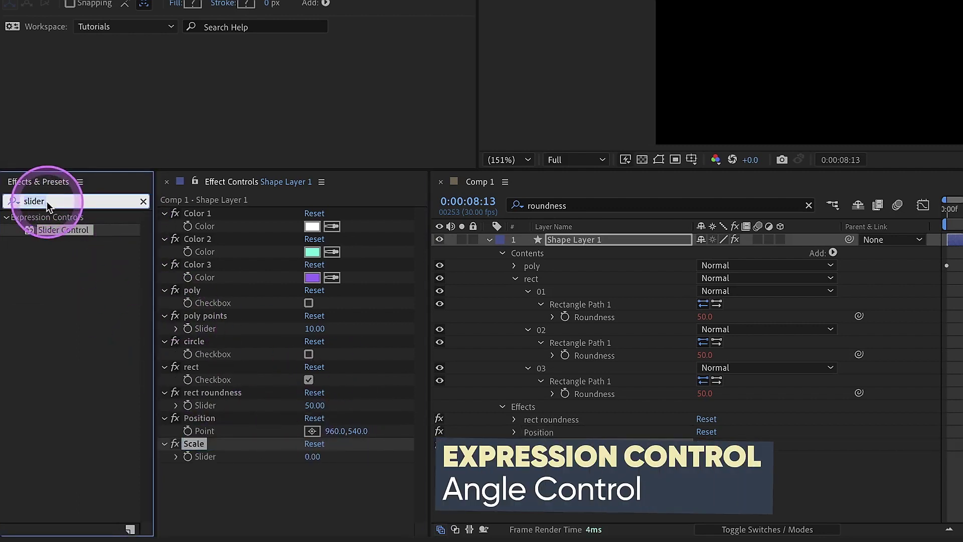
# Step: Add an Angle Control effect named Rotation, then show the layer's Position property
pyautogui.write('angle cont')
pyautogui.doubleClick(56, 230)
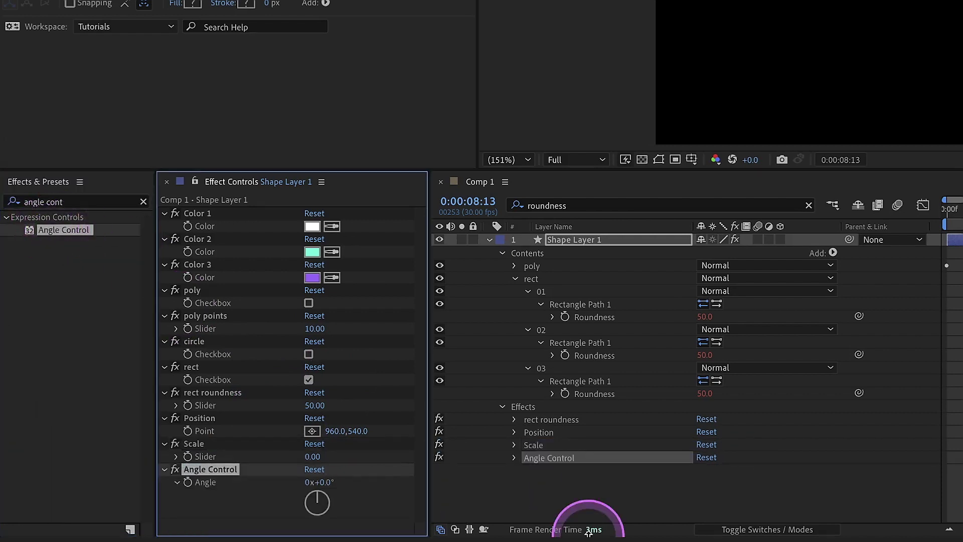
pyautogui.press('Return')
pyautogui.write('Rotation')
pyautogui.click(600, 238)
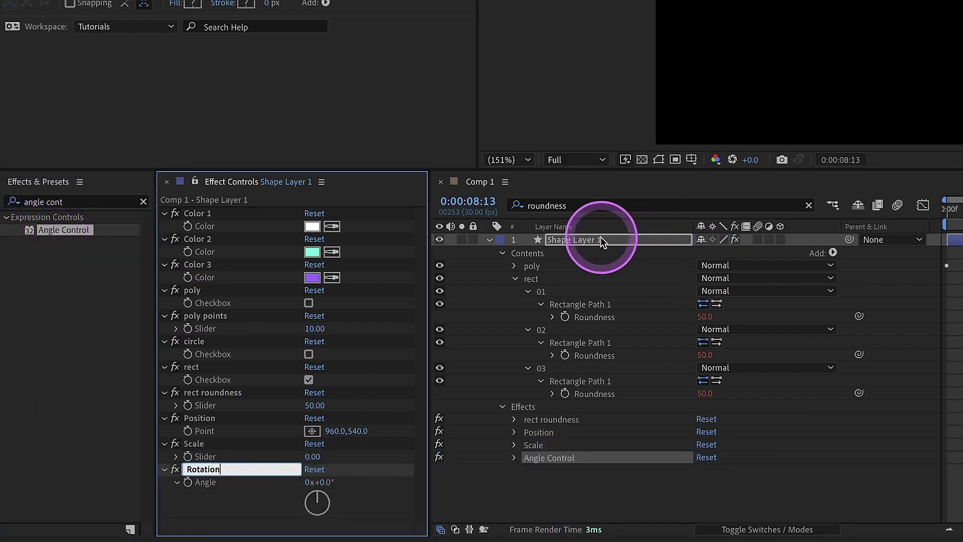
pyautogui.press('p')
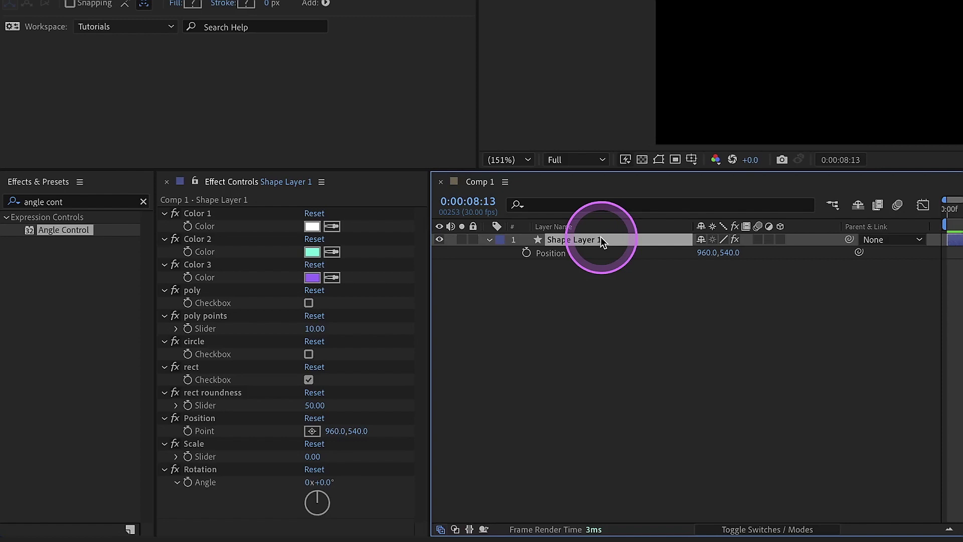
# Step: Reveal Scale and Rotation, and link layer Position to the Position control
pyautogui.hotkey('shift', 's')
pyautogui.hotkey('shift', 'r')
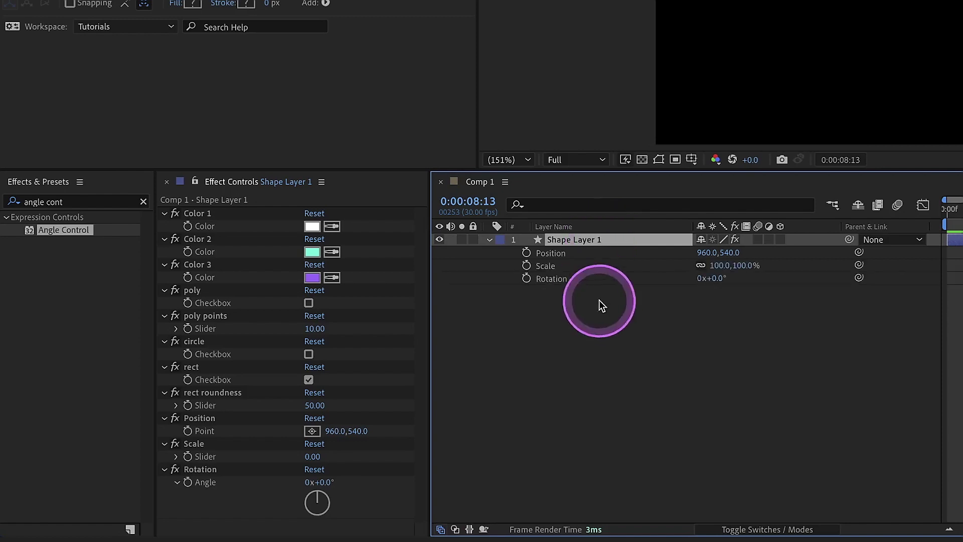
pyautogui.moveTo(858, 252); pyautogui.dragTo(232, 429)
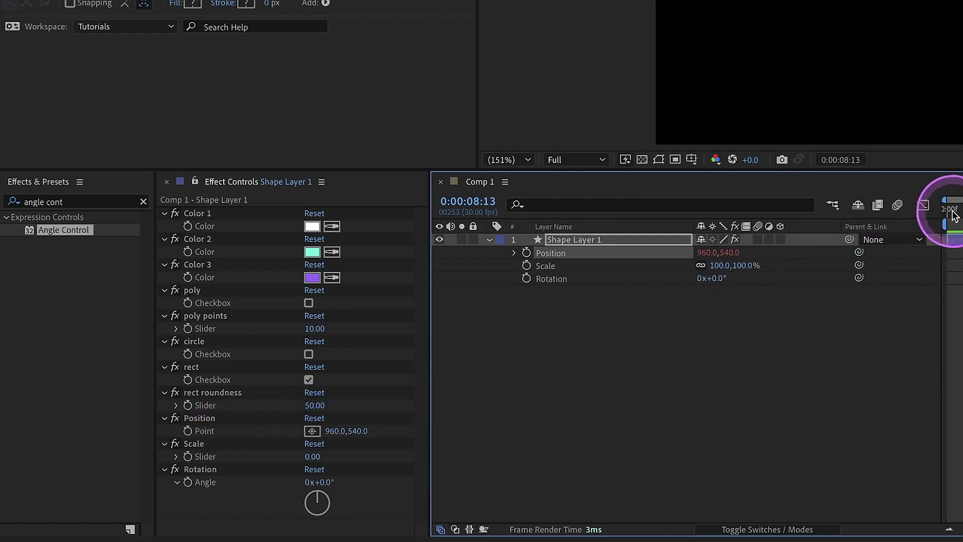
pyautogui.click(776, 314)
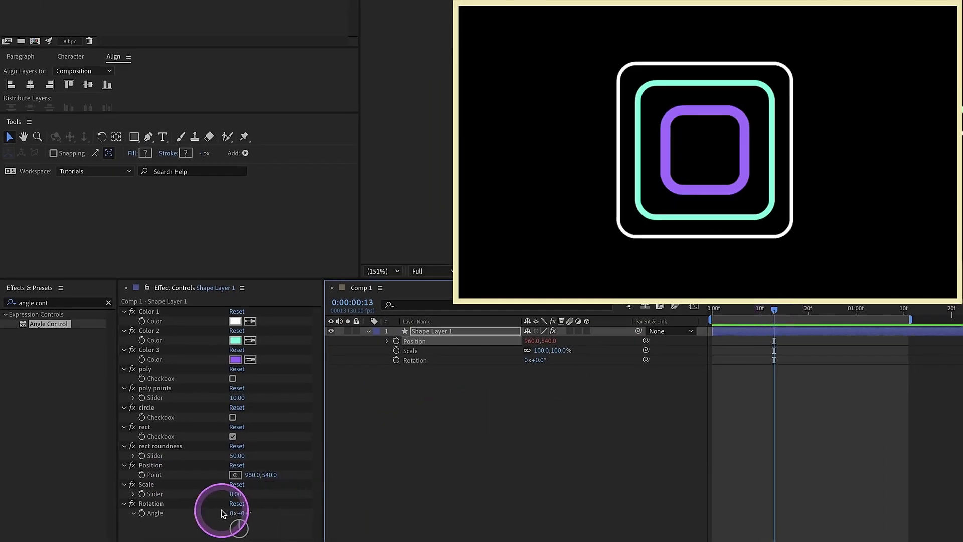
pyautogui.click(631, 351)
# Step: Link layer Scale and Rotation to their controls, with Scale 100 and Rotation 45°
pyautogui.moveTo(646, 350); pyautogui.dragTo(235, 494)
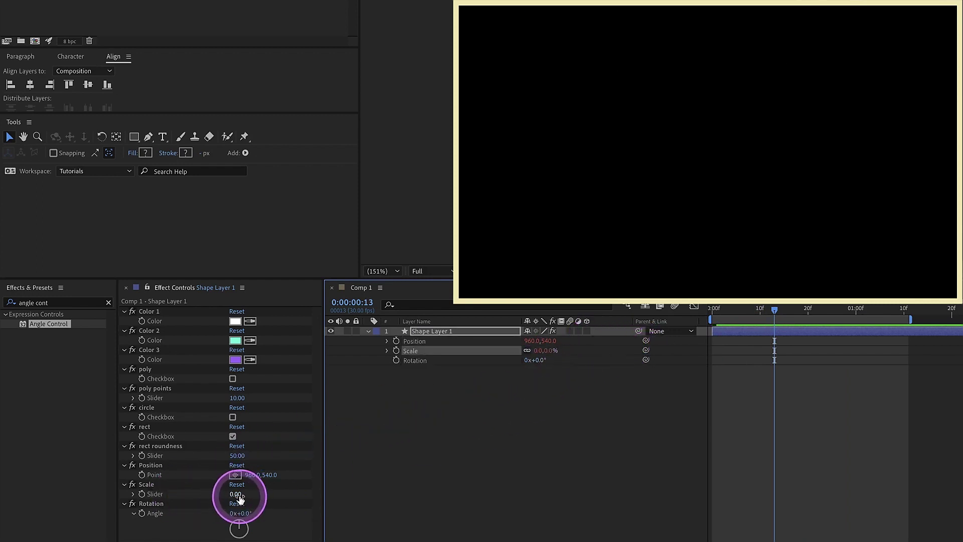
pyautogui.click(239, 498)
pyautogui.write('100')
pyautogui.press('Return')
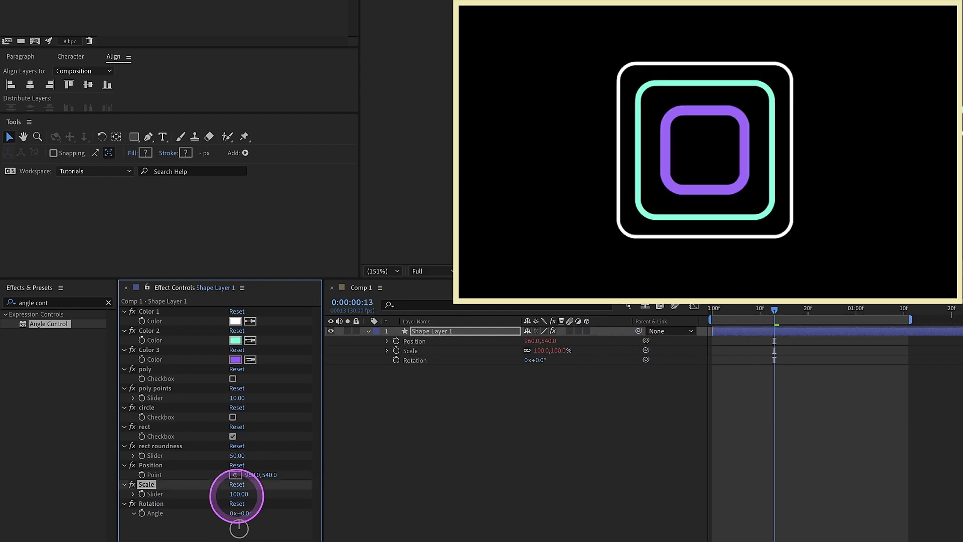
pyautogui.moveTo(645, 359); pyautogui.dragTo(251, 517)
pyautogui.click(245, 513)
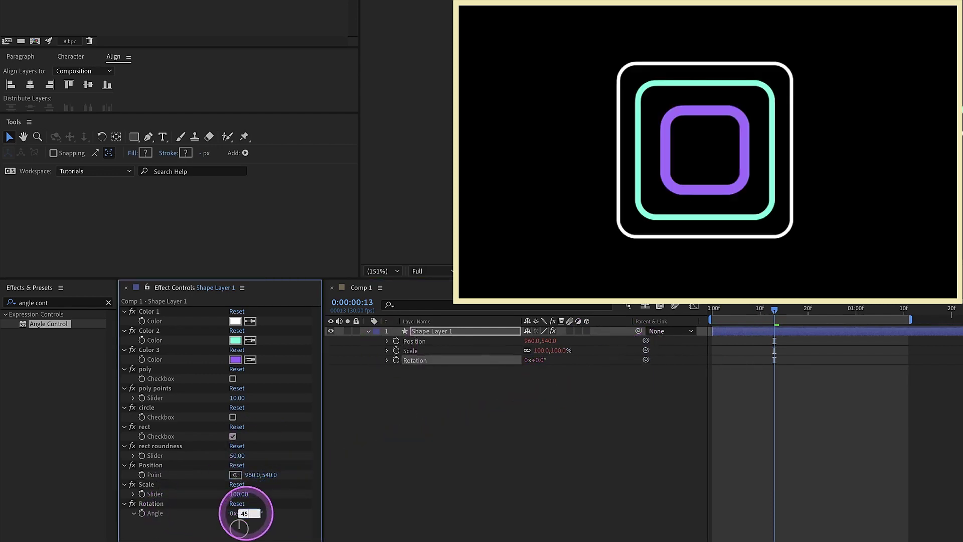
pyautogui.press('Return')
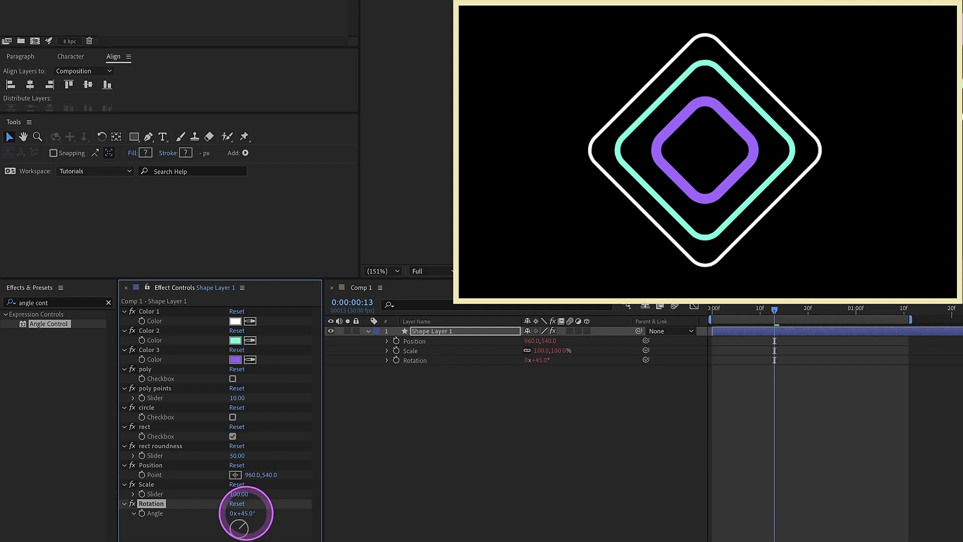
# Step: Set rect roundness to 0 for sharp-cornered diamonds and preview the composition
pyautogui.click(236, 455)
pyautogui.write('0')
pyautogui.press('Return')
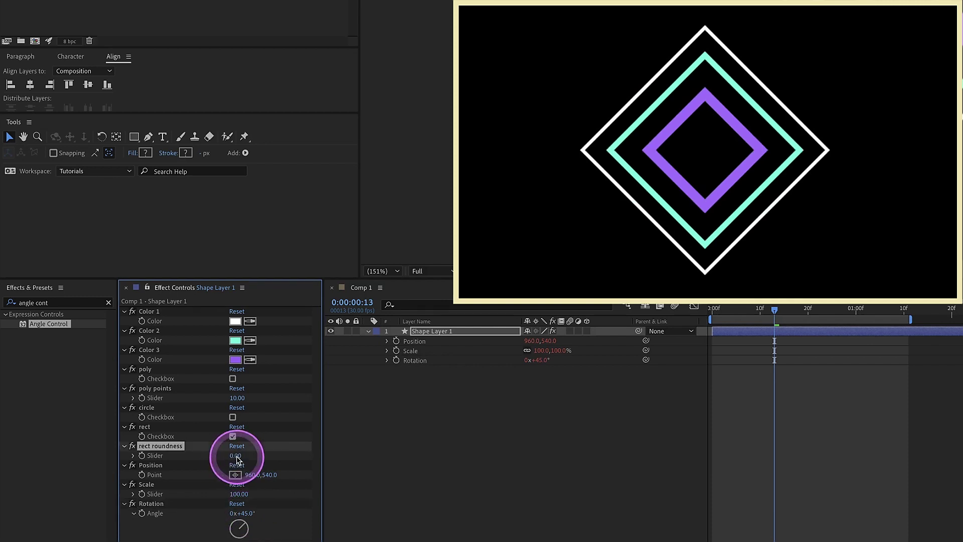
pyautogui.press('space')
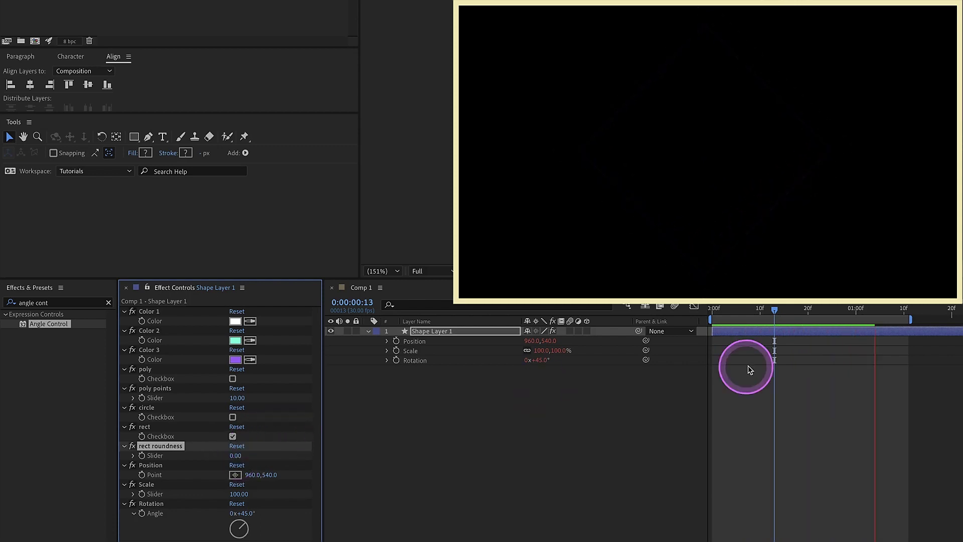
# Step: Stop playback, turn rect off and poly on, and set poly points to 5
pyautogui.click(777, 314)
pyautogui.click(232, 435)
pyautogui.click(232, 378)
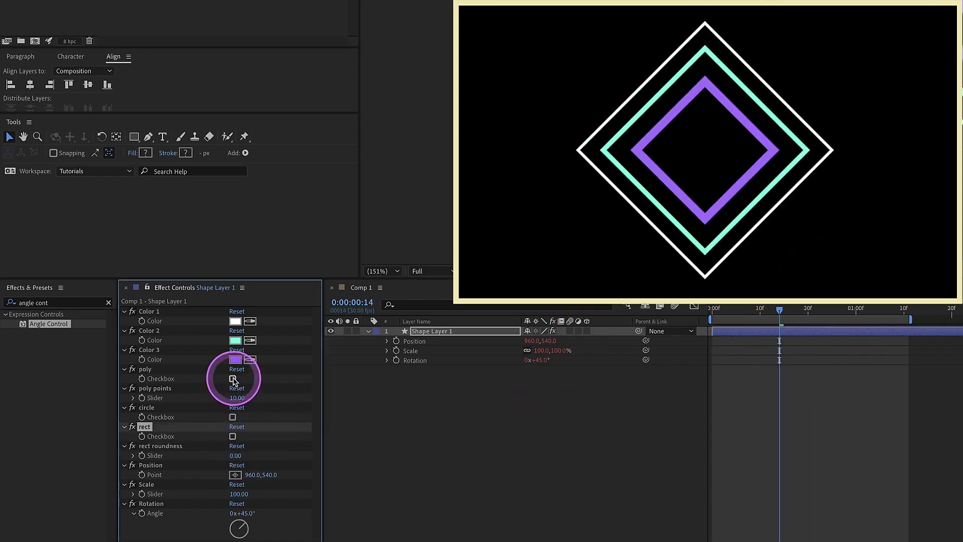
pyautogui.click(237, 398)
pyautogui.write('5')
pyautogui.press('Return')
# Step: Expand the shape layer and select its Contents, Effects and Transform groups
pyautogui.click(368, 331)
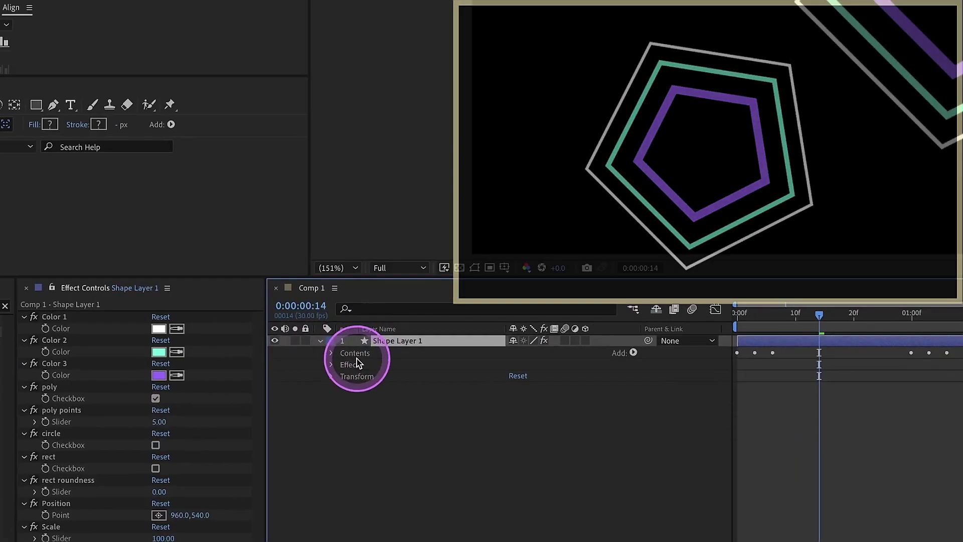
pyautogui.moveTo(353, 358); pyautogui.dragTo(359, 379)
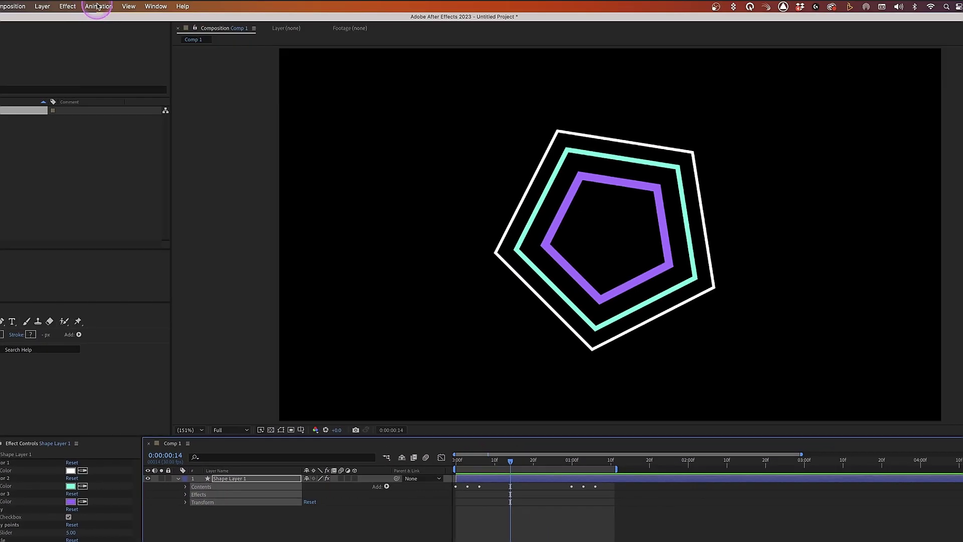
pyautogui.click(99, 6)
# Step: Save the selected groups as the 'Animated Shapes' preset in SHAPE LAYER ACCENT LIBRARY
pyautogui.click(109, 20)
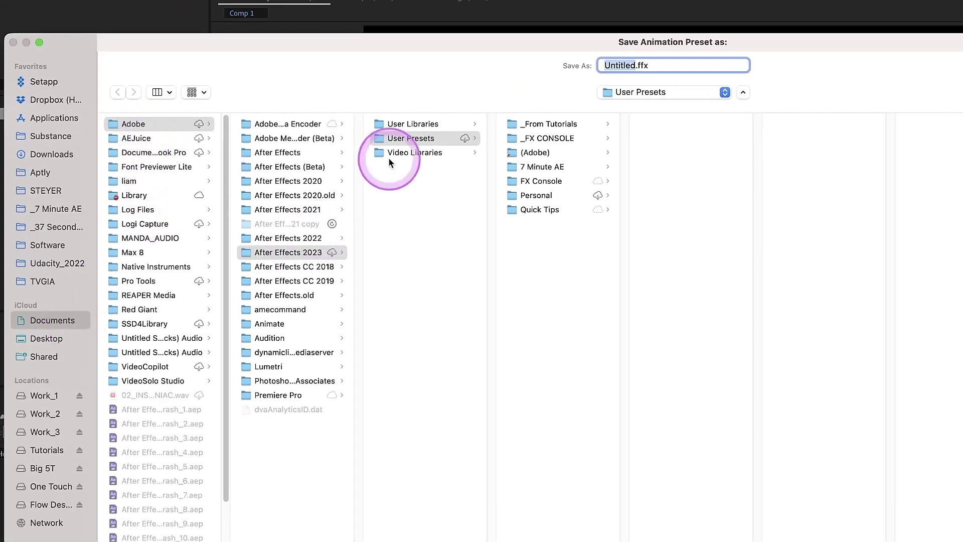
pyautogui.click(540, 167)
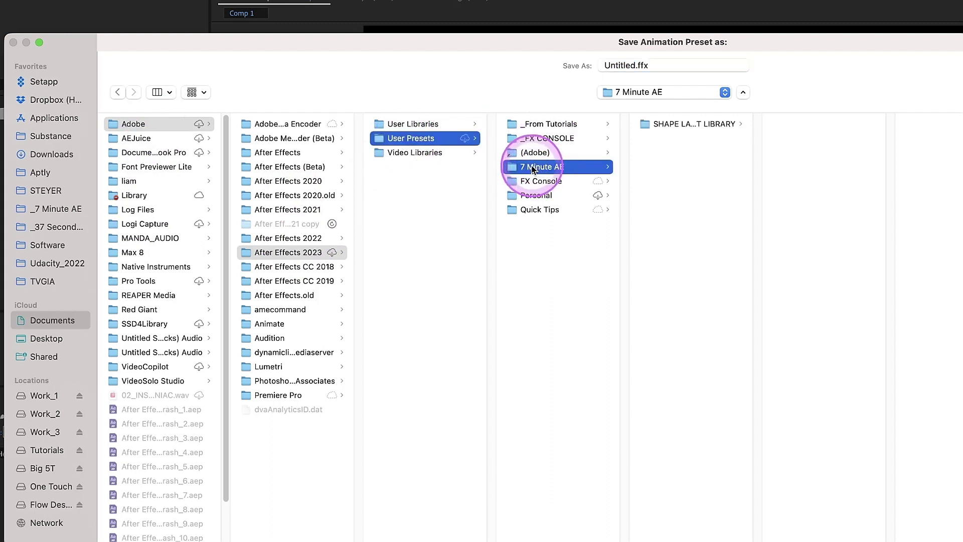
pyautogui.click(672, 149)
pyautogui.click(691, 123)
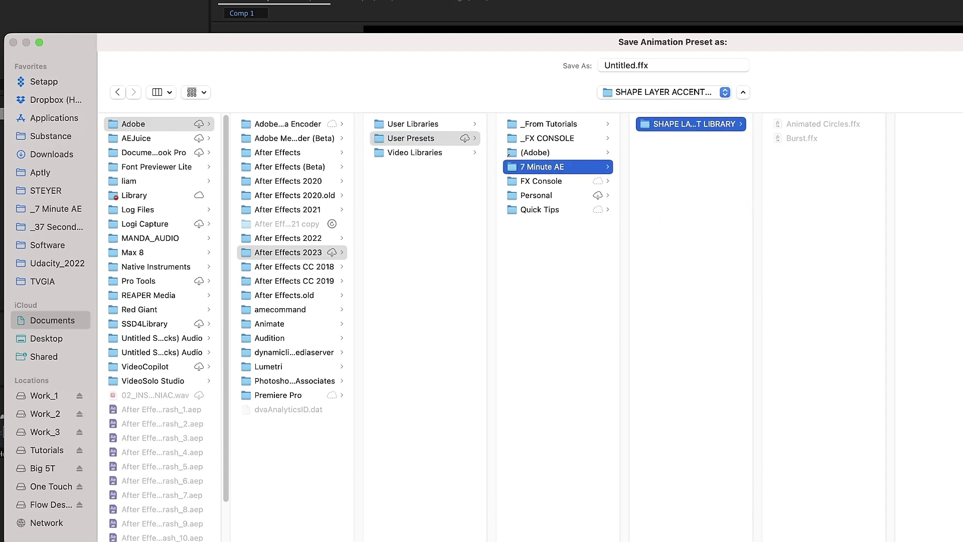
pyautogui.tripleClick(626, 65)
pyautogui.write('Animated Shapes')
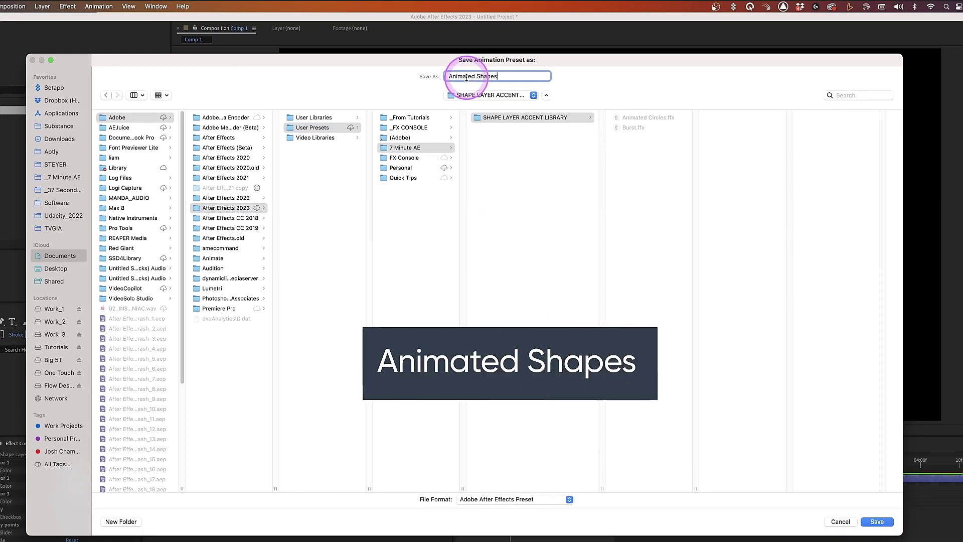
pyautogui.press('Return')
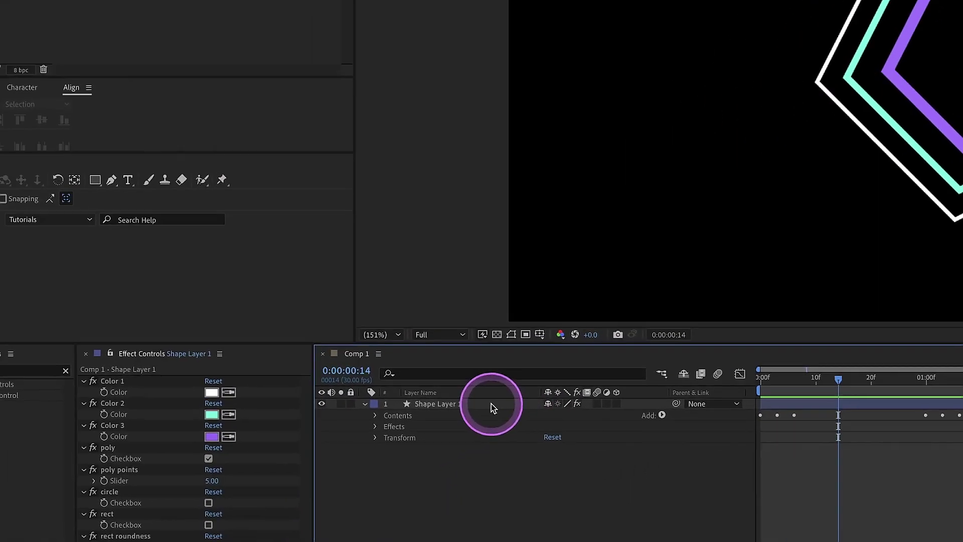
# Step: Delete Shape Layer 1 and reapply Animated Shapes from User Presets > SHAPE LAYER ACCENT LIBRARY
pyautogui.click(491, 407)
pyautogui.press('Delete')
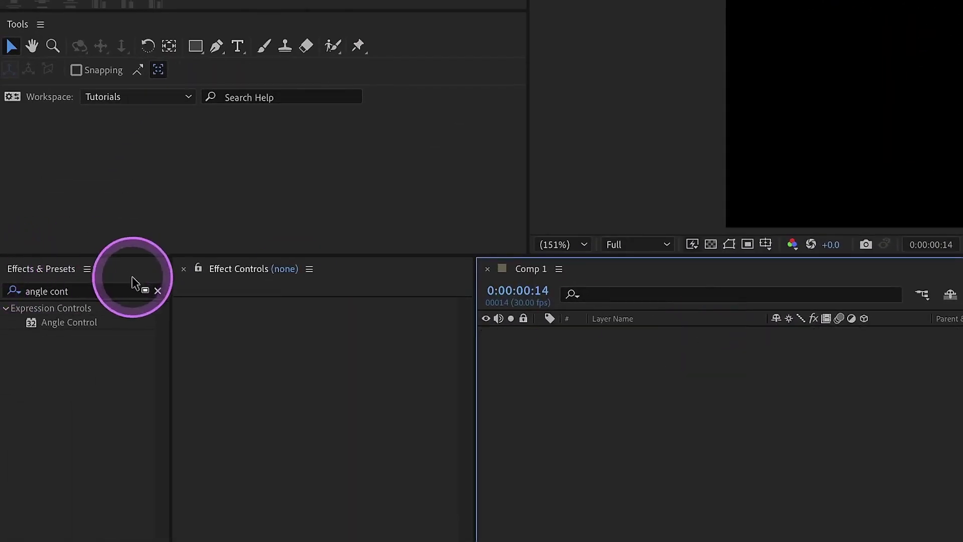
pyautogui.click(158, 290)
pyautogui.click(6, 308)
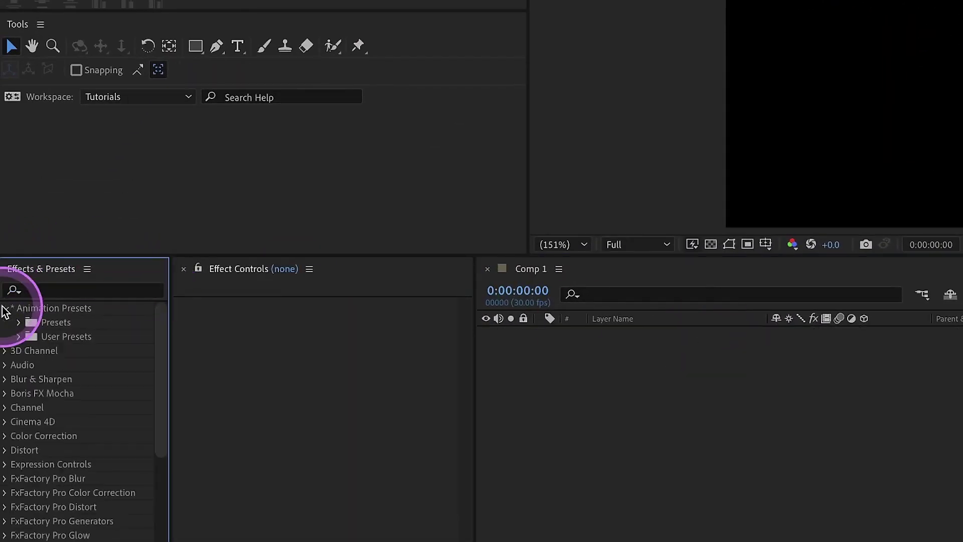
pyautogui.click(19, 337)
pyautogui.click(34, 379)
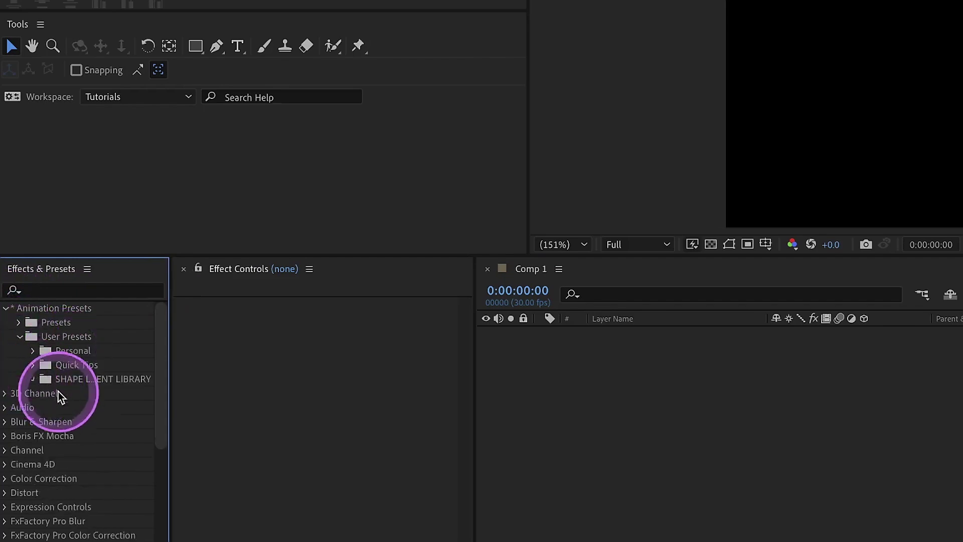
pyautogui.doubleClick(102, 407)
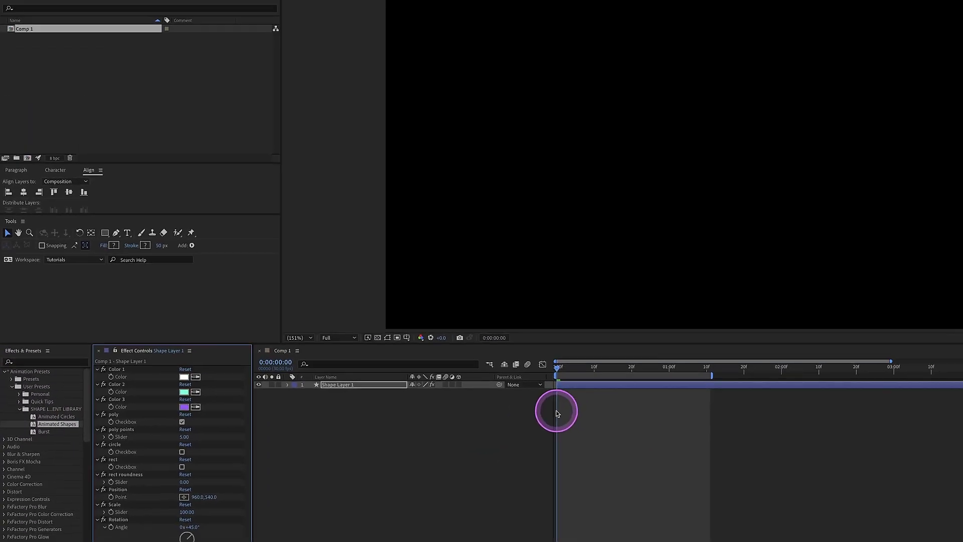
# Step: Reveal the recreated layer's keyframes and preview the animation to frame 12
pyautogui.press('u')
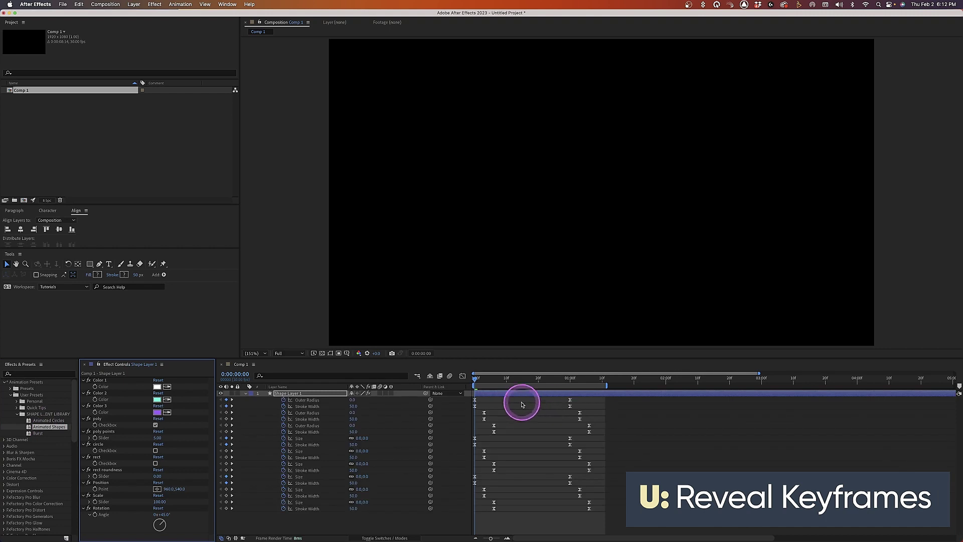
pyautogui.press('space')
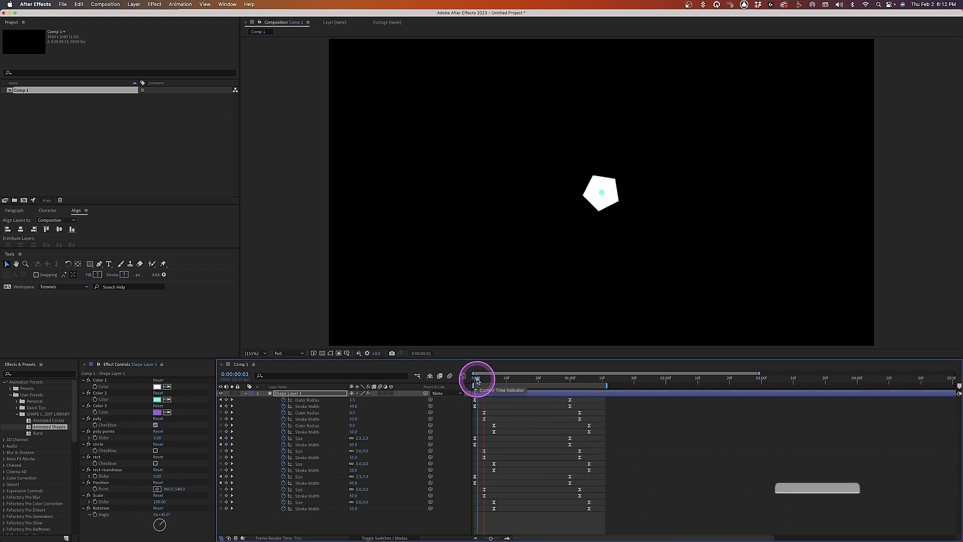
pyautogui.moveTo(477, 381); pyautogui.dragTo(498, 392)
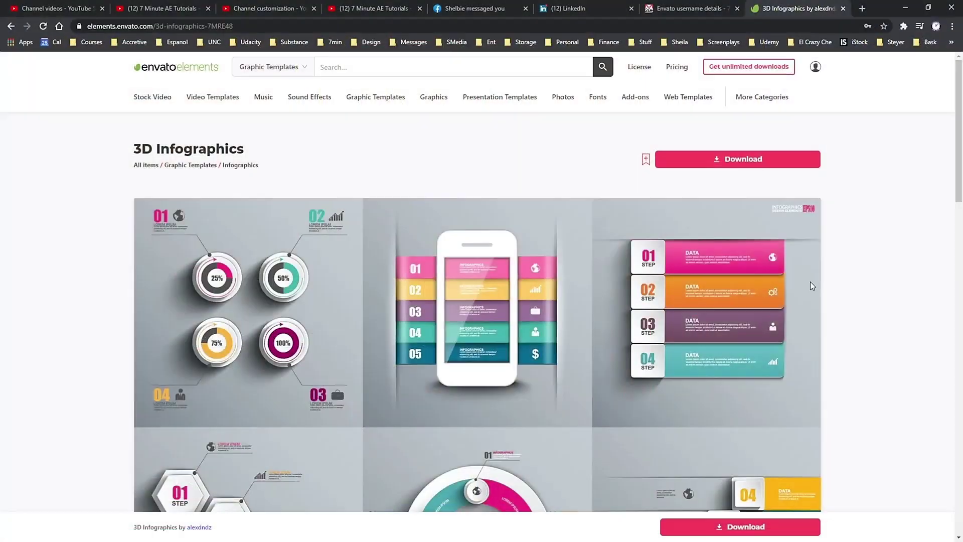
# Step: Browse the Envato Elements asset listings, then focus the asset search field
pyautogui.scroll(-2, 811, 276)
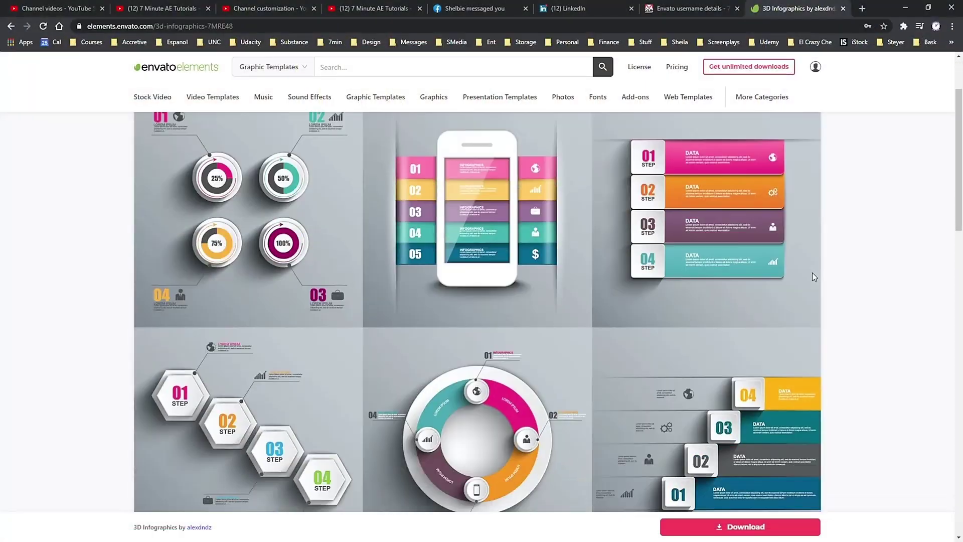
pyautogui.scroll(-5, 816, 270)
pyautogui.scroll(5, 822, 262)
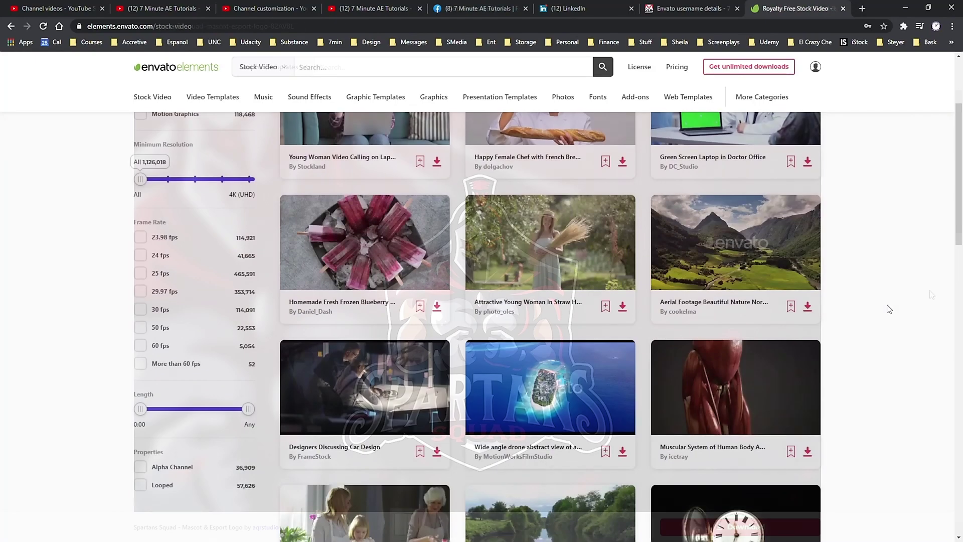
pyautogui.scroll(-5, 928, 291)
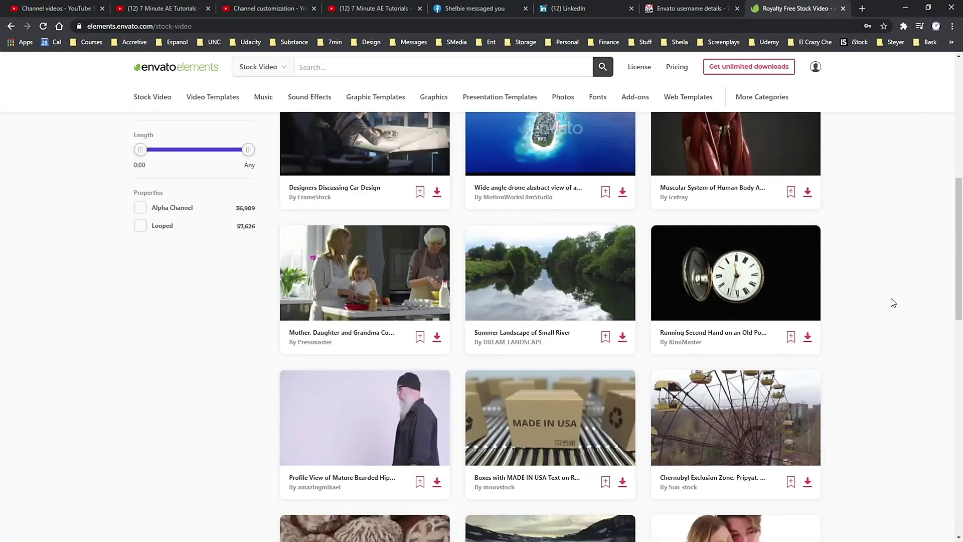
pyautogui.scroll(-2, 897, 296)
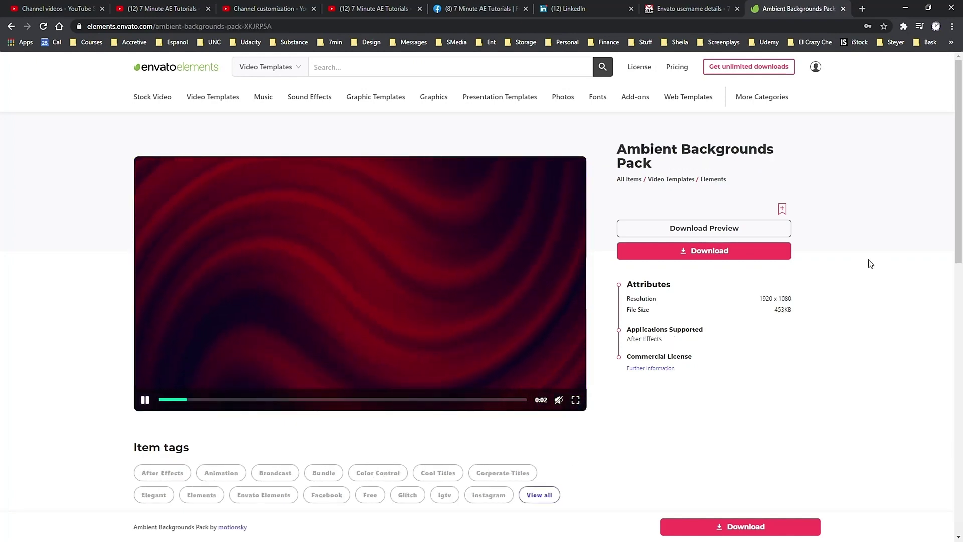
pyautogui.click(353, 65)
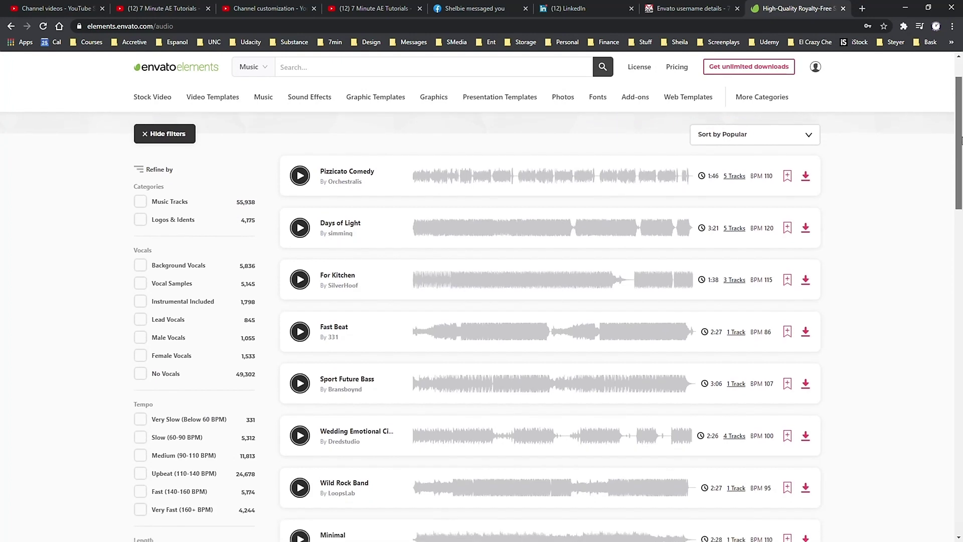
# Step: Preview Ice Skating Spins 3 in Sound Effects and filter to Game Sounds and Transitions & Movement
pyautogui.moveTo(961, 140); pyautogui.dragTo(952, 296)
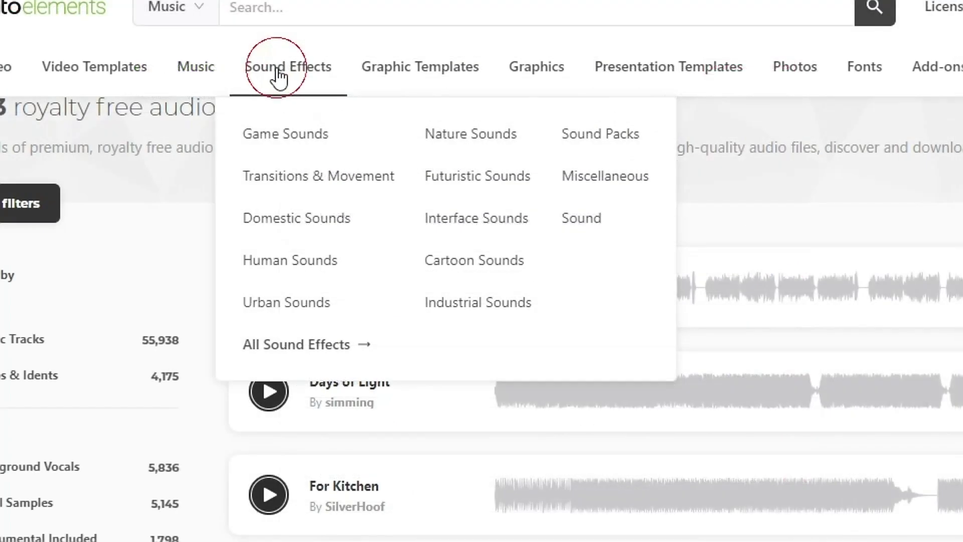
pyautogui.click(275, 79)
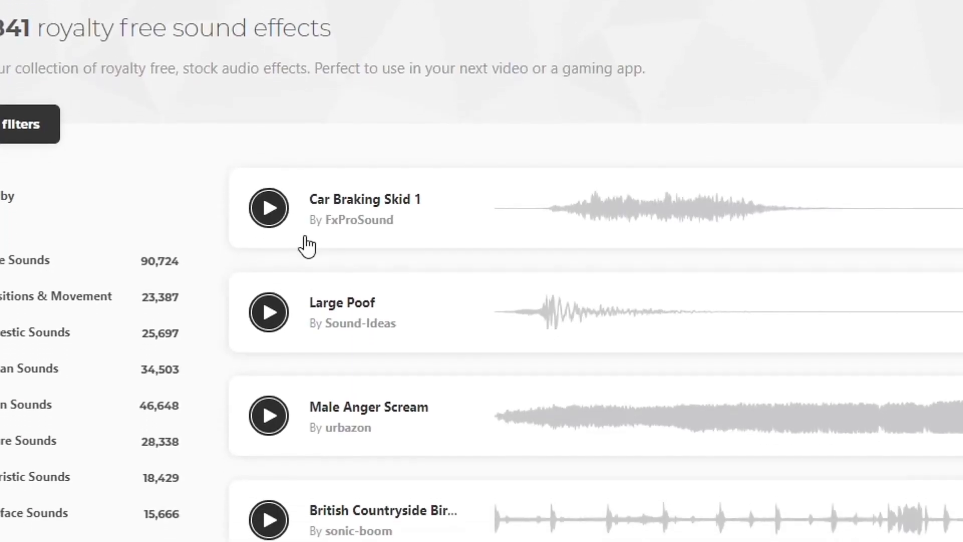
pyautogui.scroll(-5, 251, 323)
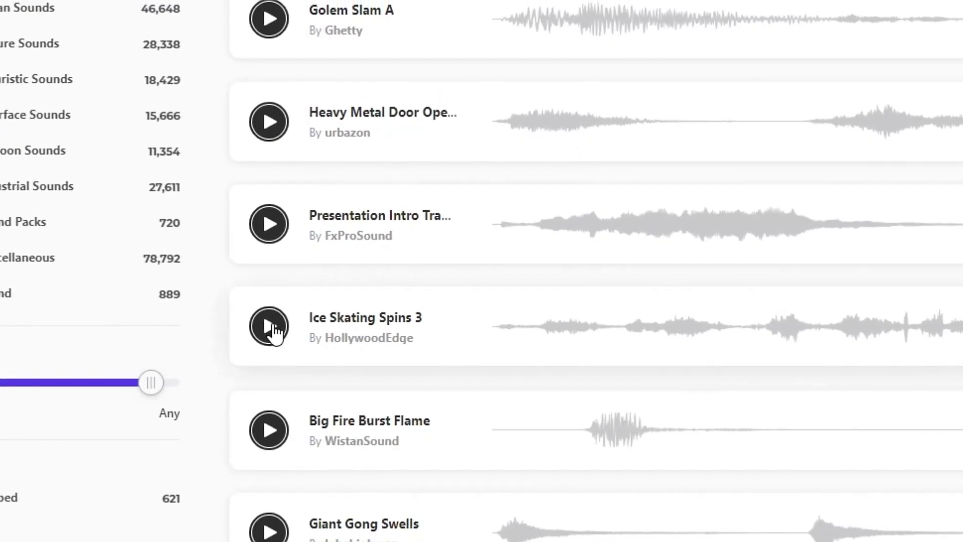
pyautogui.click(272, 325)
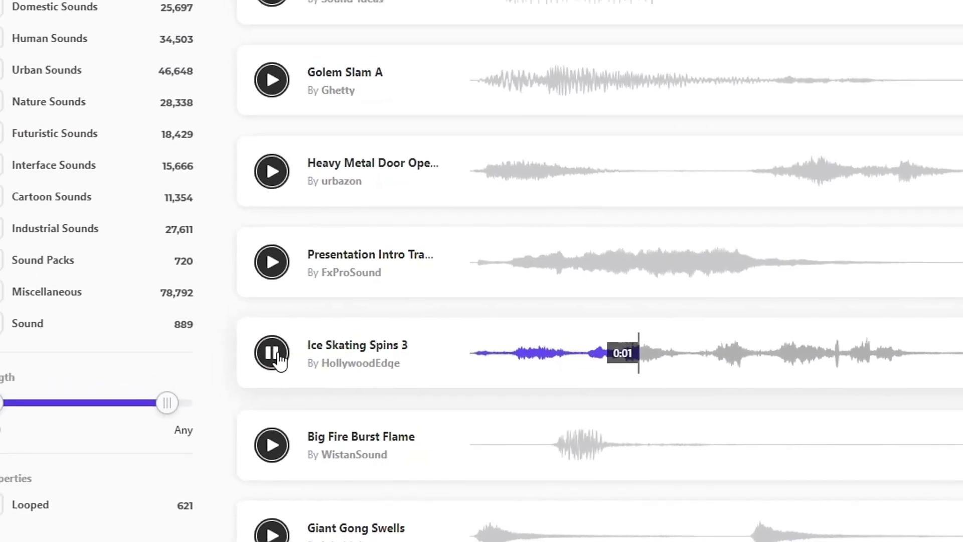
pyautogui.click(273, 340)
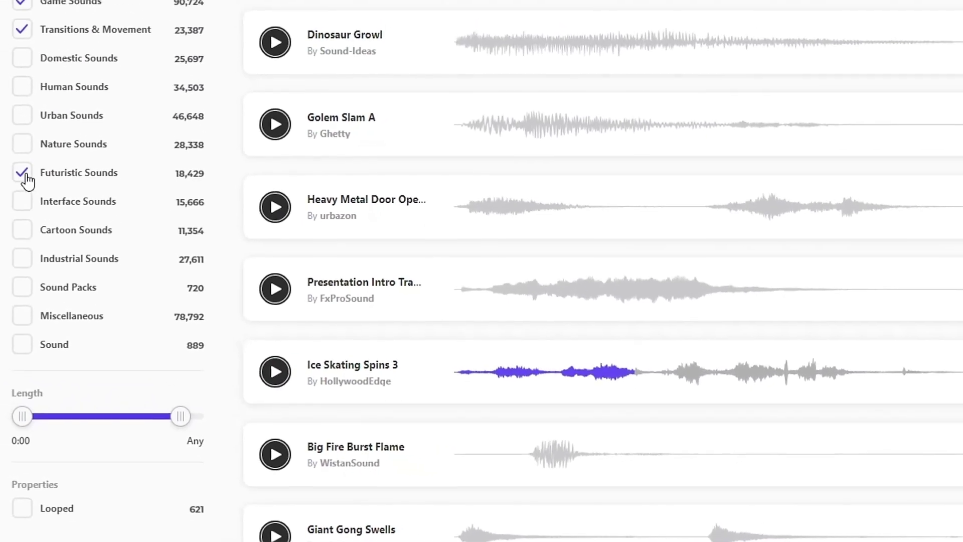
pyautogui.click(22, 172)
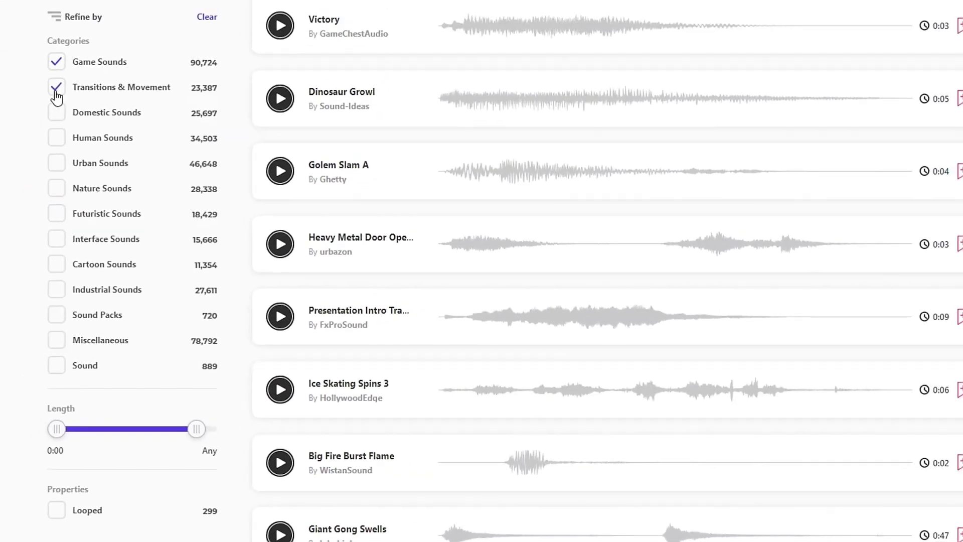
pyautogui.click(22, 4)
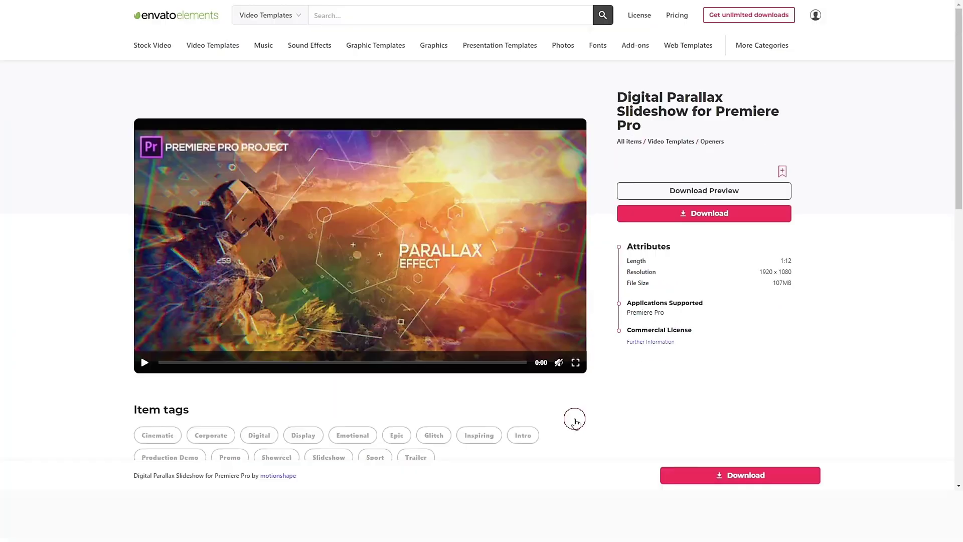
# Step: Play the Digital Parallax Slideshow template preview in full screen
pyautogui.click(574, 362)
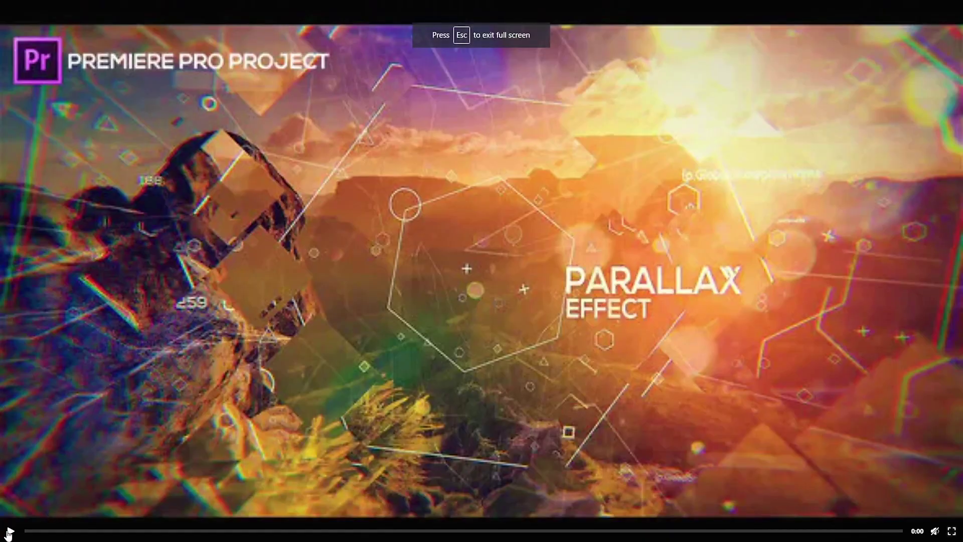